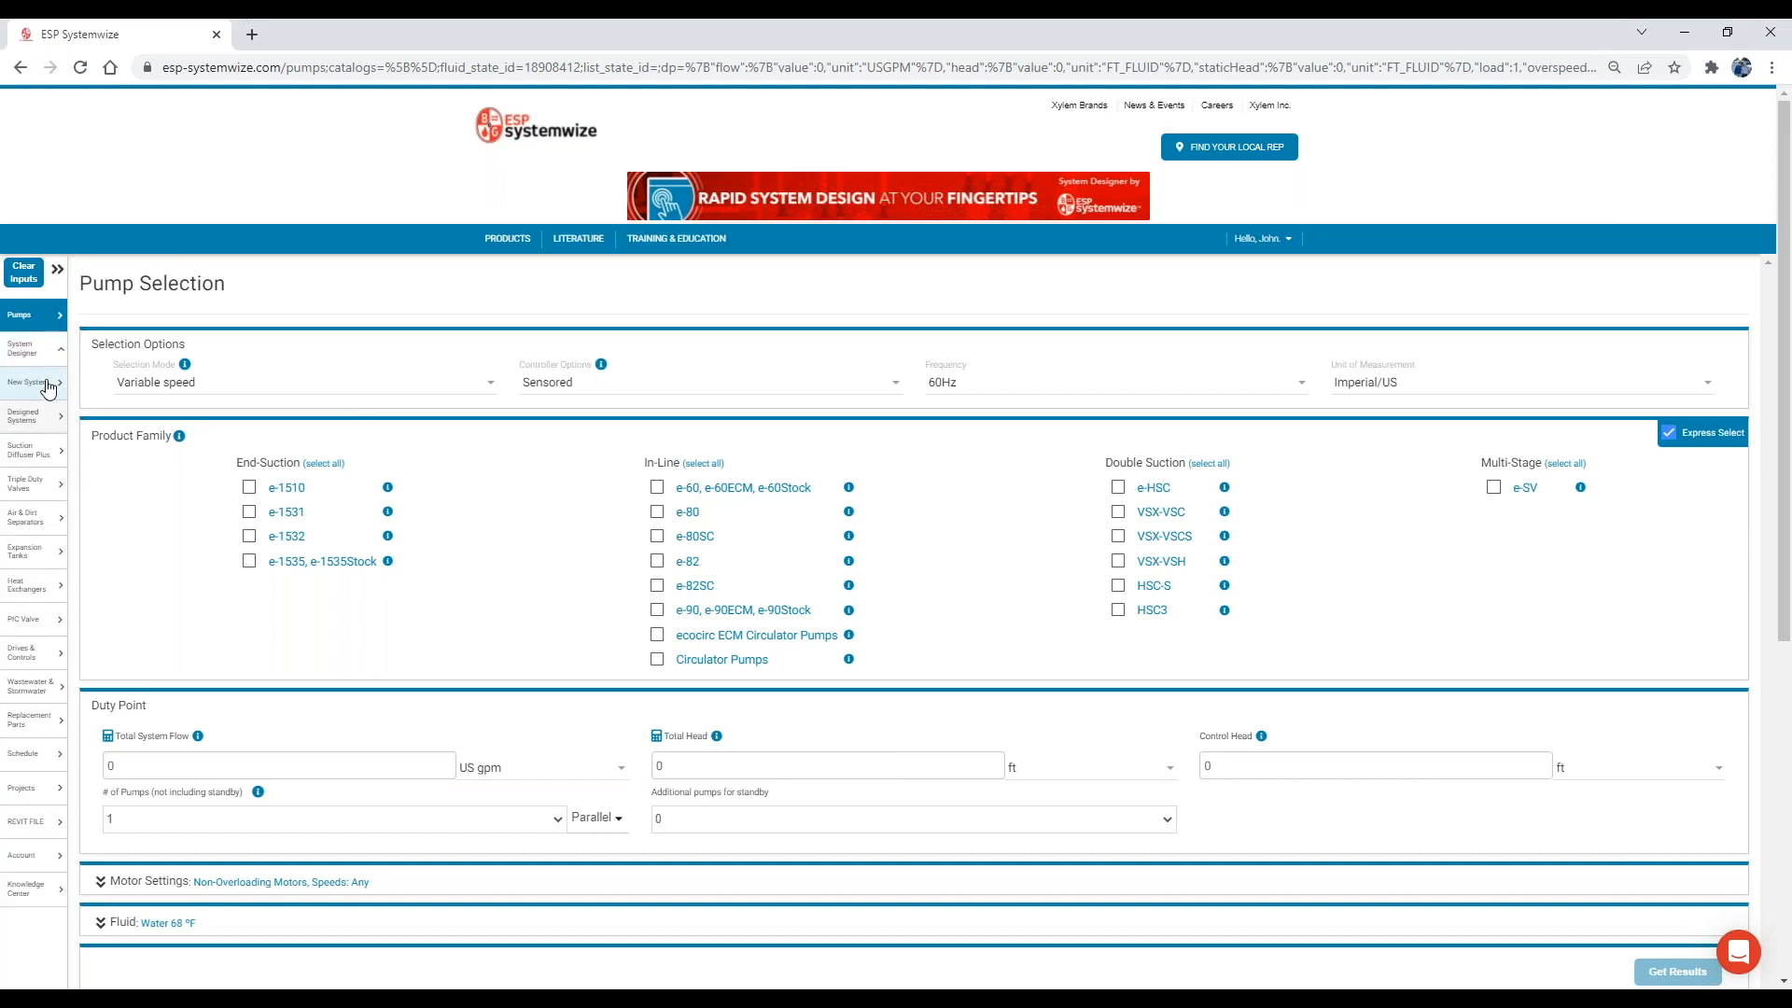
Start a new system design with a total cooling load of 400 tons and a total heating load of 1100 MBTU.
{"action": "left_click", "coordinate": [48, 387]}
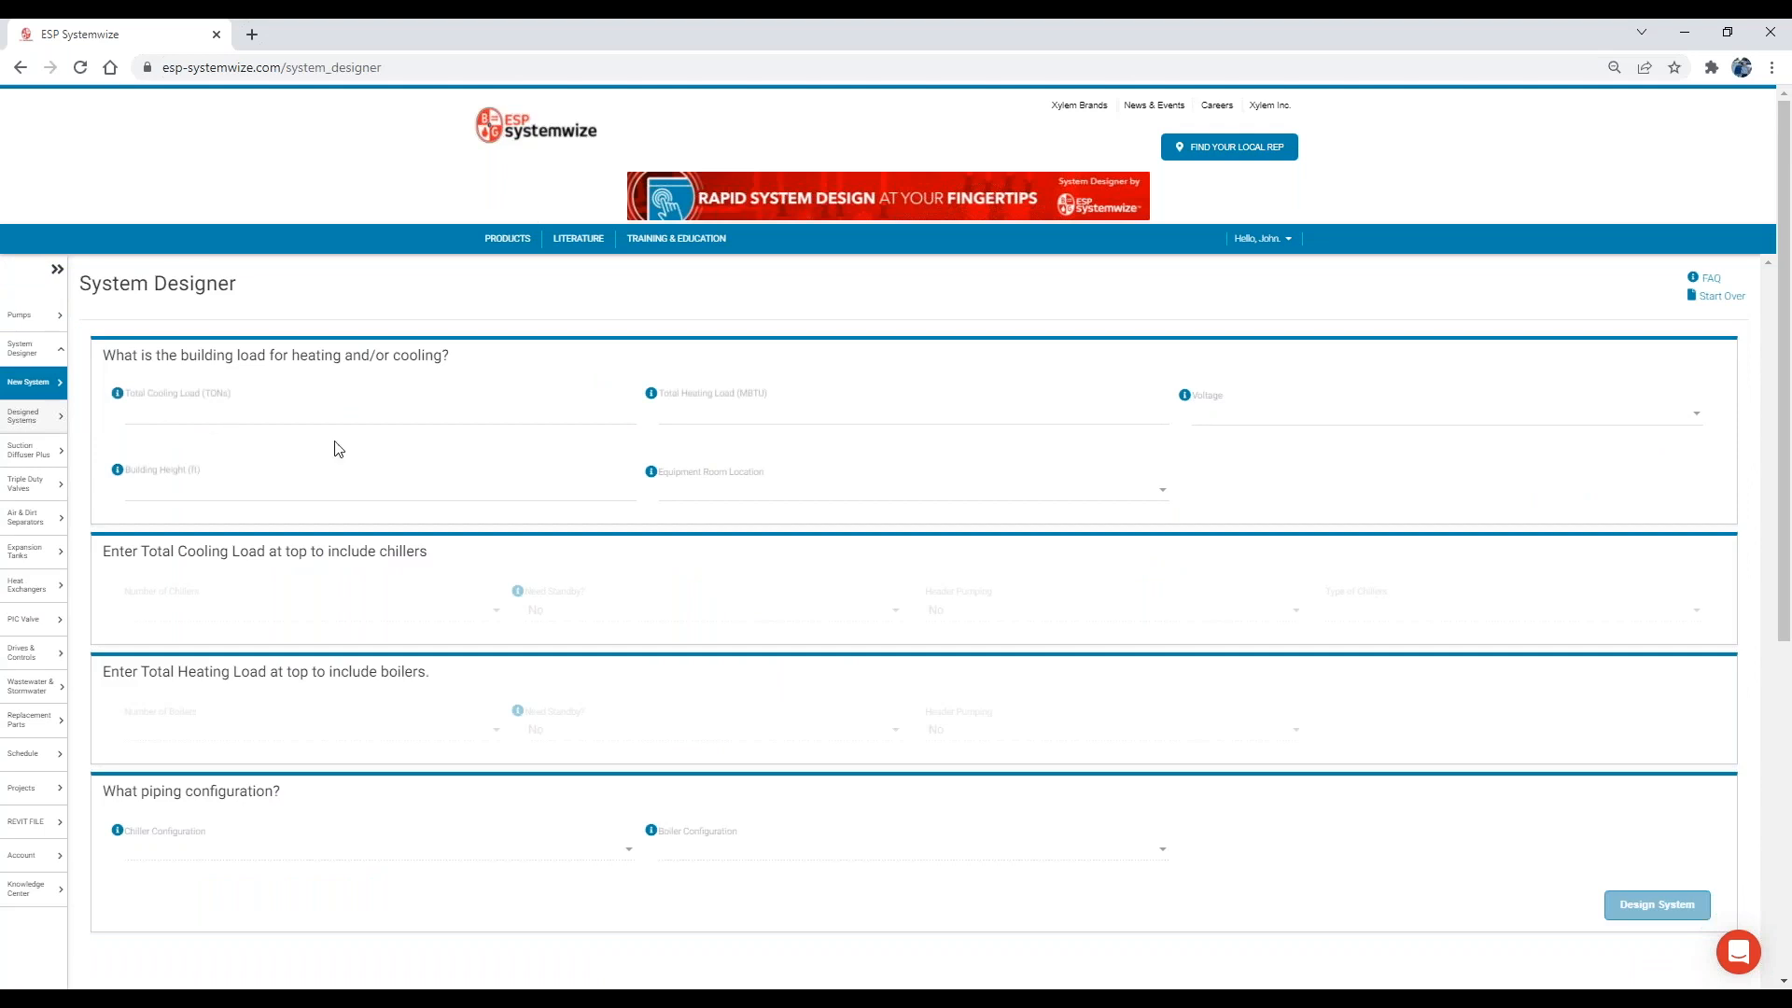
{"action": "scroll", "coordinate": [950, 553], "scroll_direction": "down", "scroll_amount": 2}
{"action": "scroll", "coordinate": [949, 551], "scroll_direction": "up", "scroll_amount": 2}
{"action": "left_click", "coordinate": [412, 414]}
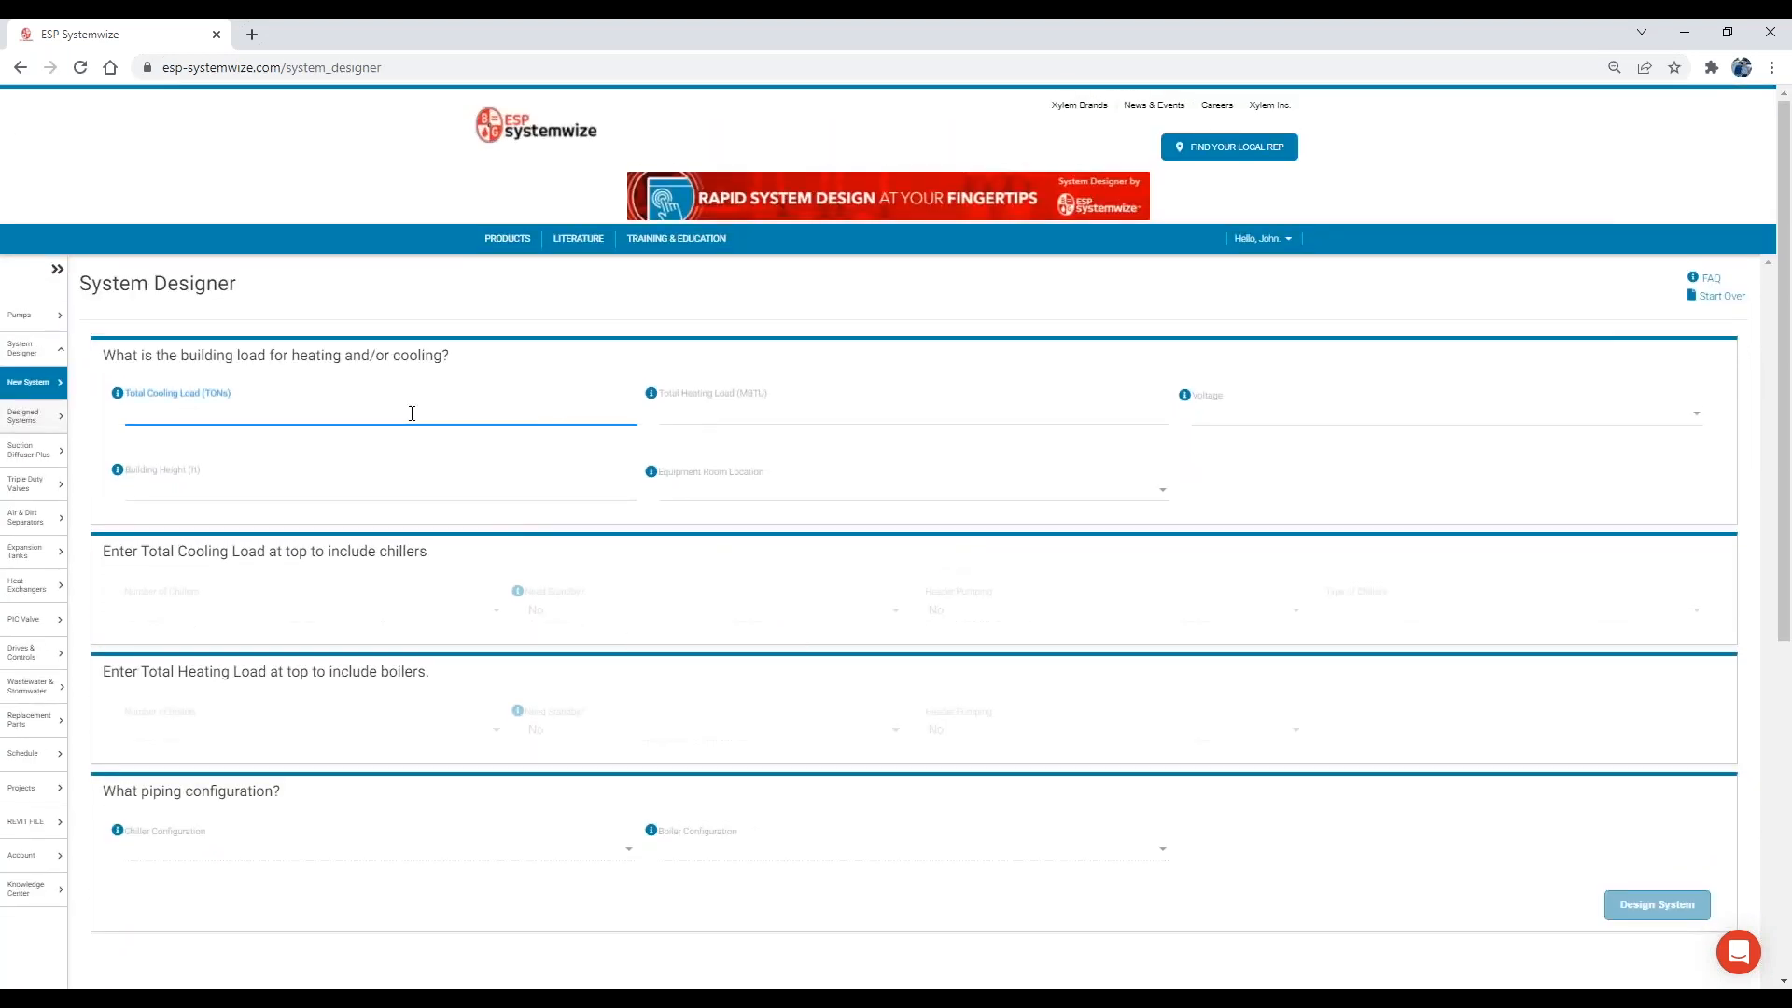
{"action": "type", "text": "4"}
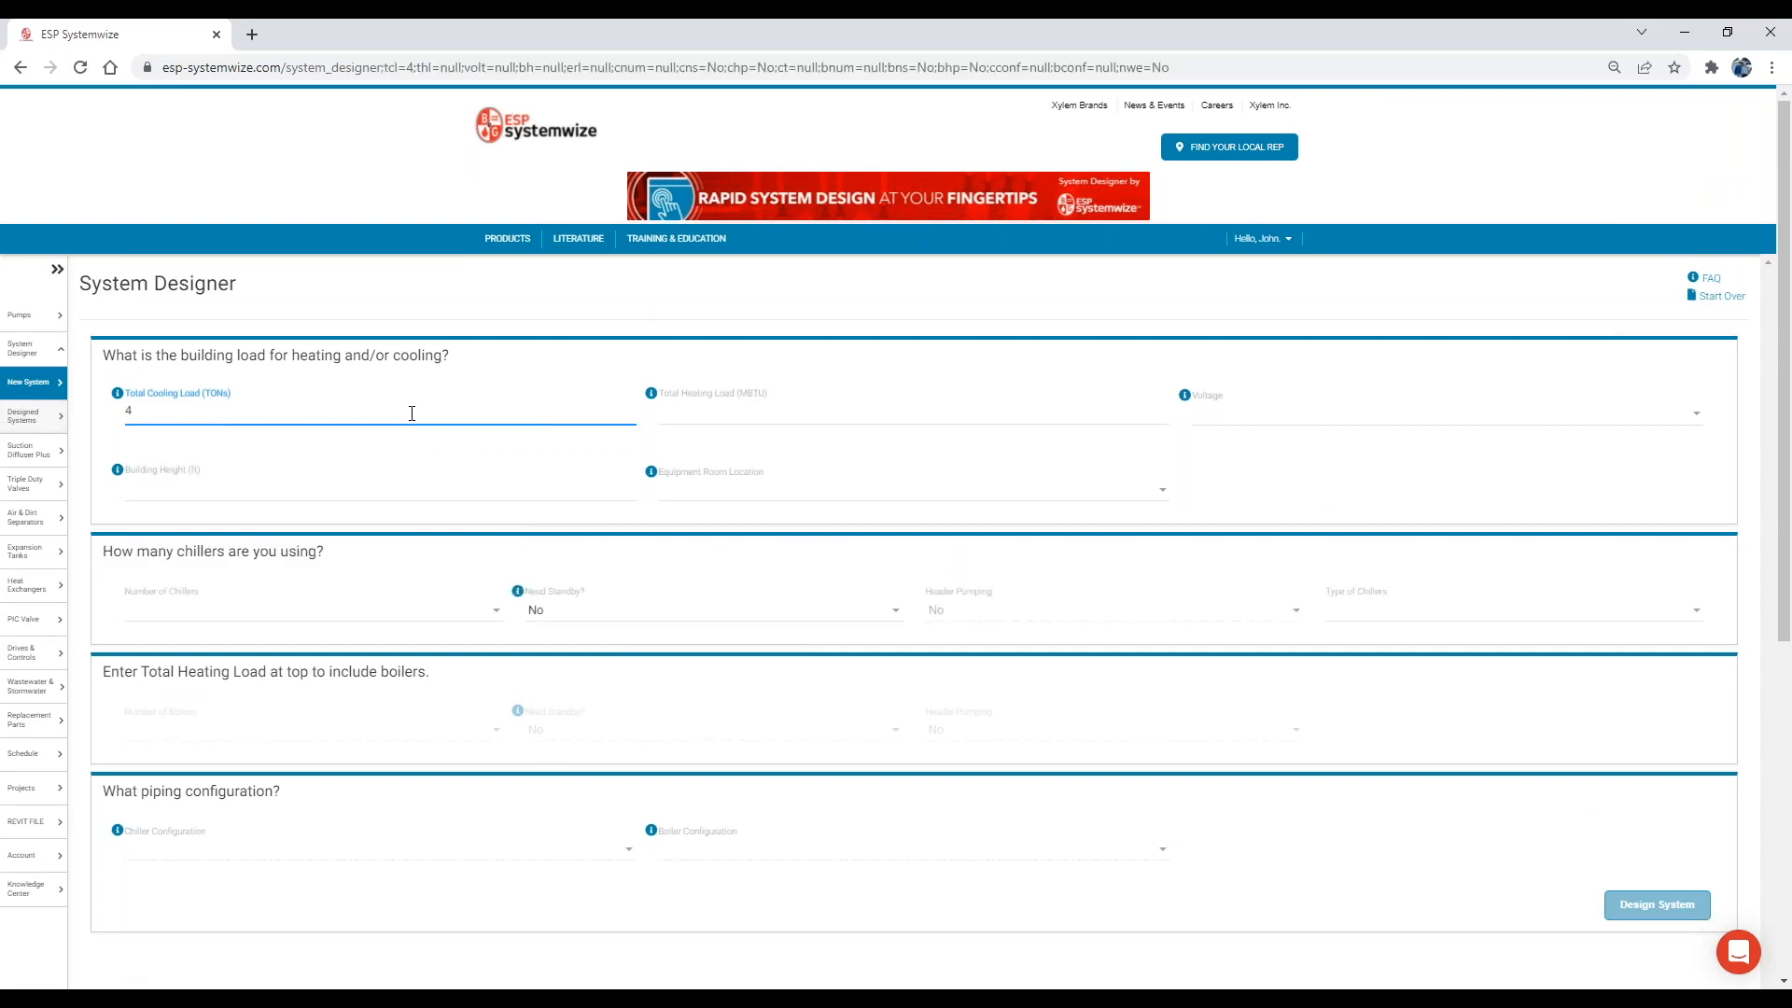
{"action": "type", "text": "00"}
{"action": "key", "text": "Tab"}
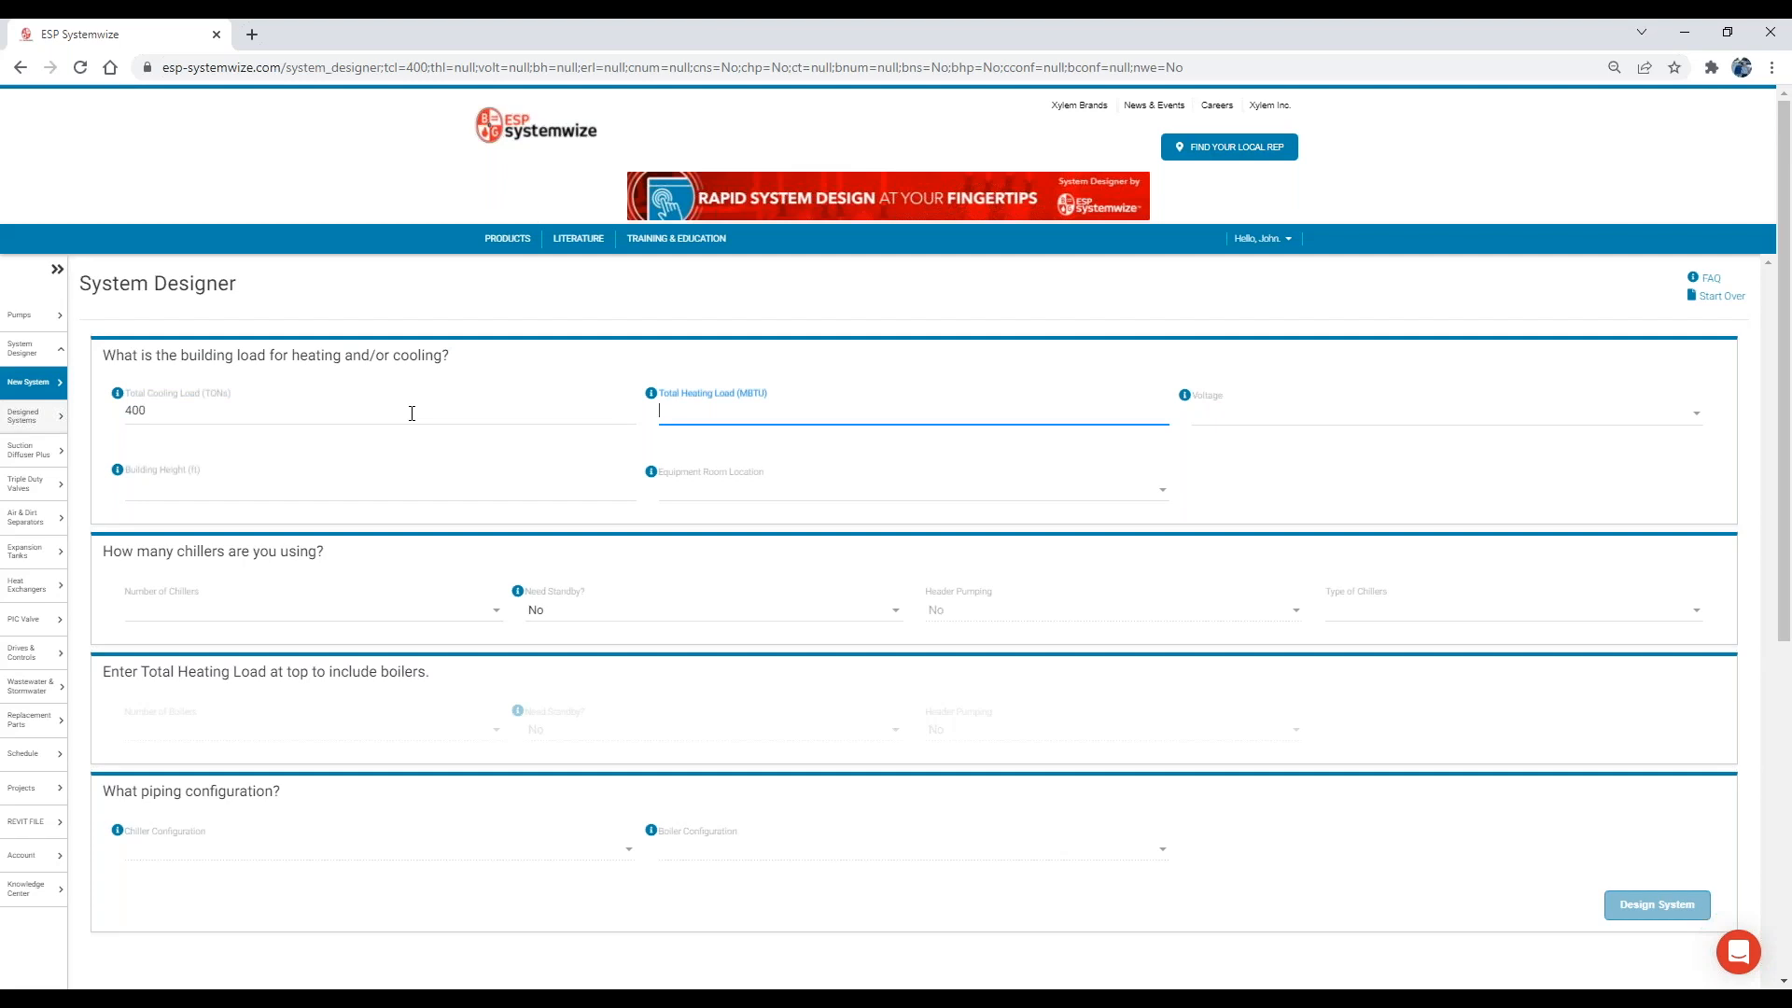
{"action": "type", "text": "1100"}
{"action": "key", "text": "Tab"}
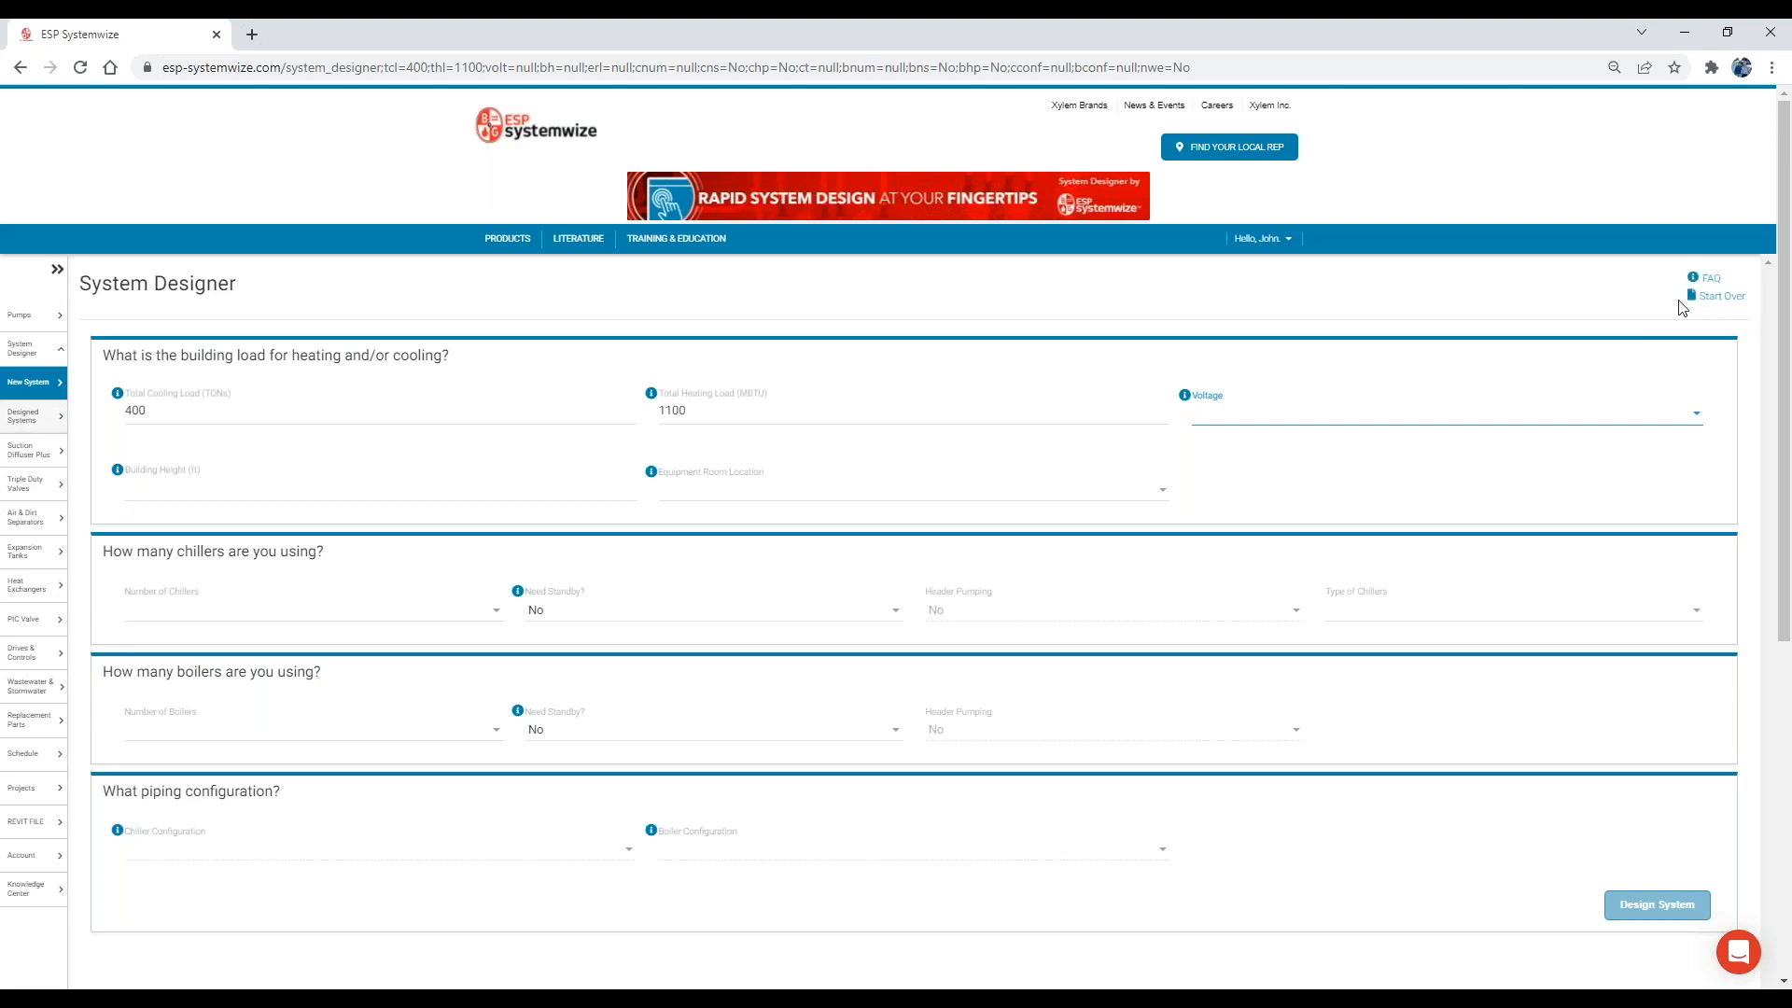
Set the voltage to 460, the building height to 50 ft and the equipment room location to Bottom.
{"action": "left_click", "coordinate": [1284, 418]}
{"action": "left_click", "coordinate": [1272, 483]}
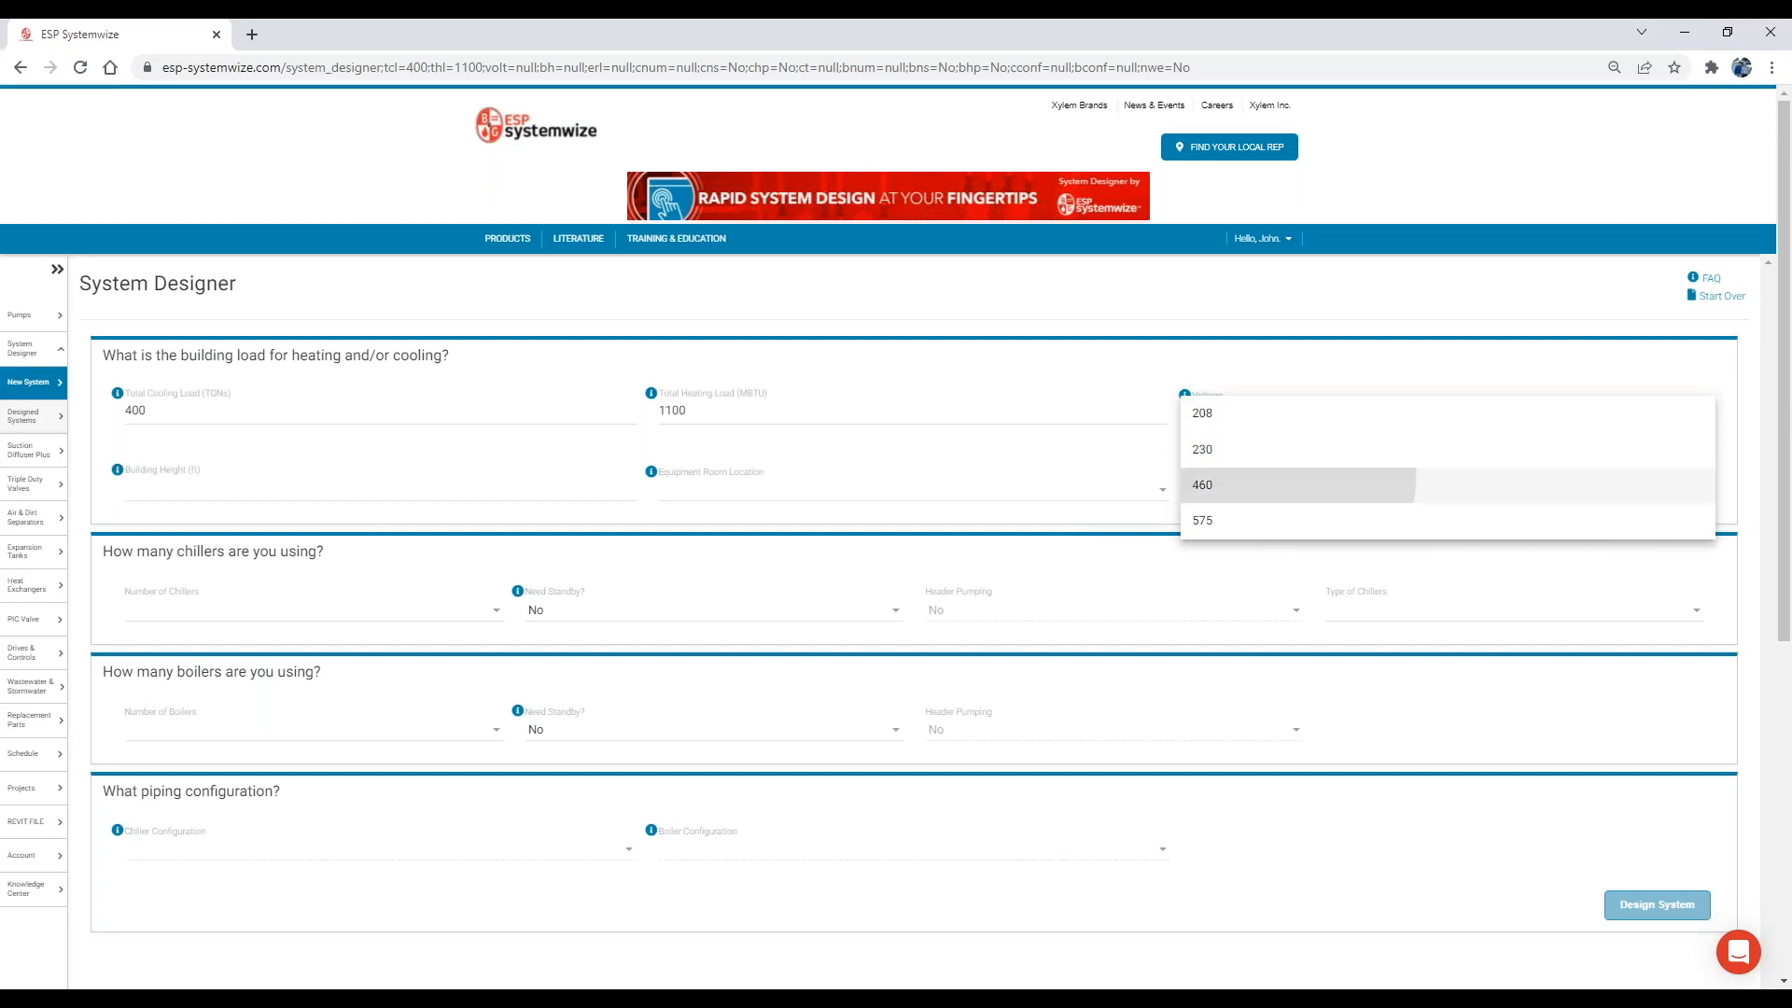
{"action": "left_click", "coordinate": [324, 493]}
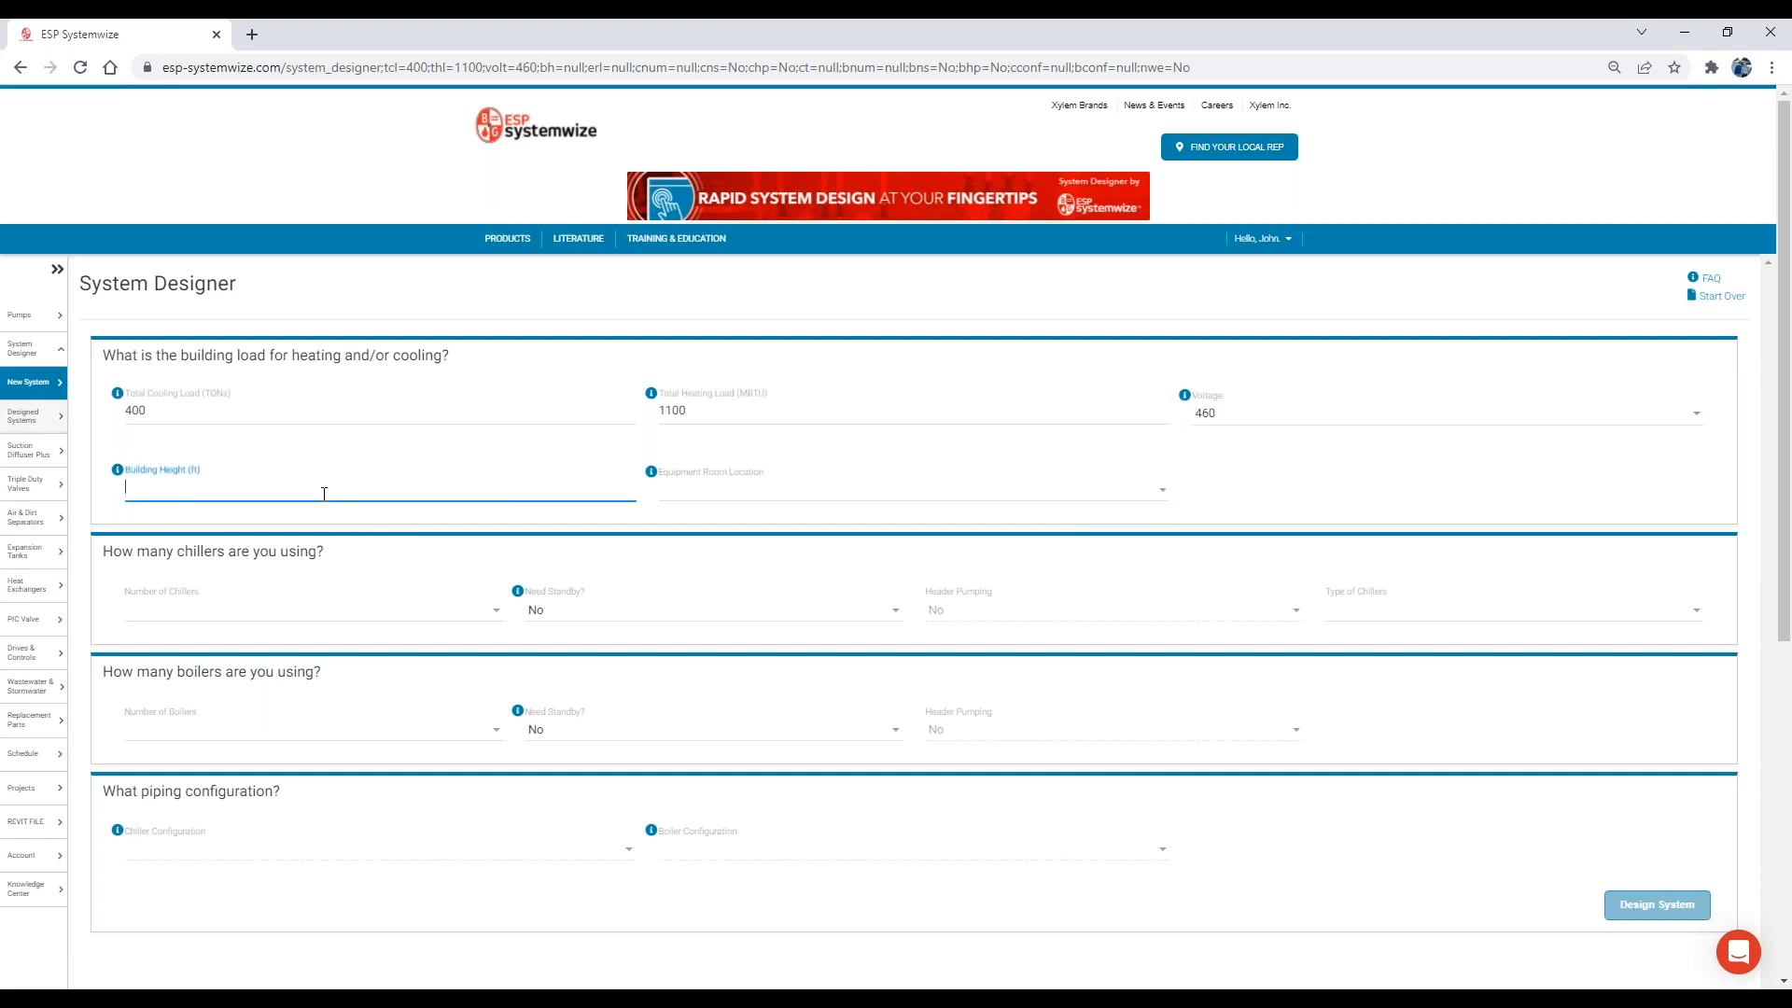
{"action": "type", "text": "50"}
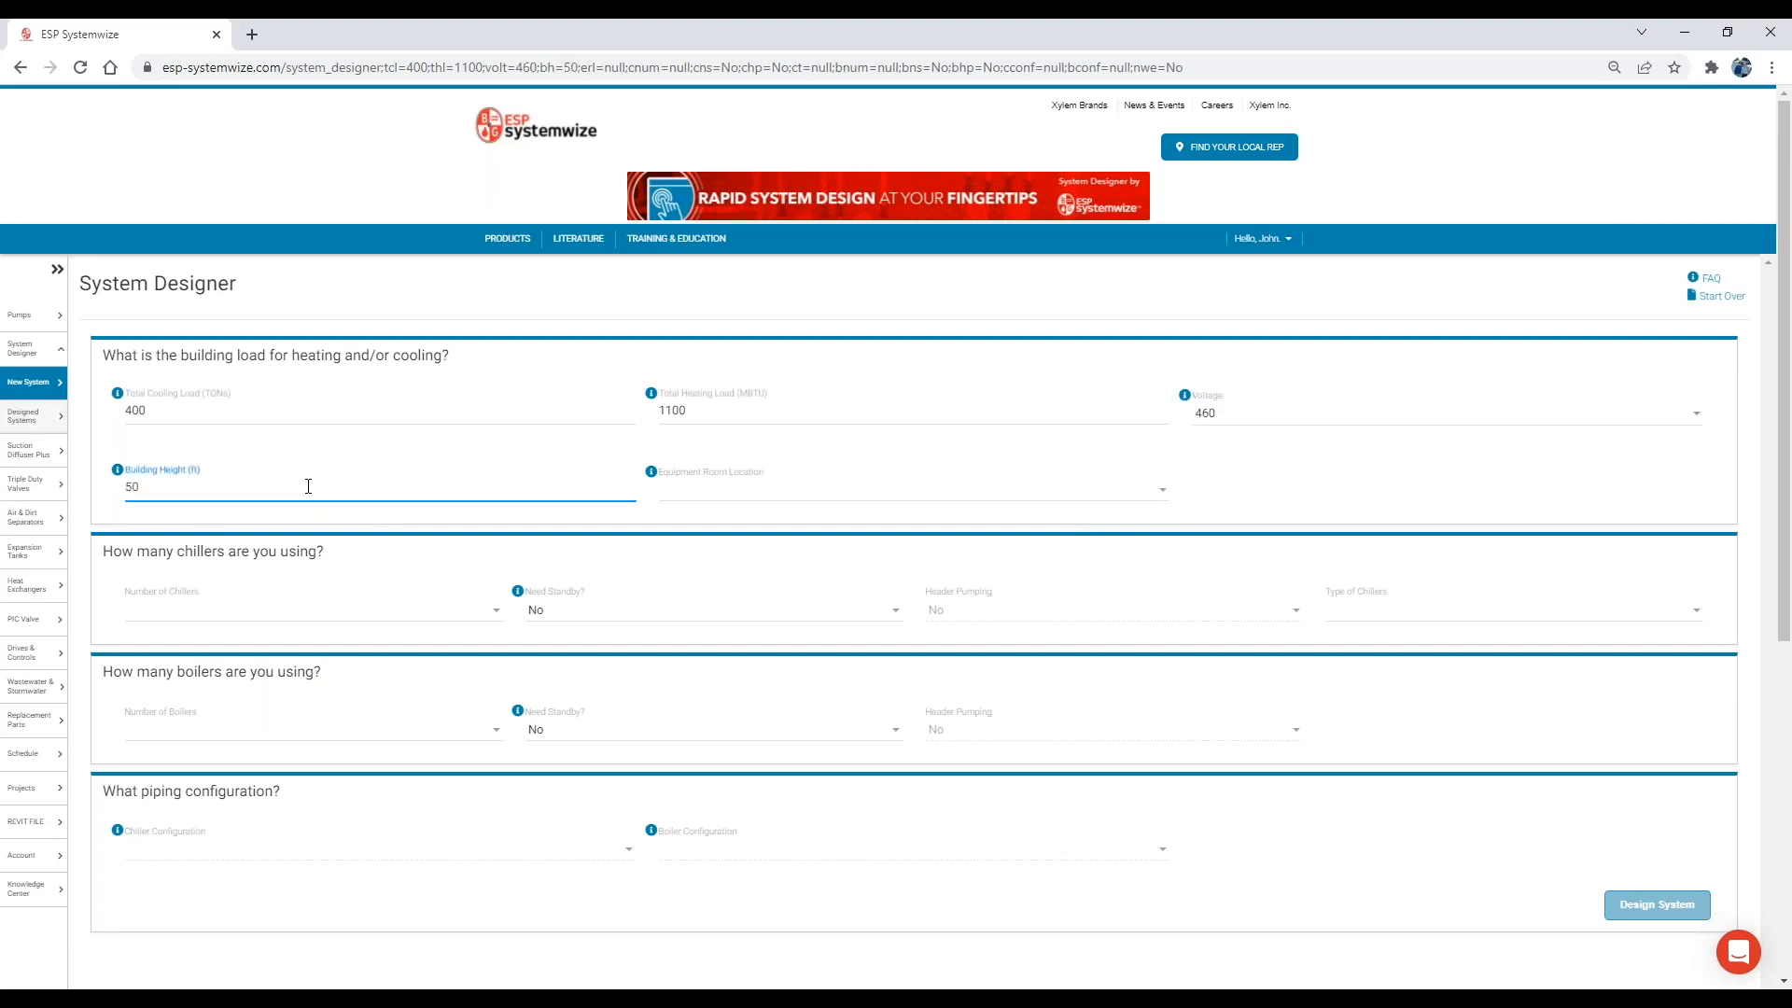
{"action": "left_click", "coordinate": [715, 474]}
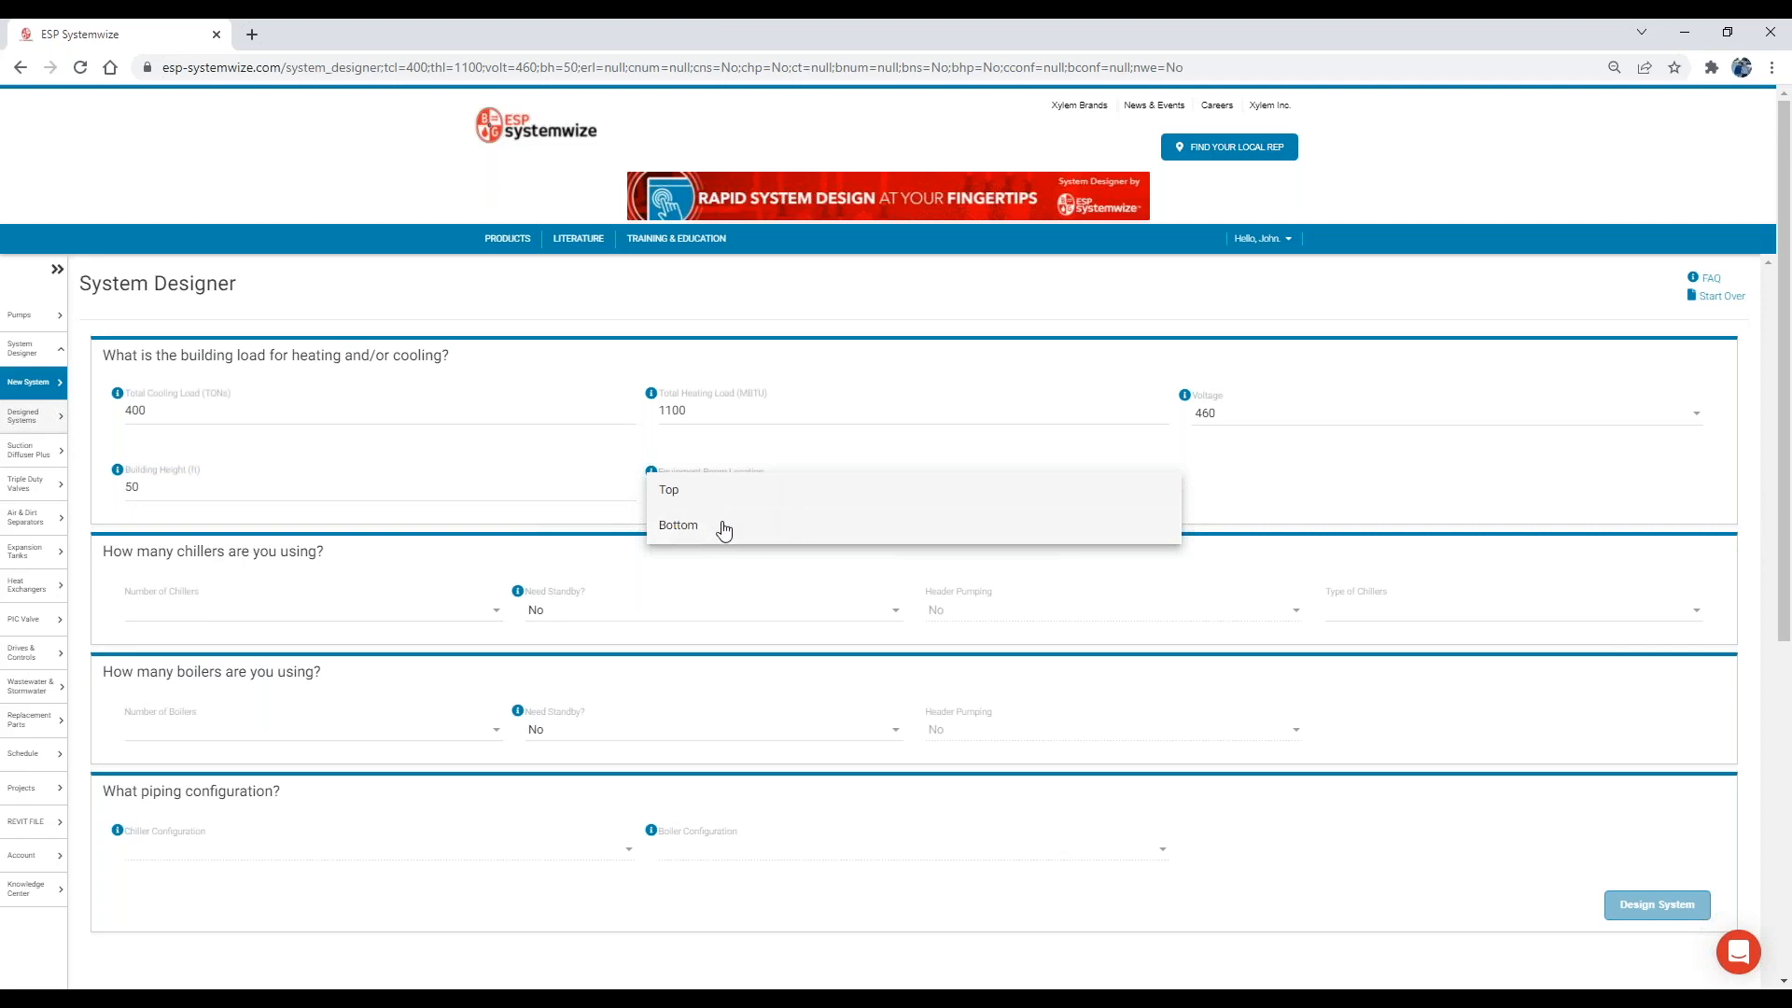
{"action": "left_click", "coordinate": [752, 524]}
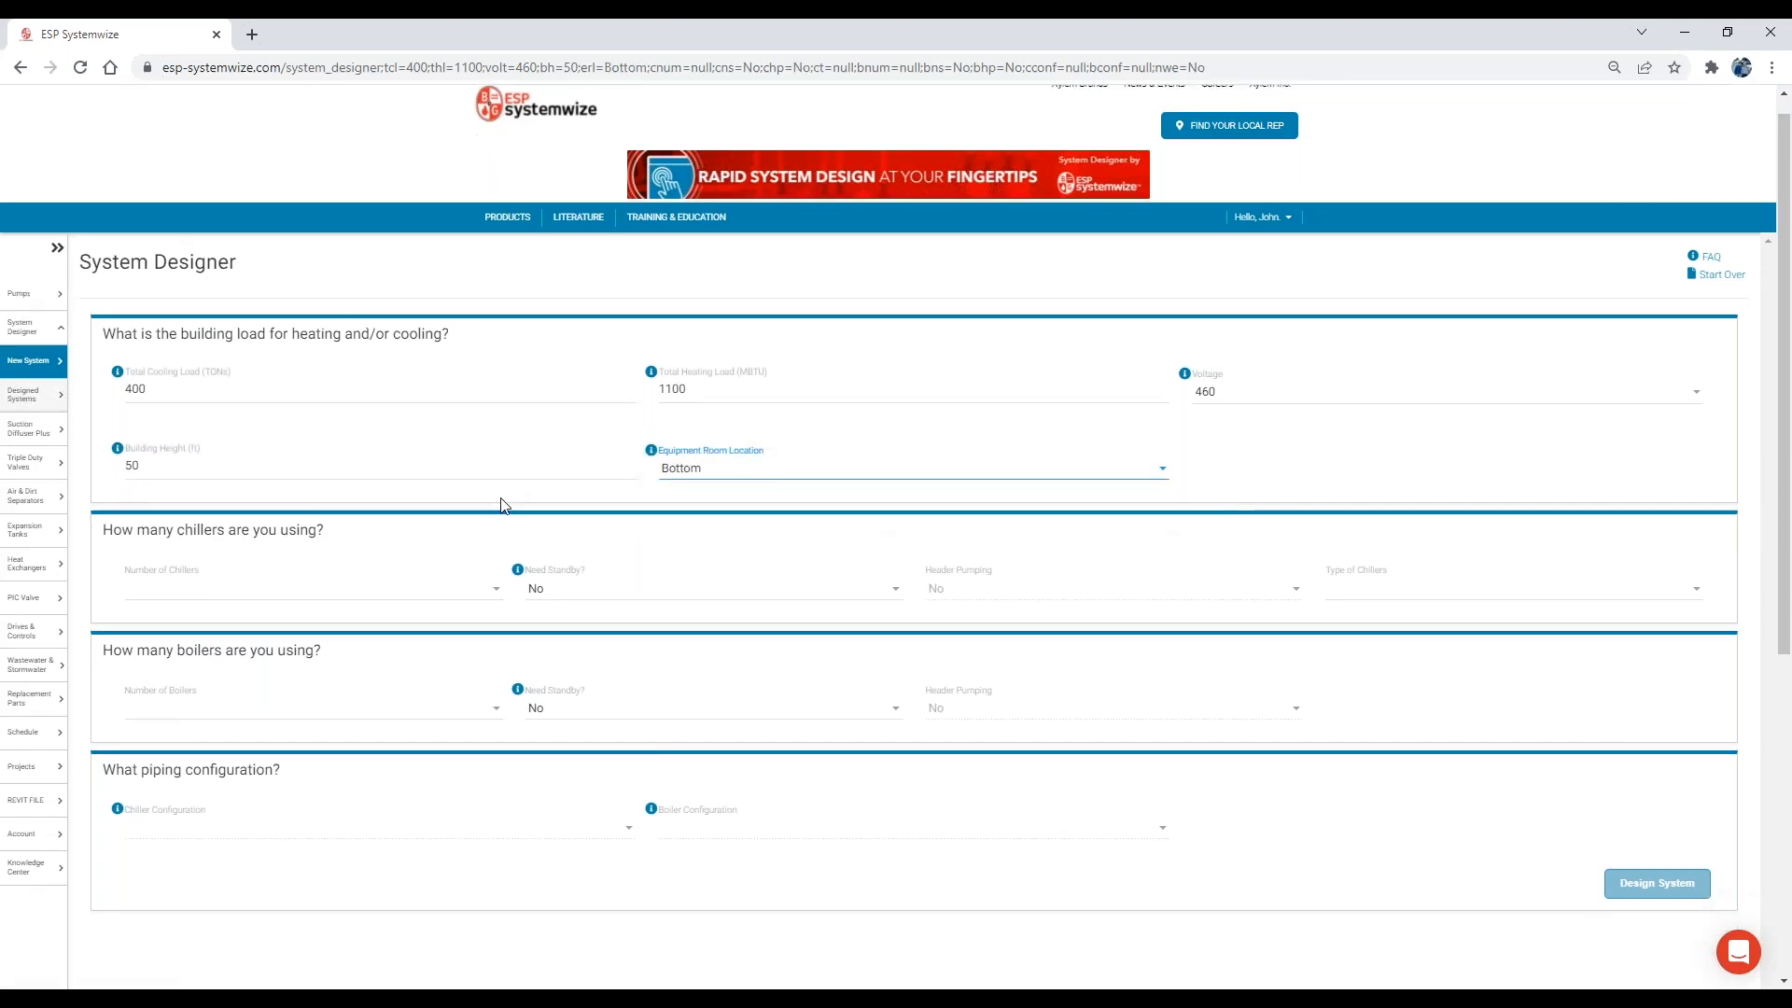
Specify one chiller for the system, with Air Cooled Chillers as its type.
{"action": "scroll", "coordinate": [505, 506], "scroll_direction": "down", "scroll_amount": 1}
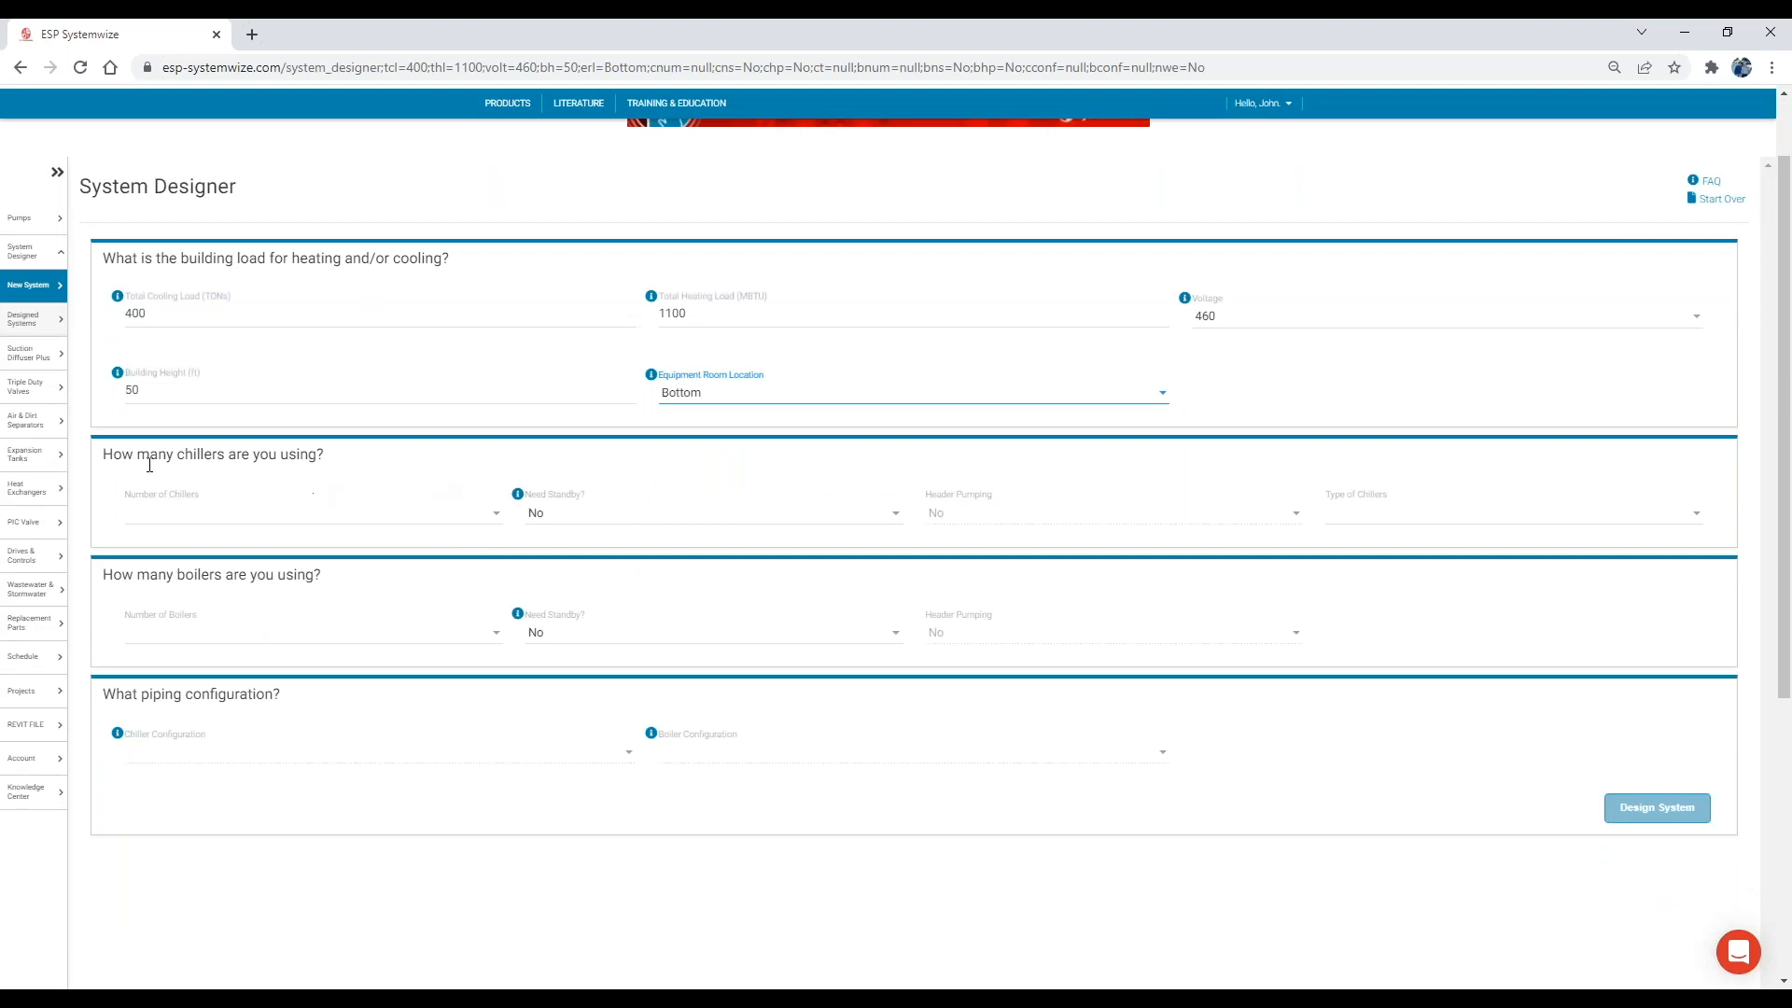
{"action": "left_click", "coordinate": [428, 528]}
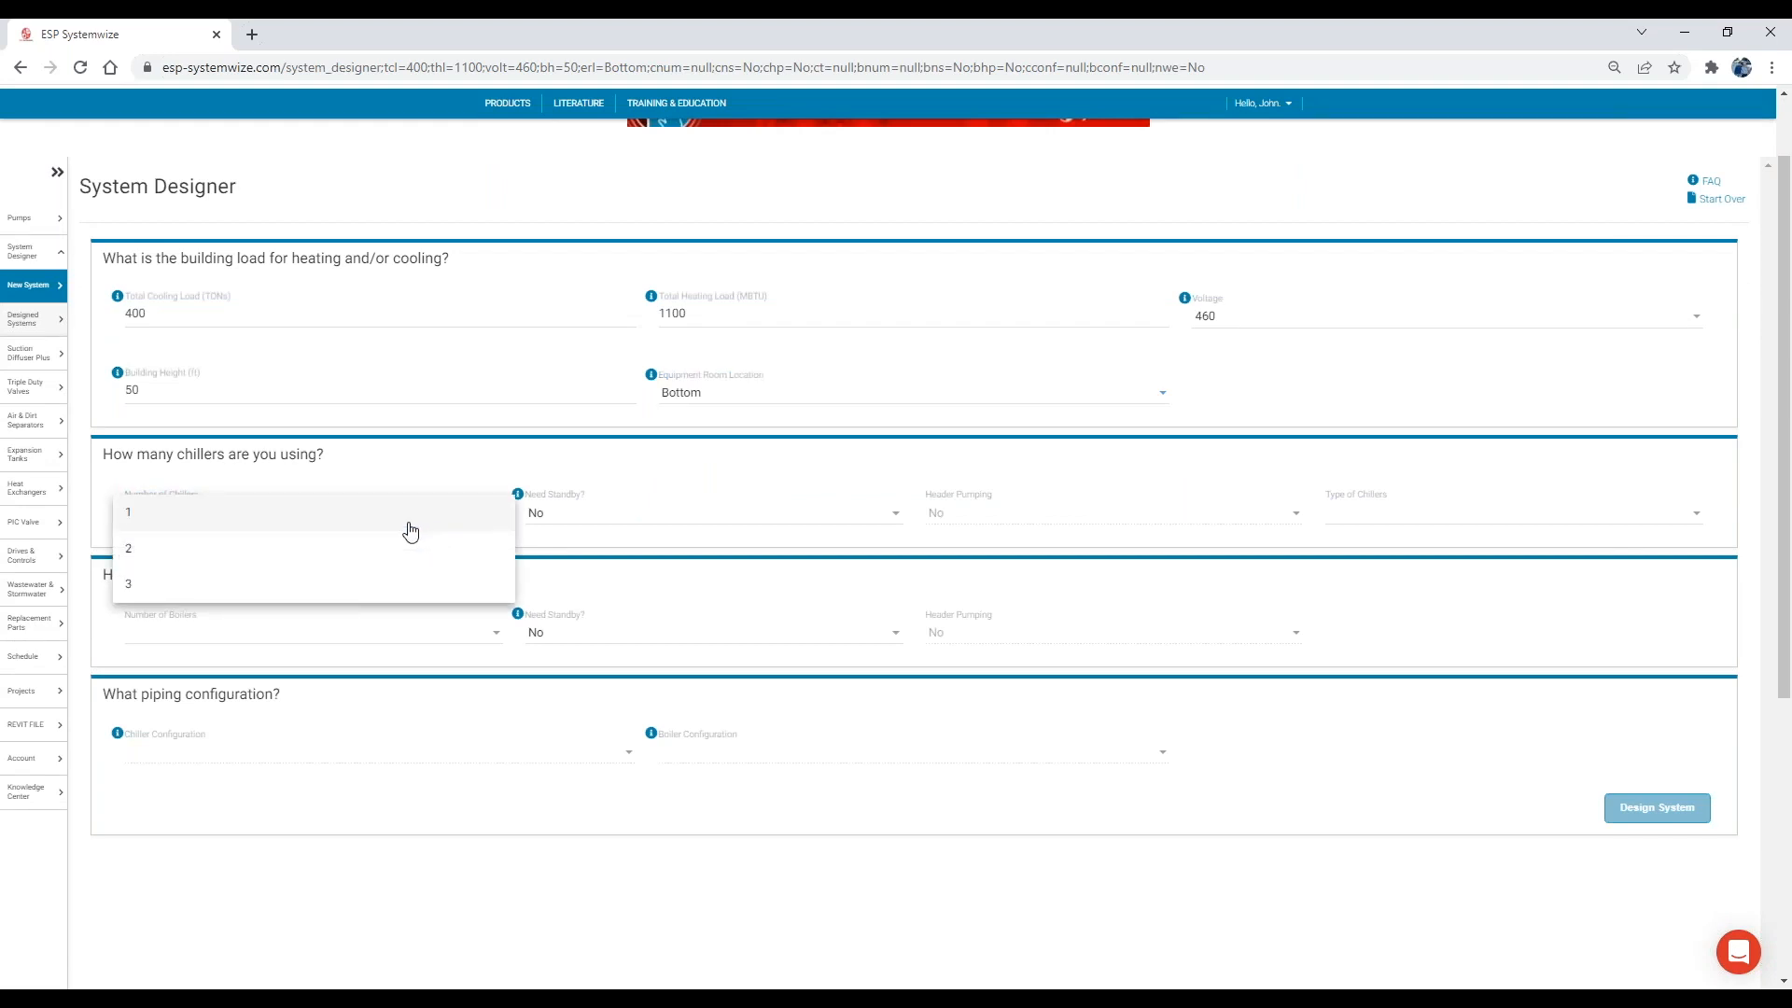
{"action": "left_click", "coordinate": [351, 526]}
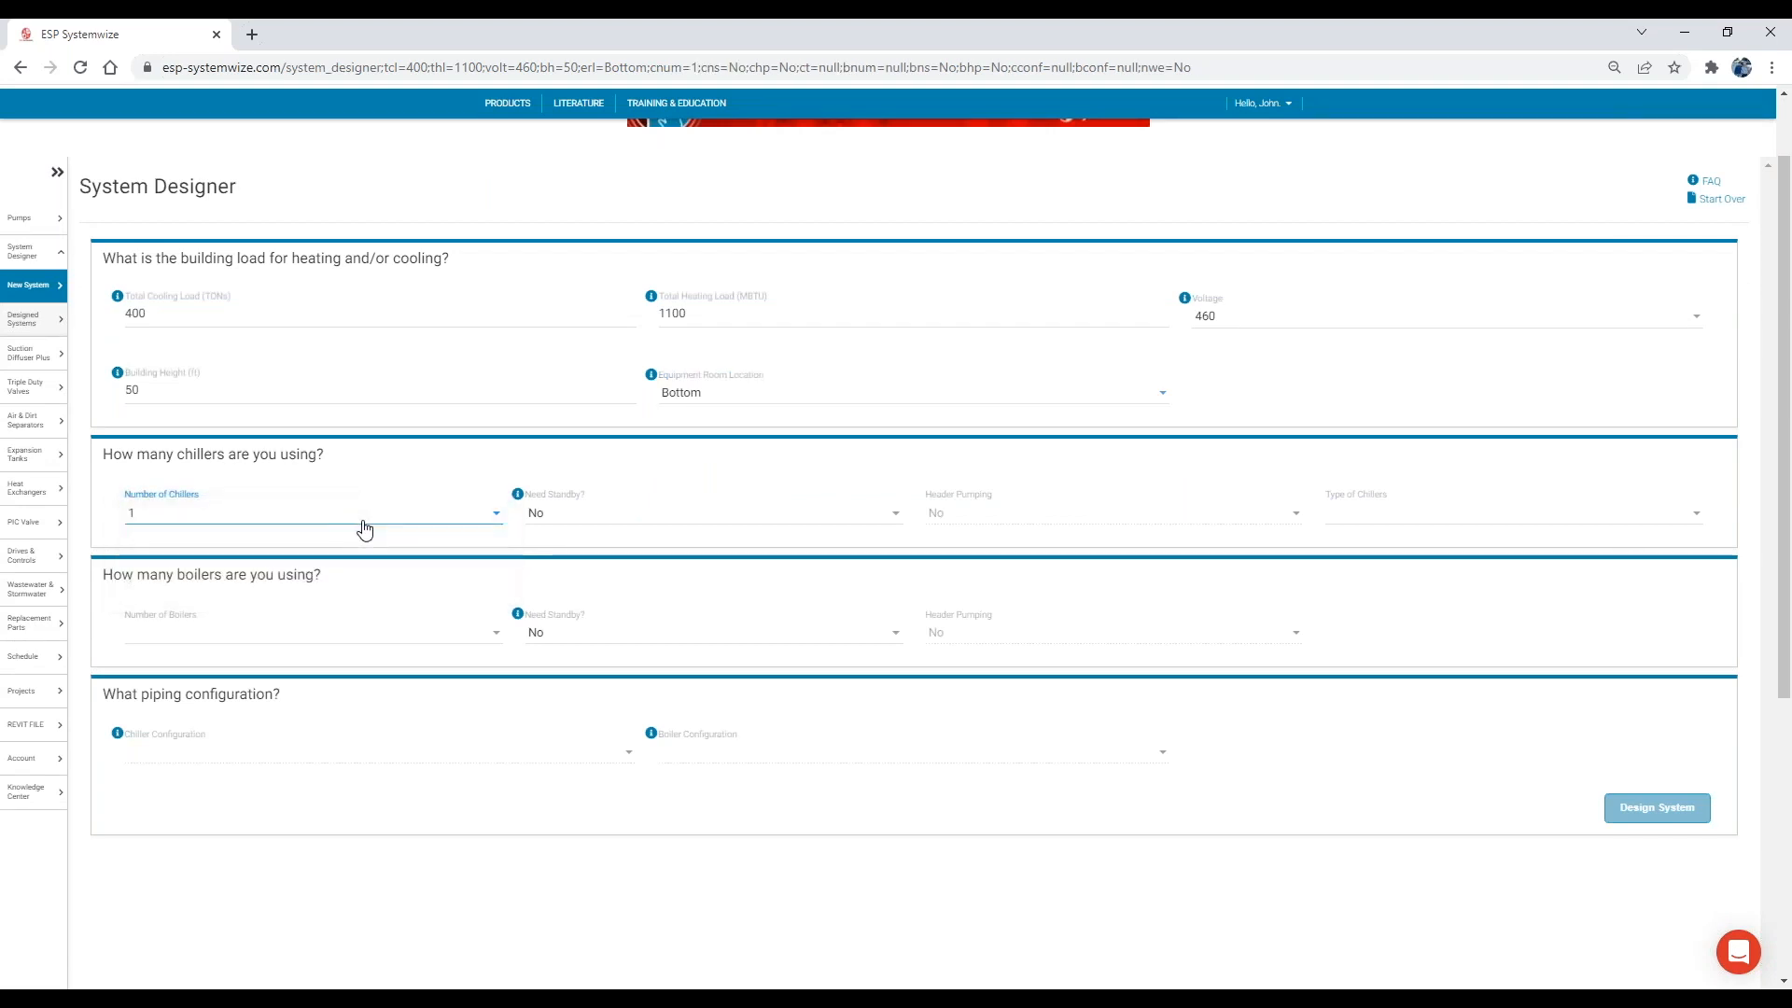
{"action": "left_click", "coordinate": [1406, 520]}
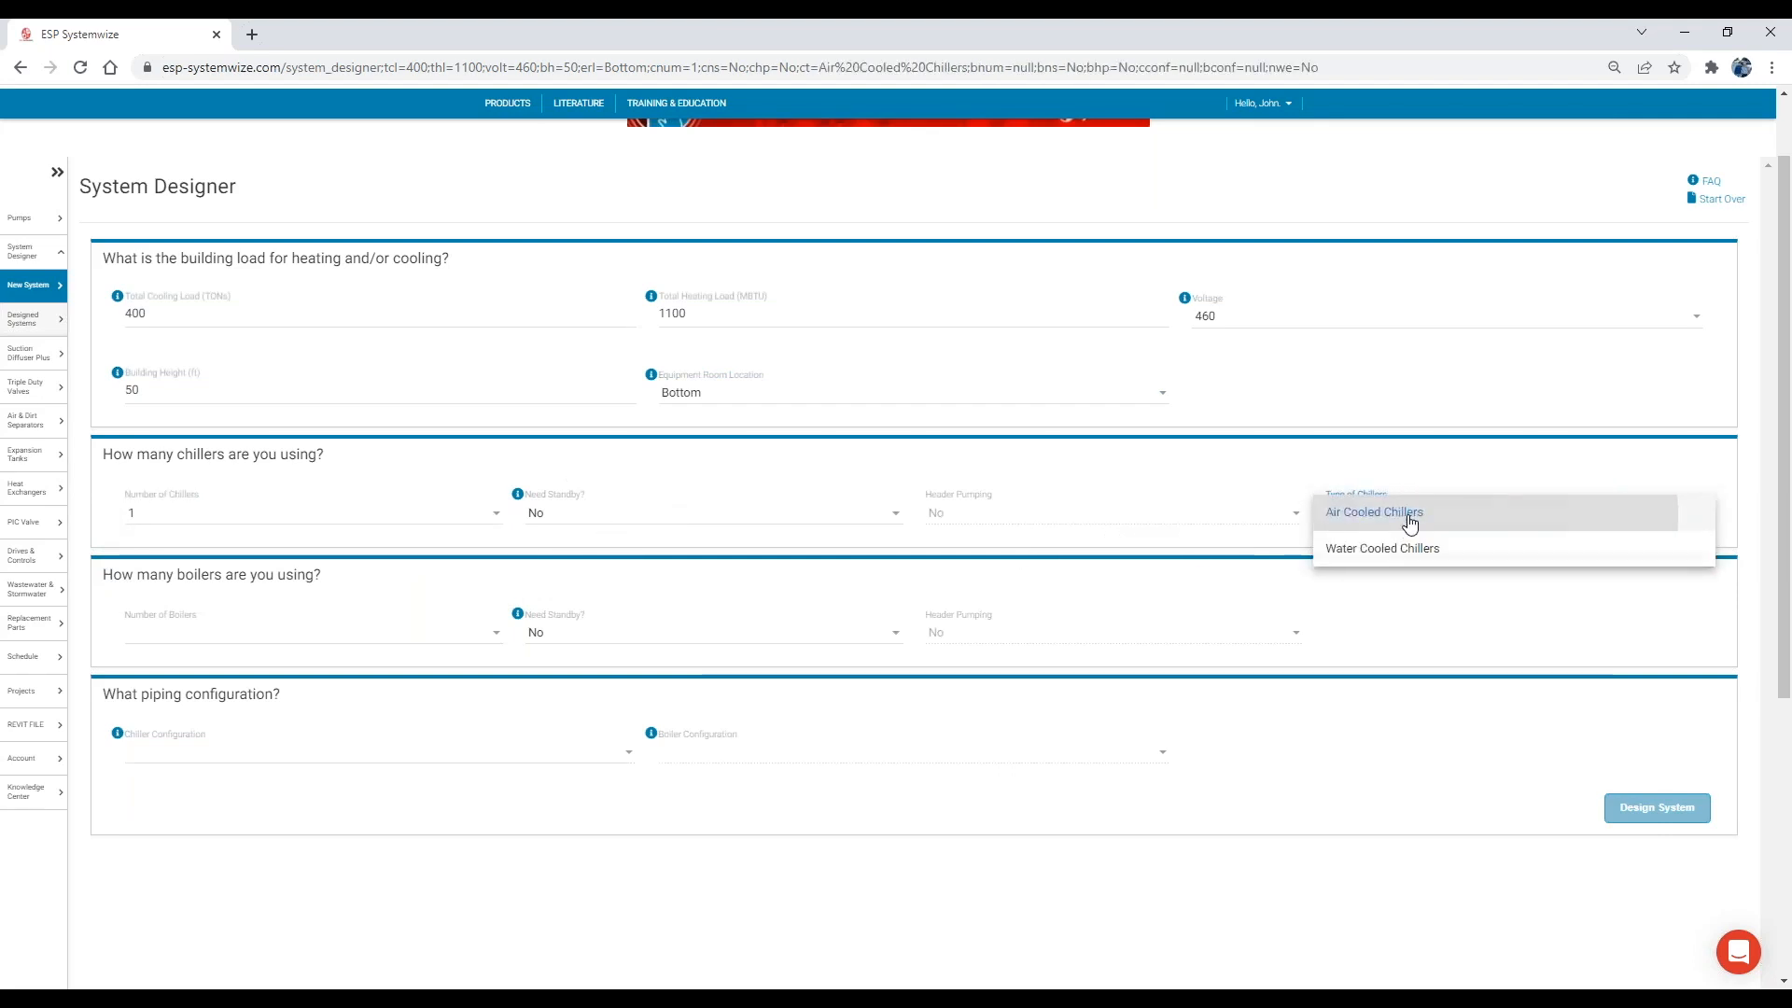
{"action": "left_click", "coordinate": [1410, 519]}
Set the number of boilers to 2.
{"action": "scroll", "coordinate": [462, 576], "scroll_direction": "down", "scroll_amount": 1}
{"action": "left_click", "coordinate": [351, 546]}
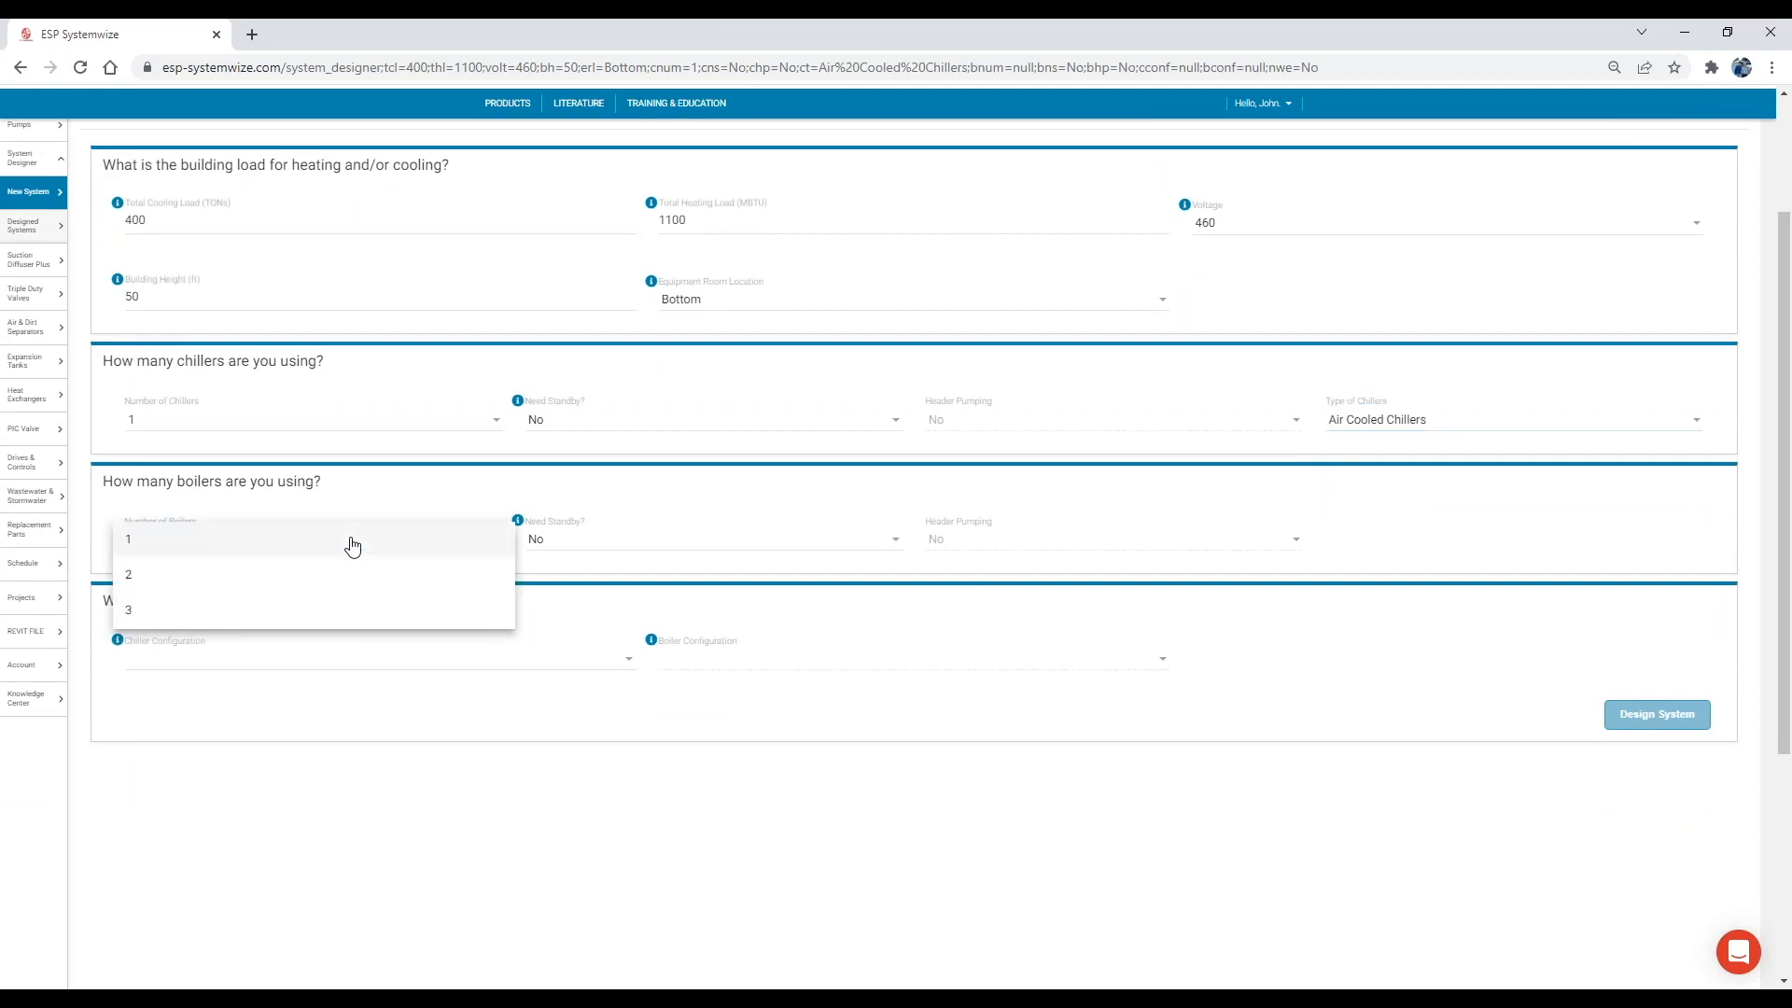
{"action": "left_click", "coordinate": [252, 577]}
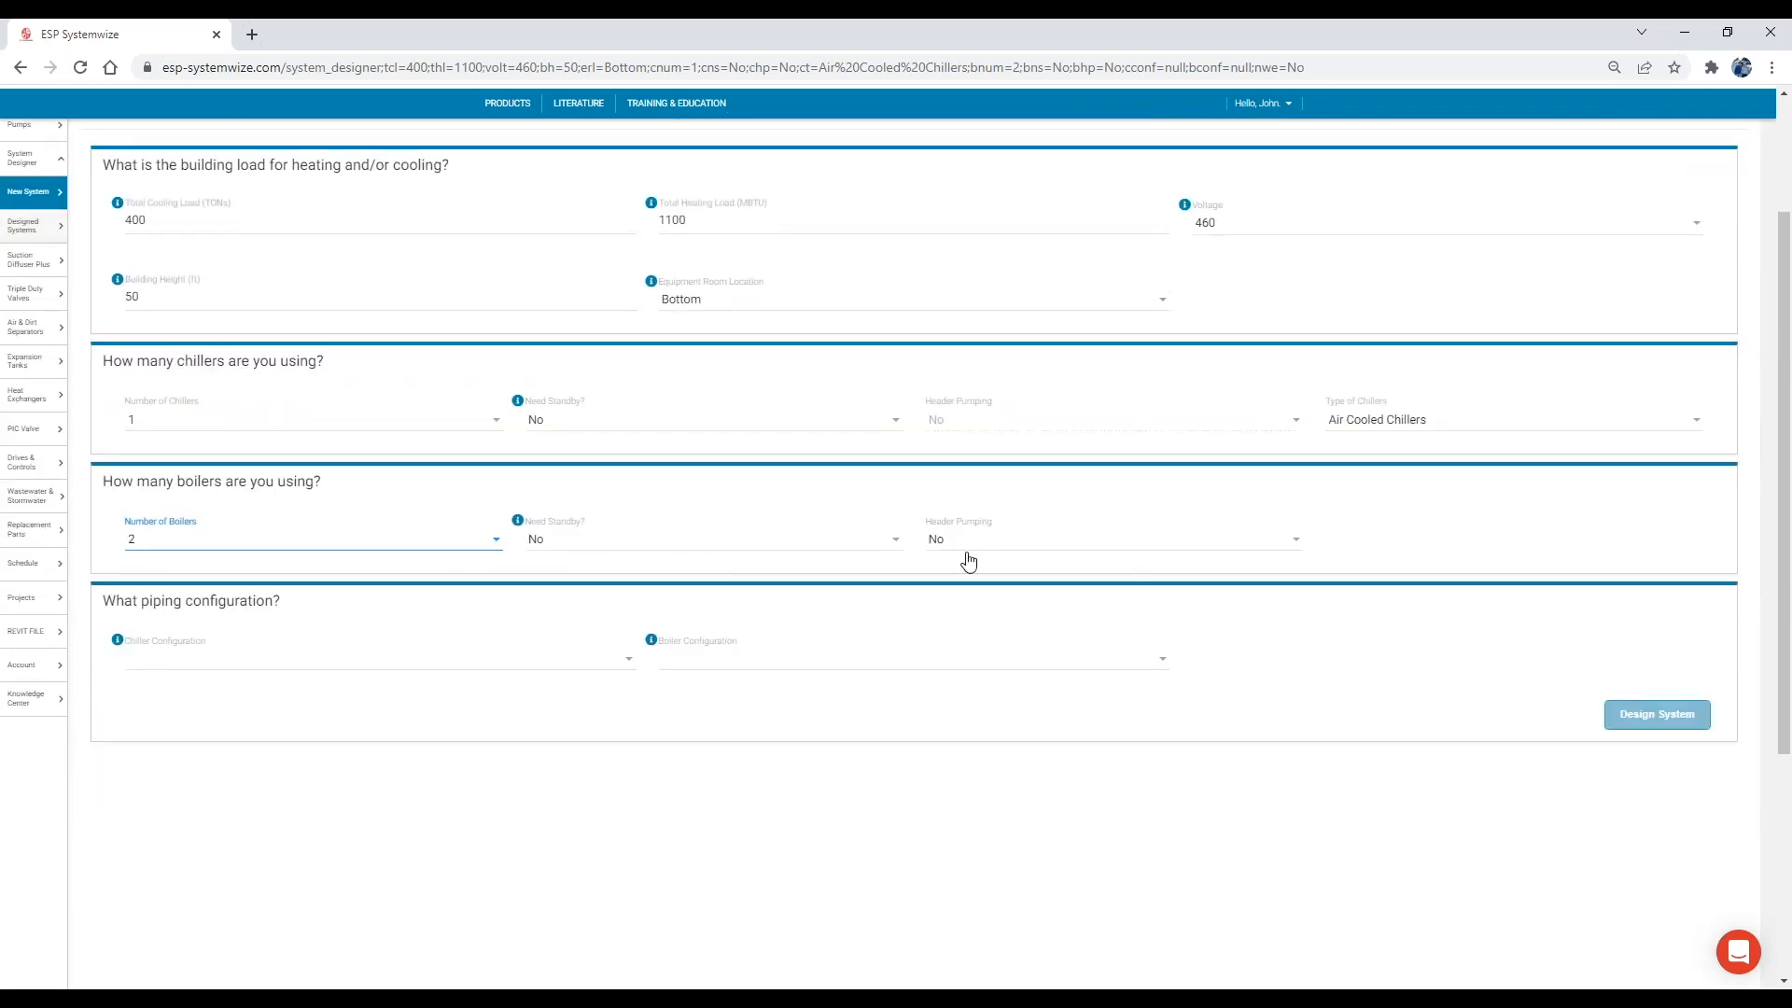
Generate the system design with Constant Primary, Variable Secondary chiller piping and Variable Primary, Variable Secondary boiler piping.
{"action": "left_click", "coordinate": [329, 663]}
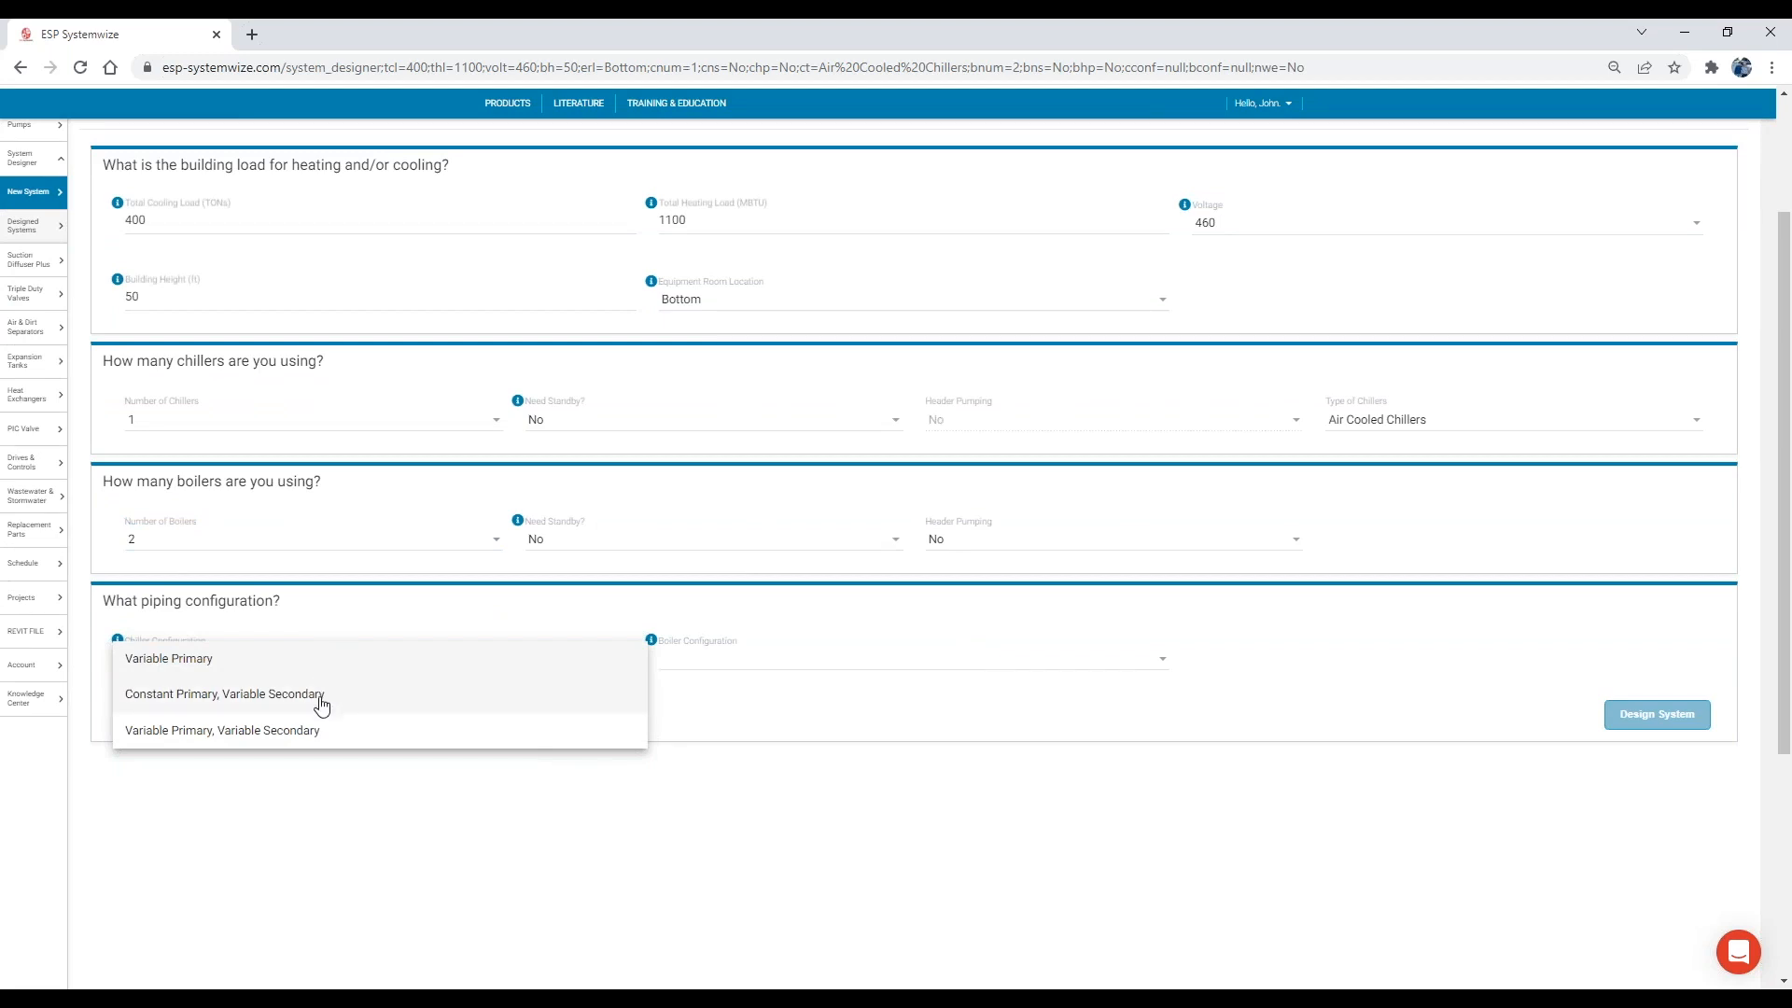
{"action": "left_click", "coordinate": [334, 696]}
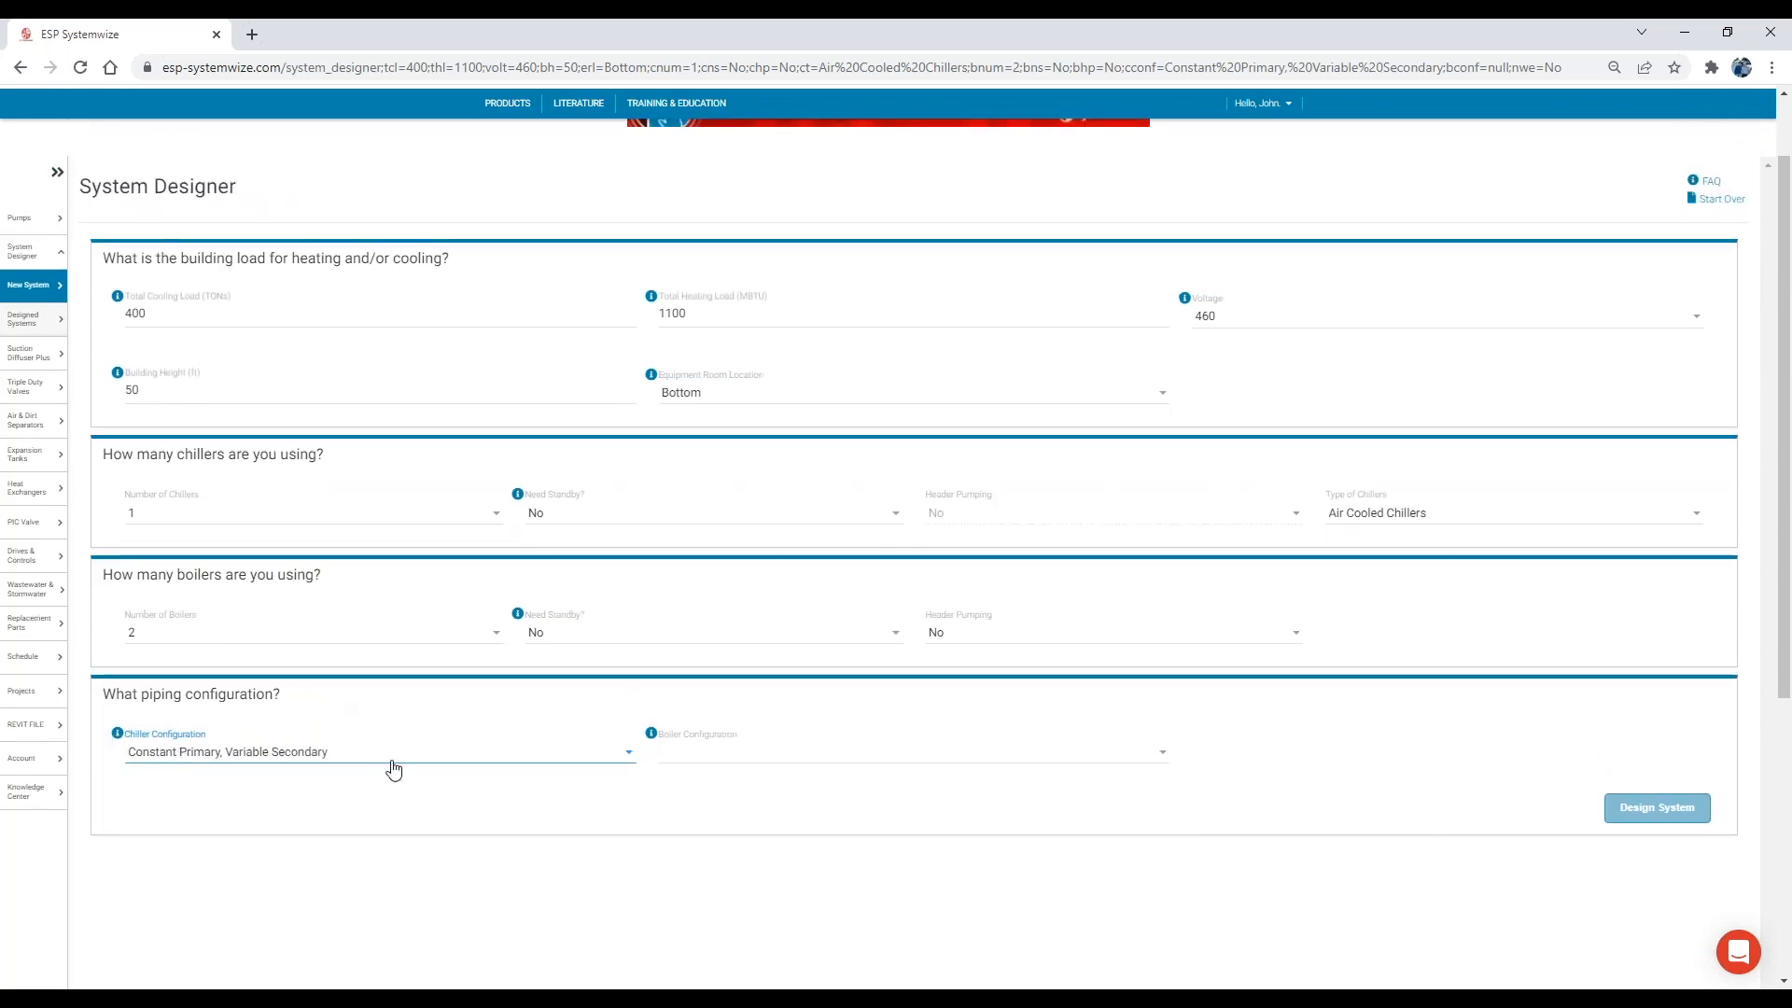
{"action": "left_click", "coordinate": [735, 679]}
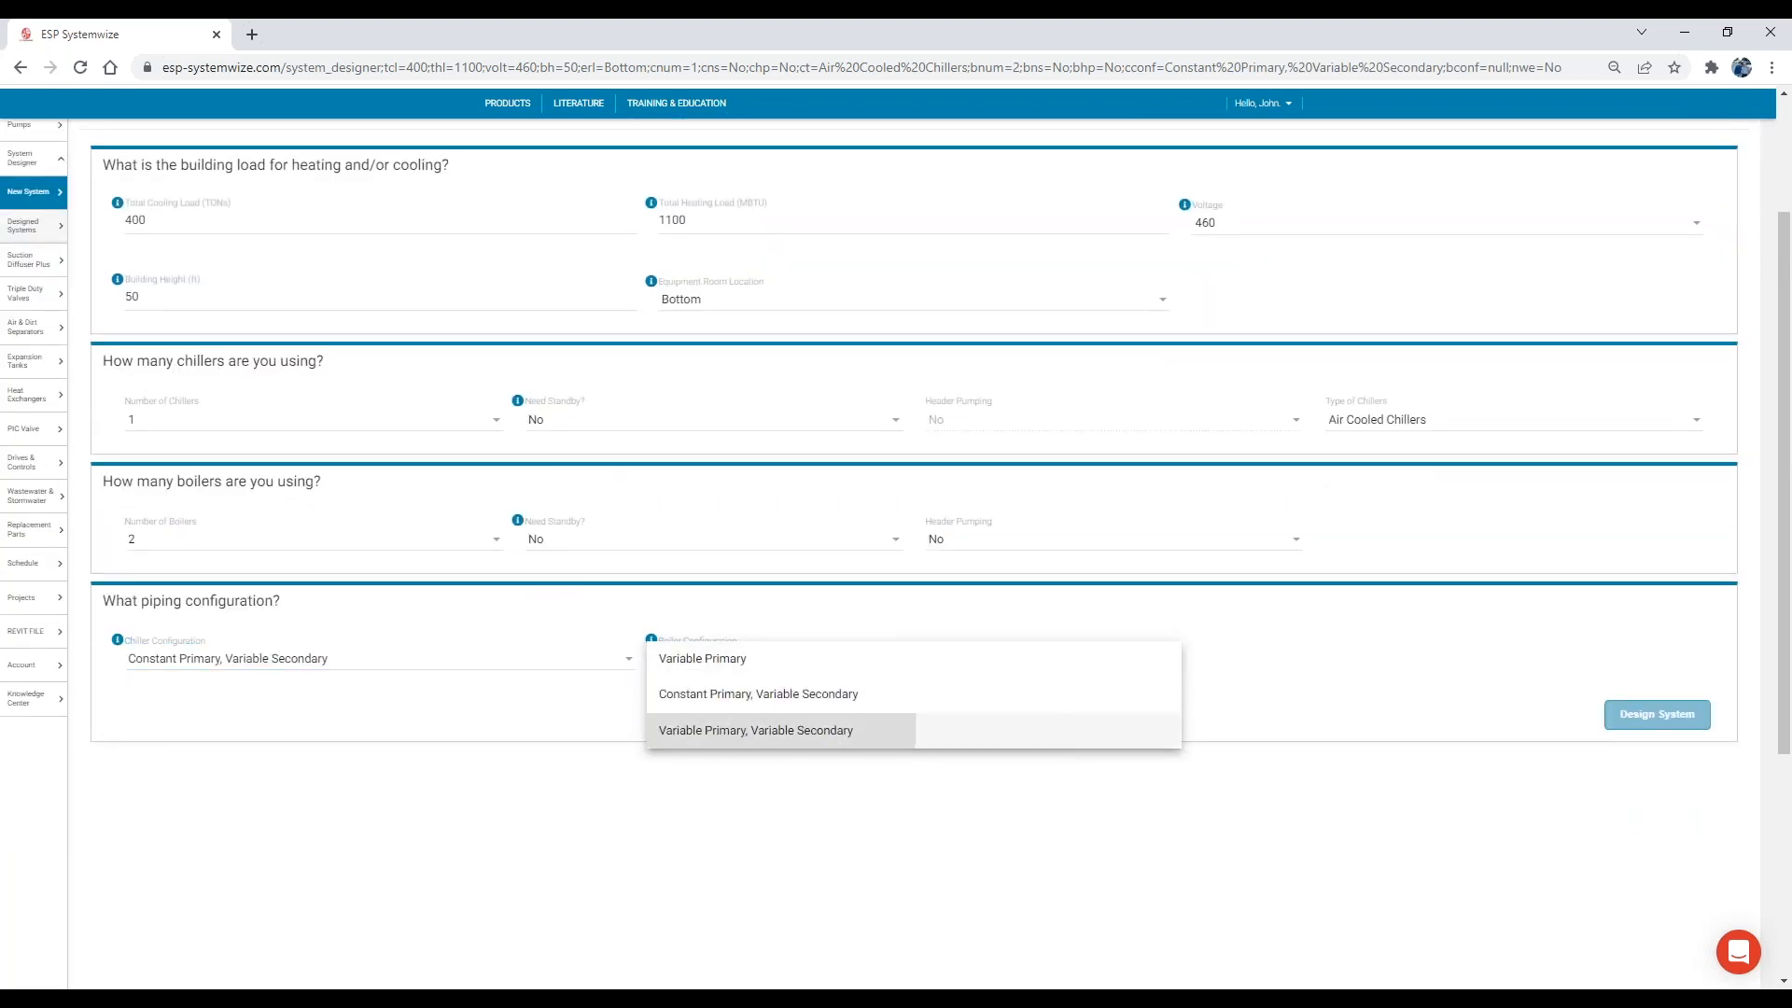
{"action": "left_click", "coordinate": [726, 732]}
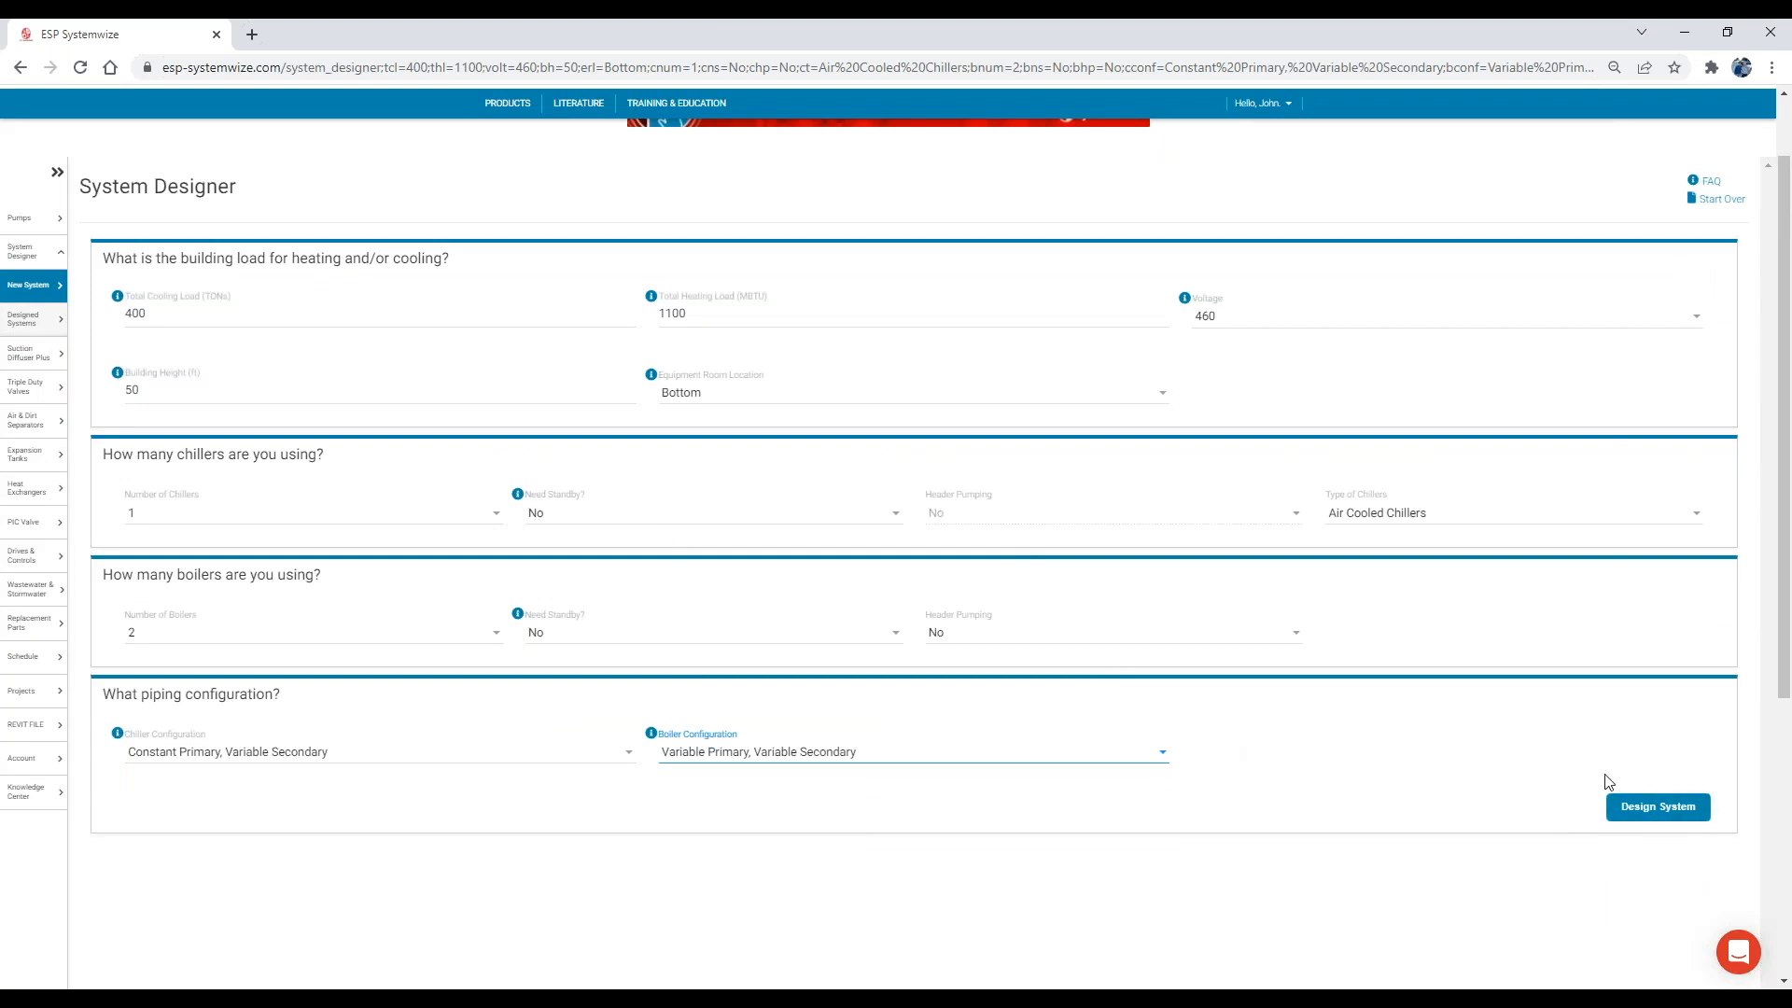
{"action": "left_click", "coordinate": [1661, 814]}
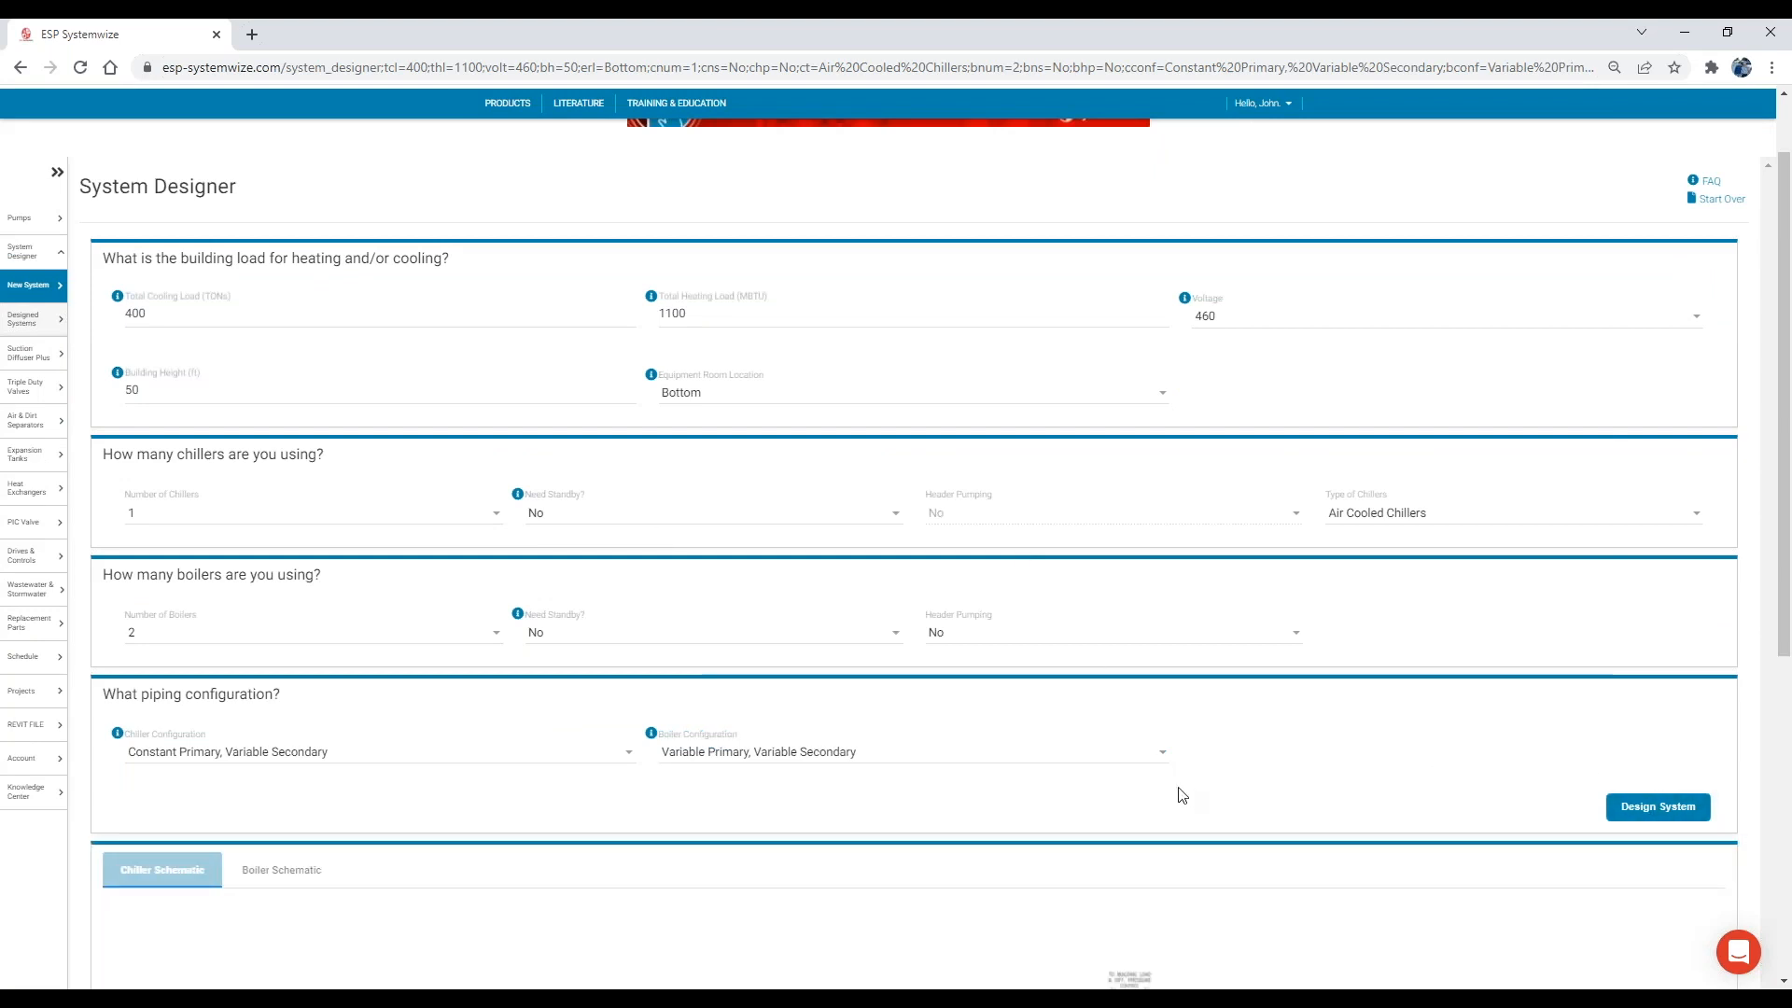
Examine the generated chiller schematic and display the boiler schematic.
{"action": "scroll", "coordinate": [1183, 795], "scroll_direction": "down", "scroll_amount": 1}
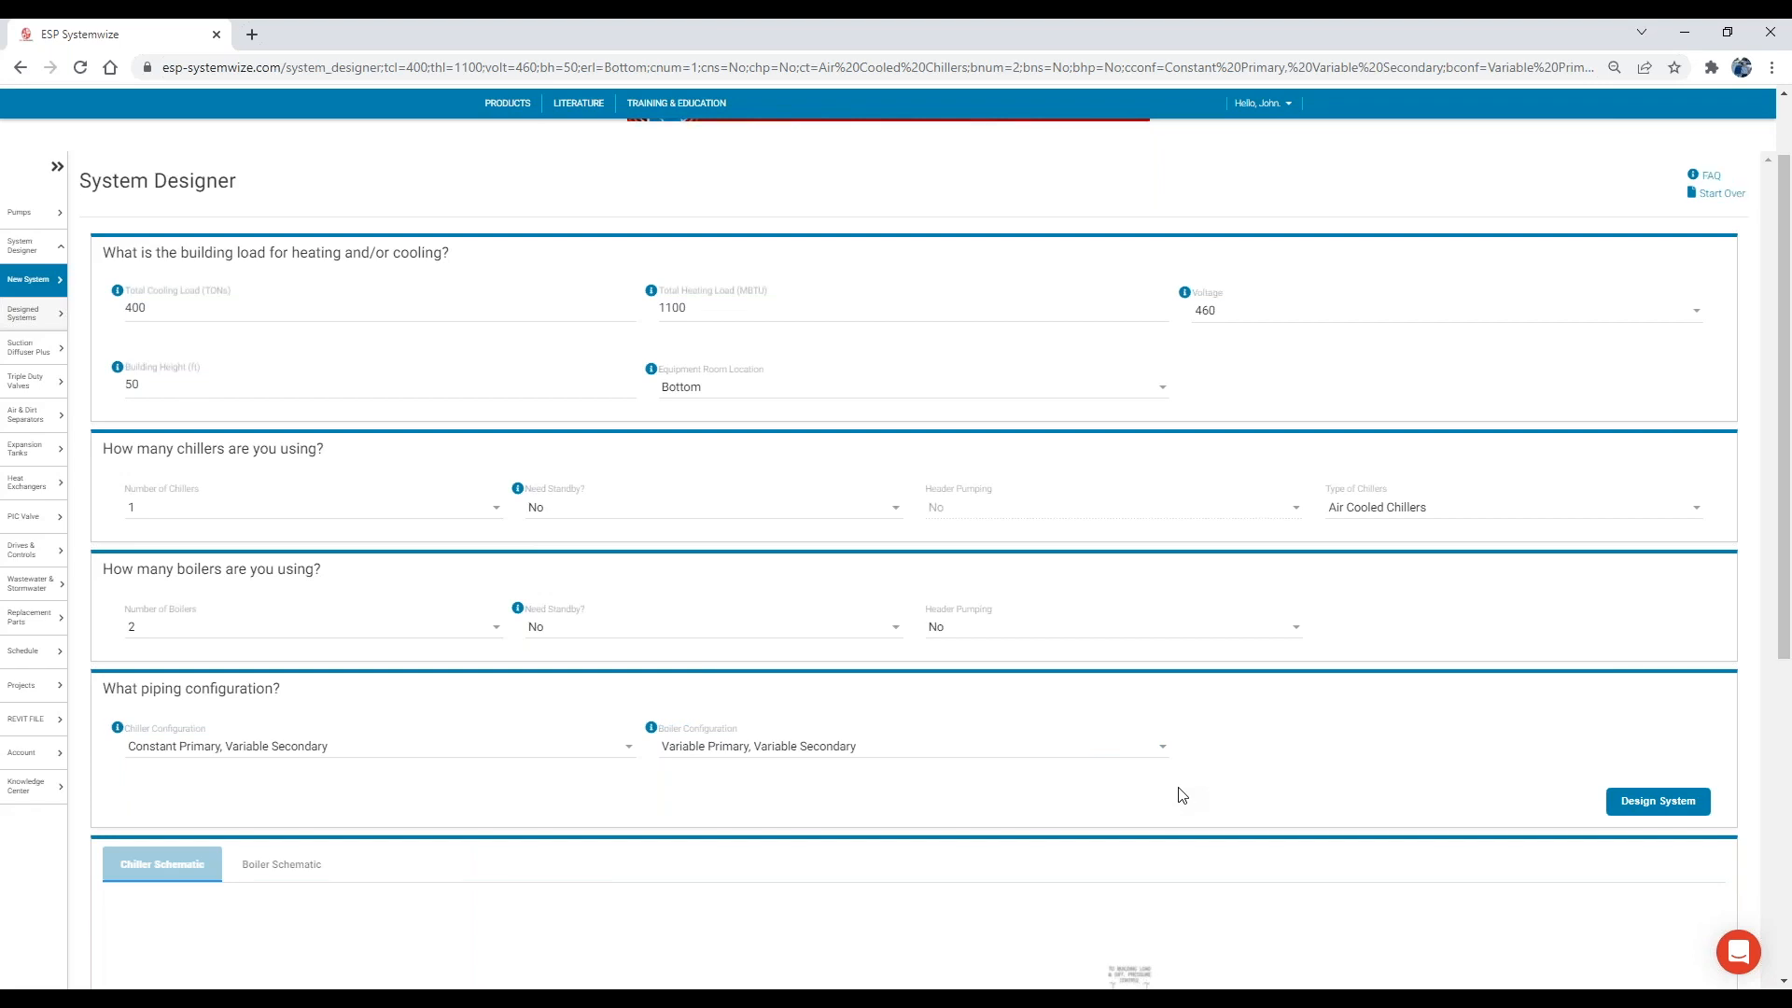
{"action": "scroll", "coordinate": [1182, 796], "scroll_direction": "down", "scroll_amount": 3}
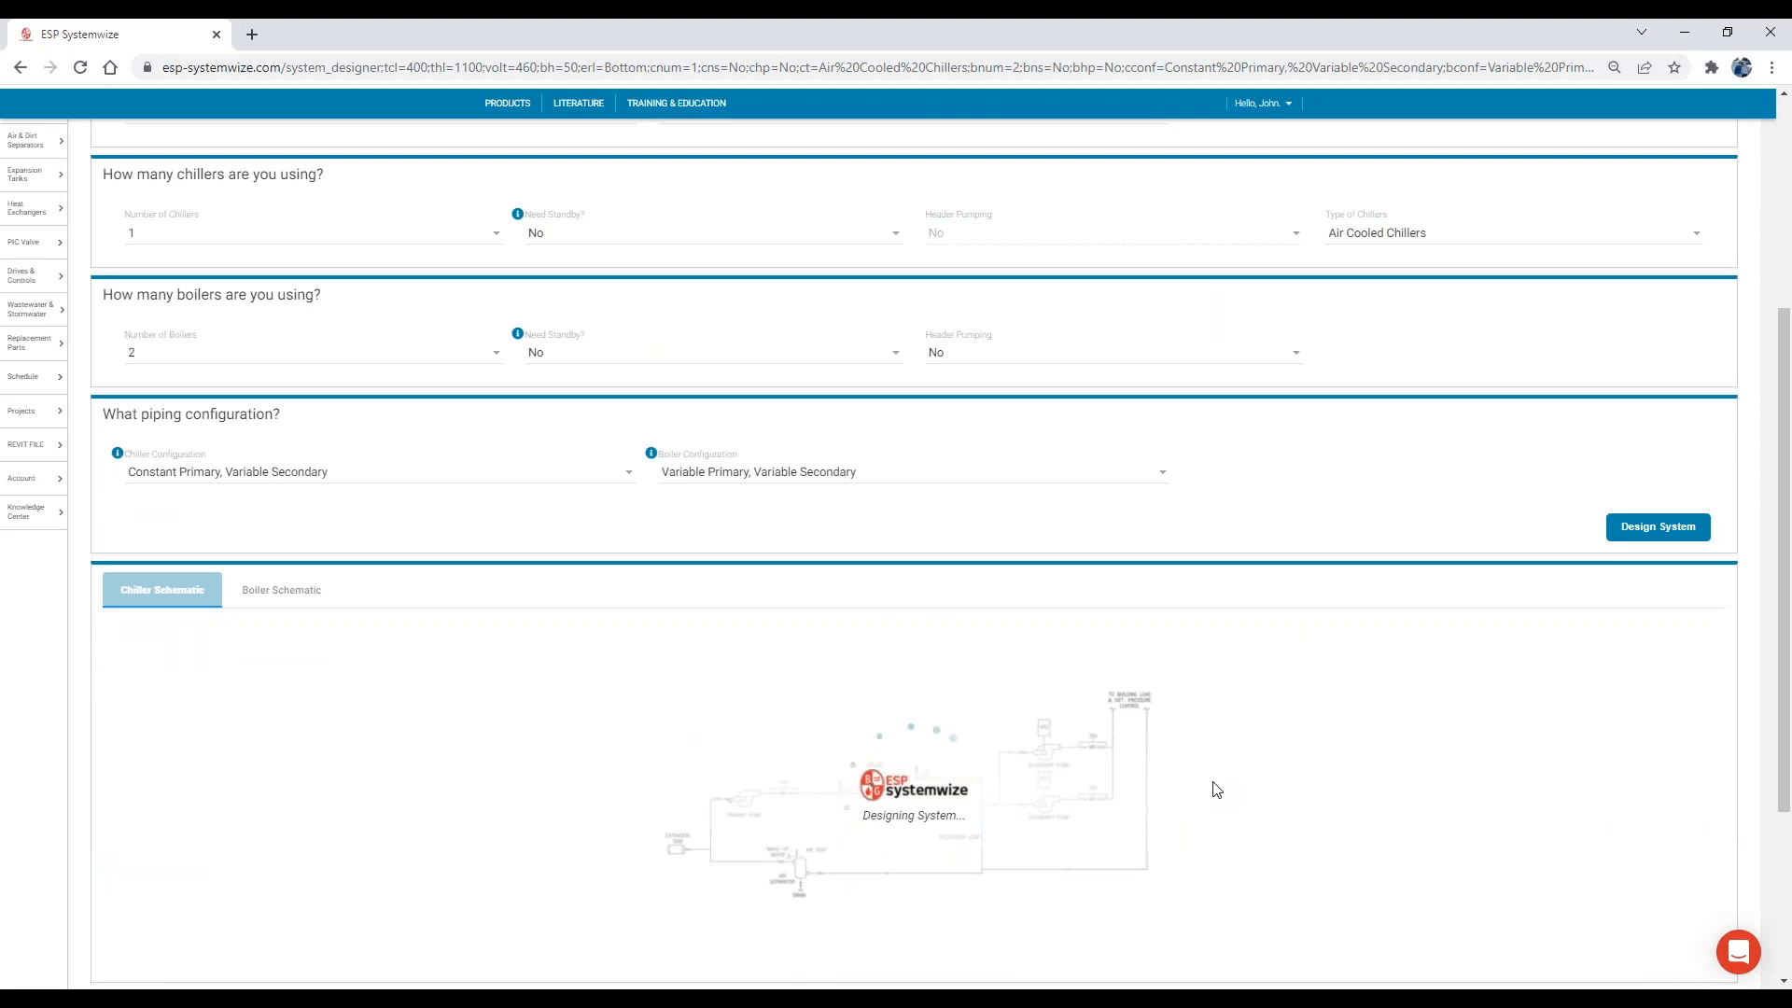
{"action": "scroll", "coordinate": [1217, 790], "scroll_direction": "down", "scroll_amount": 1}
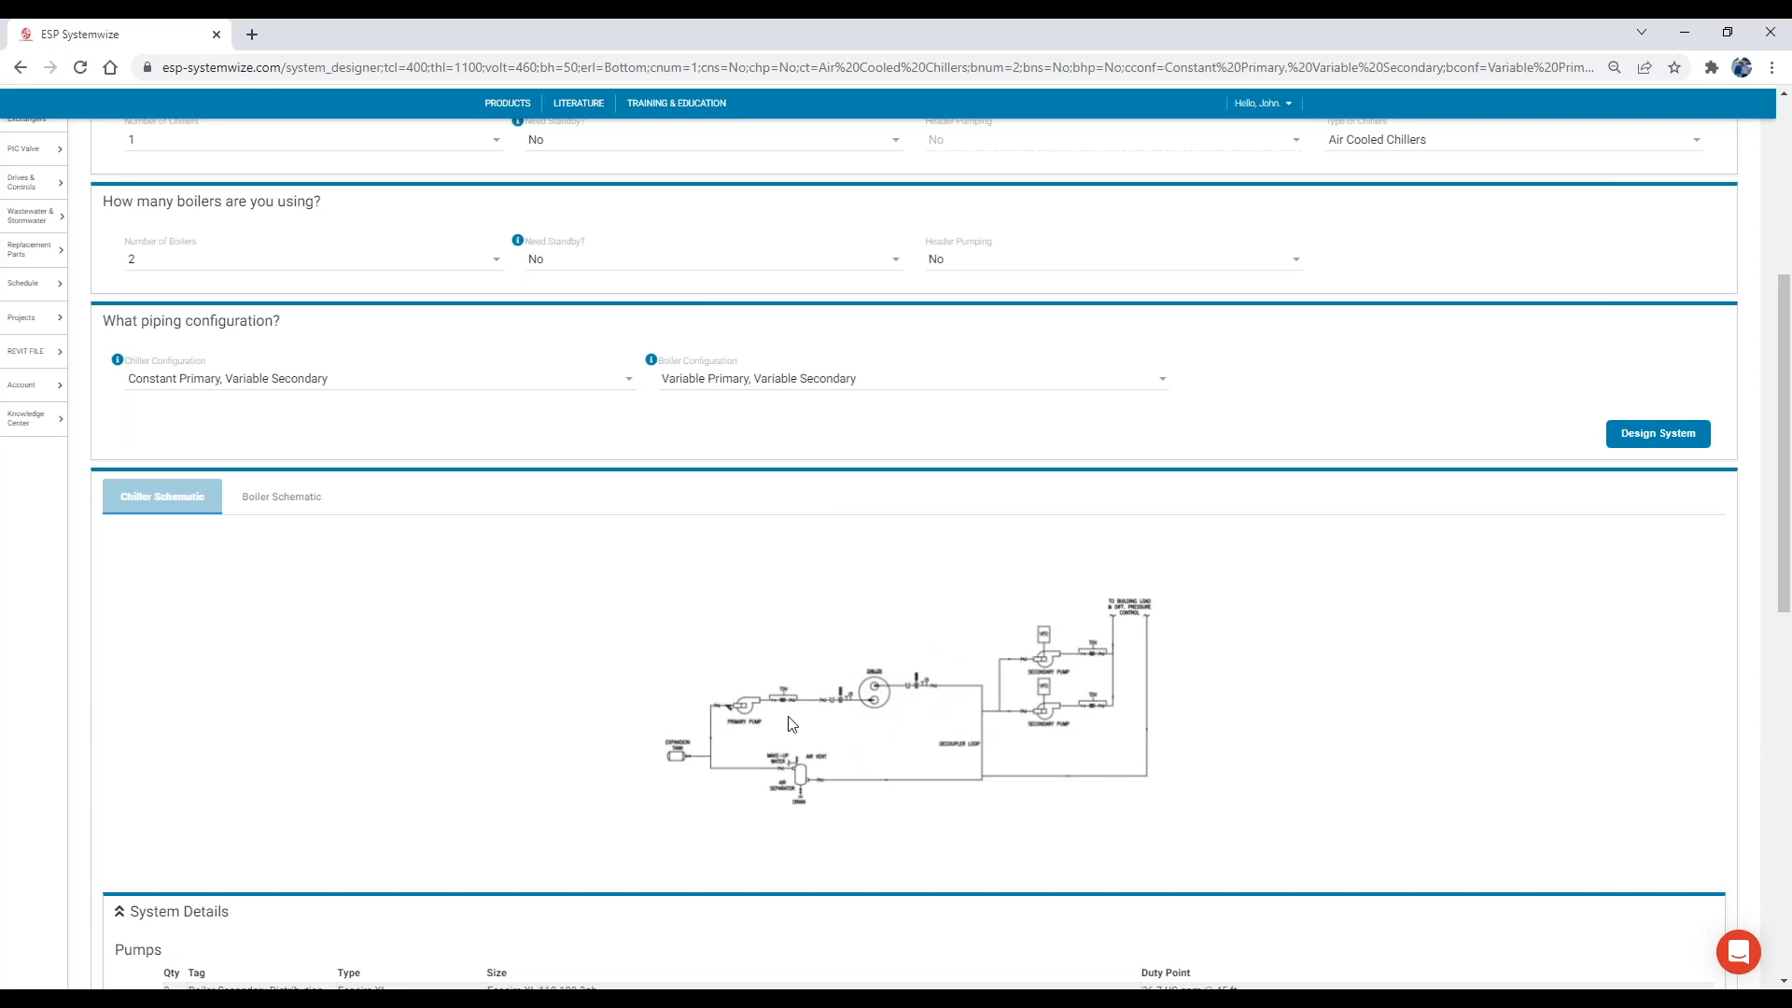
{"action": "scroll", "coordinate": [790, 719], "scroll_direction": "down", "scroll_amount": 1}
{"action": "scroll", "coordinate": [560, 634], "scroll_direction": "up", "scroll_amount": 1}
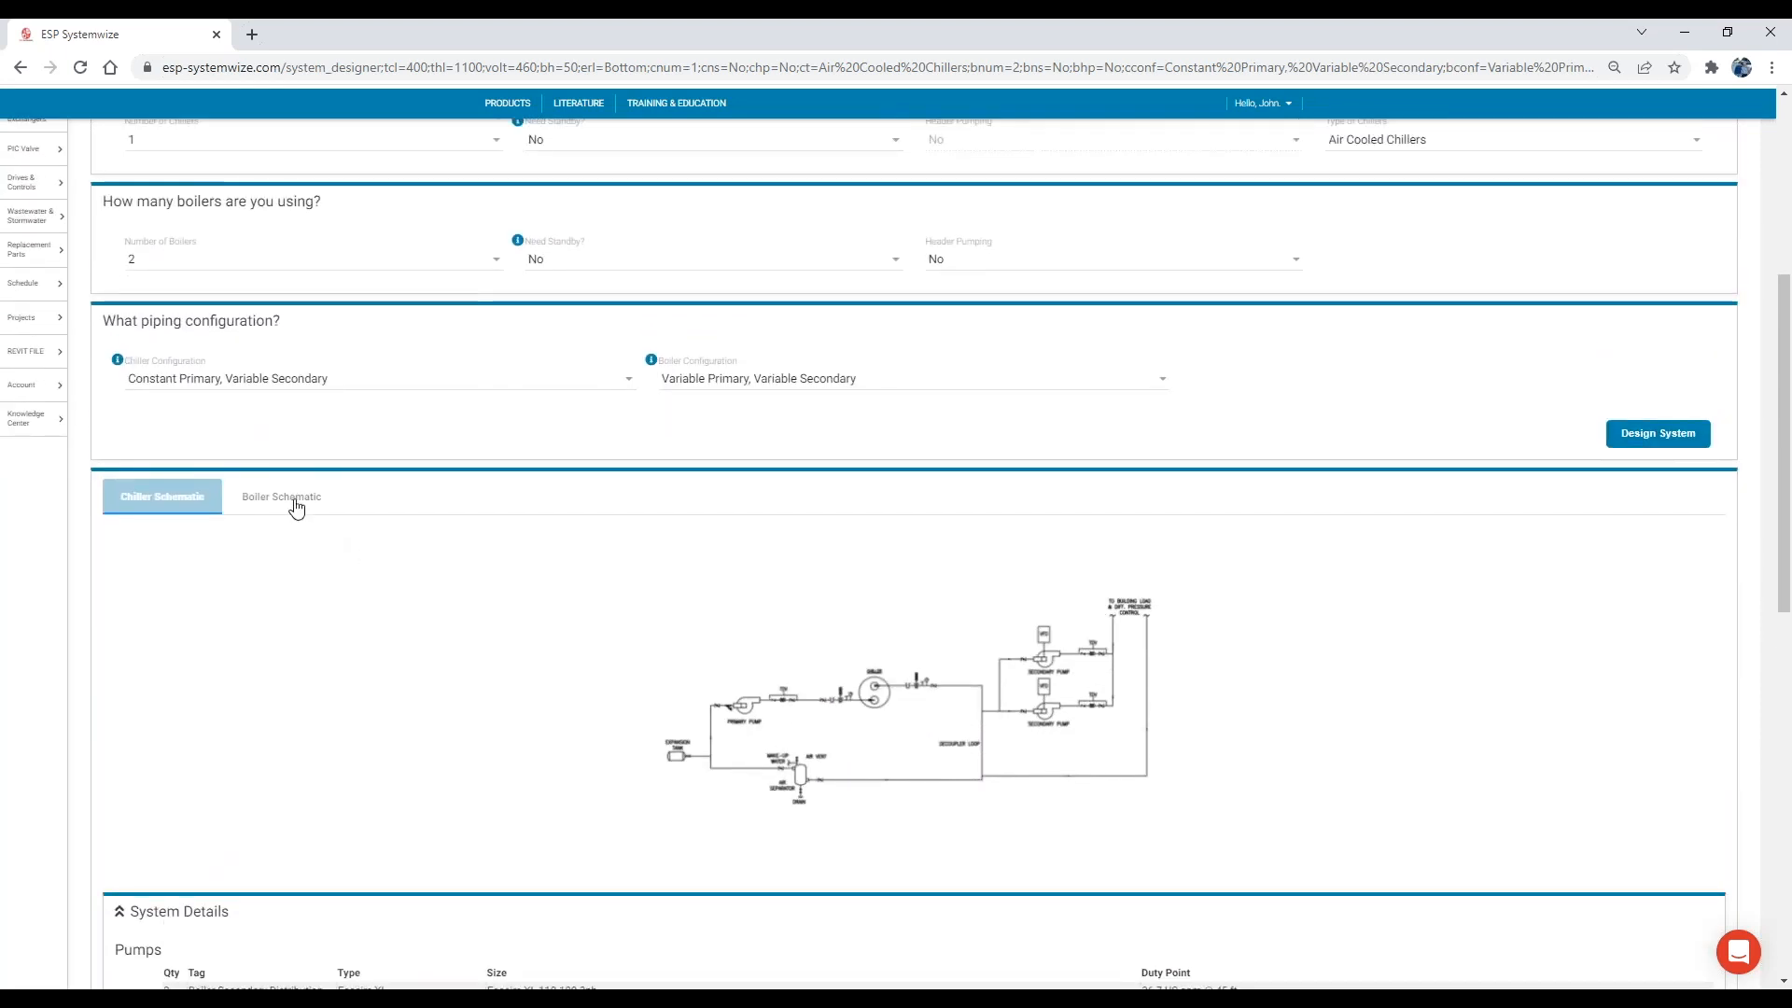
{"action": "left_click", "coordinate": [285, 500]}
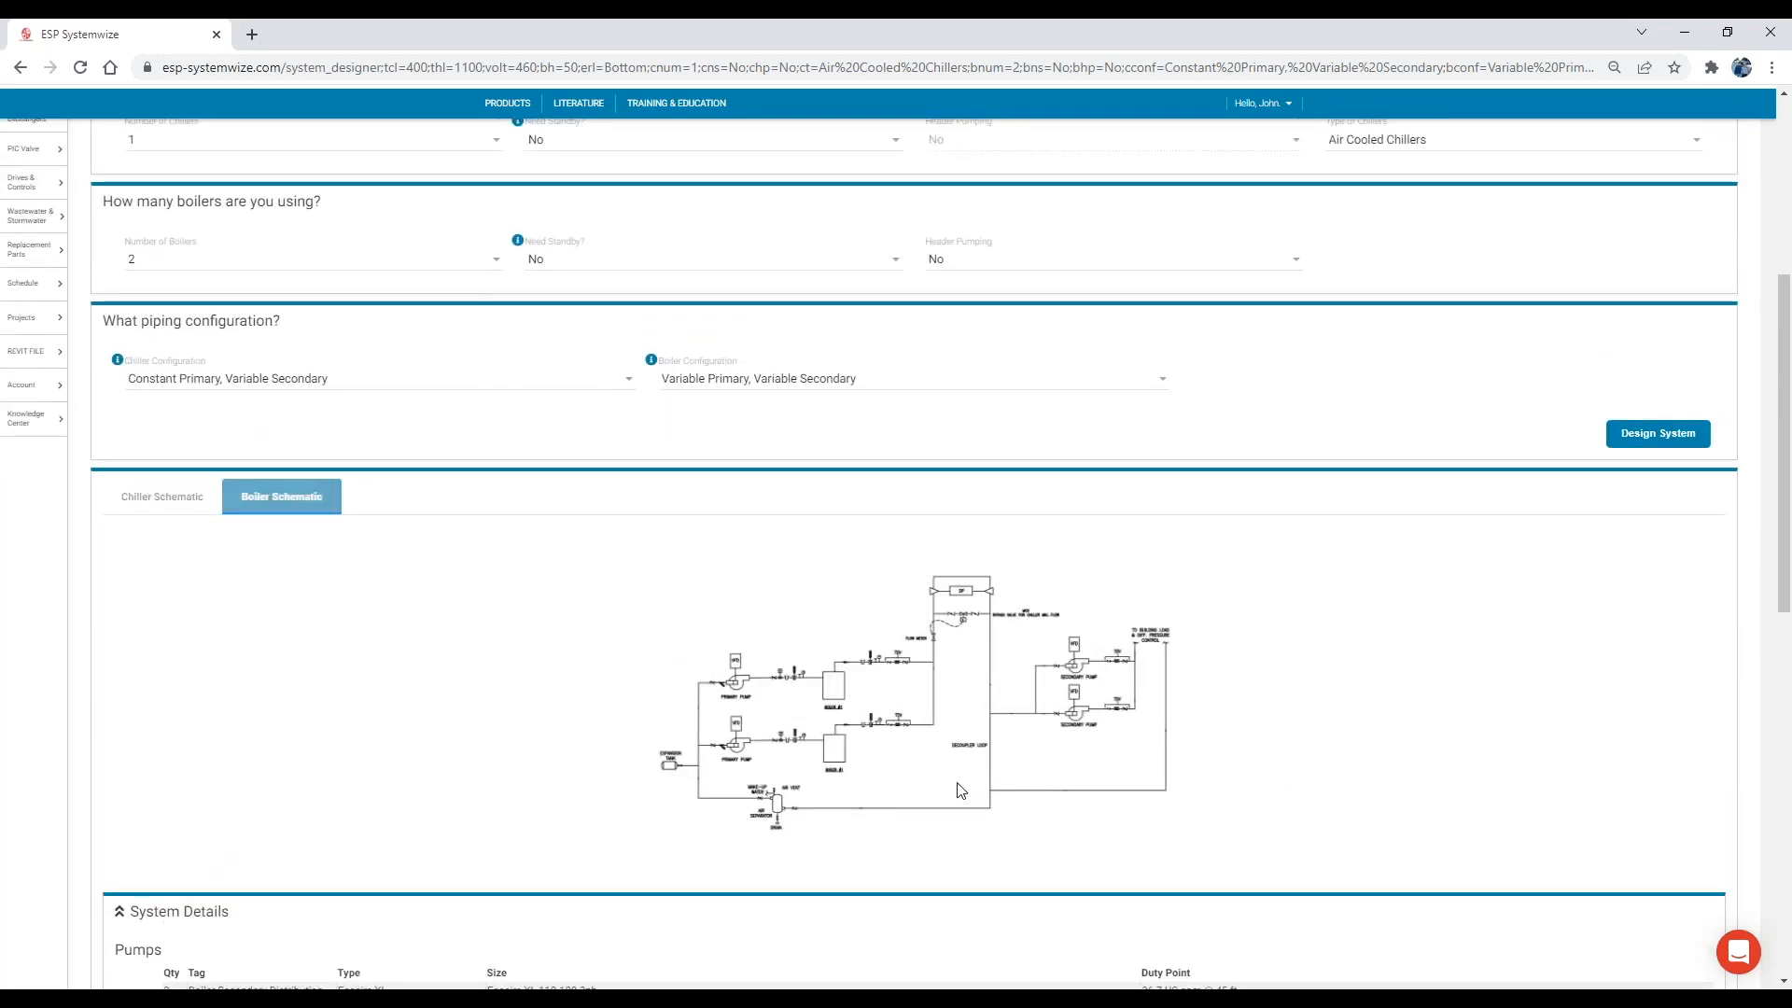
Review the system details covering pumps, suggested pipe sizes, expansion tanks, air/dirt separators, triple duty valves and suction diffusers.
{"action": "scroll", "coordinate": [962, 792], "scroll_direction": "down", "scroll_amount": 6}
{"action": "scroll", "coordinate": [432, 520], "scroll_direction": "down", "scroll_amount": 1}
{"action": "scroll", "coordinate": [234, 359], "scroll_direction": "down", "scroll_amount": 1}
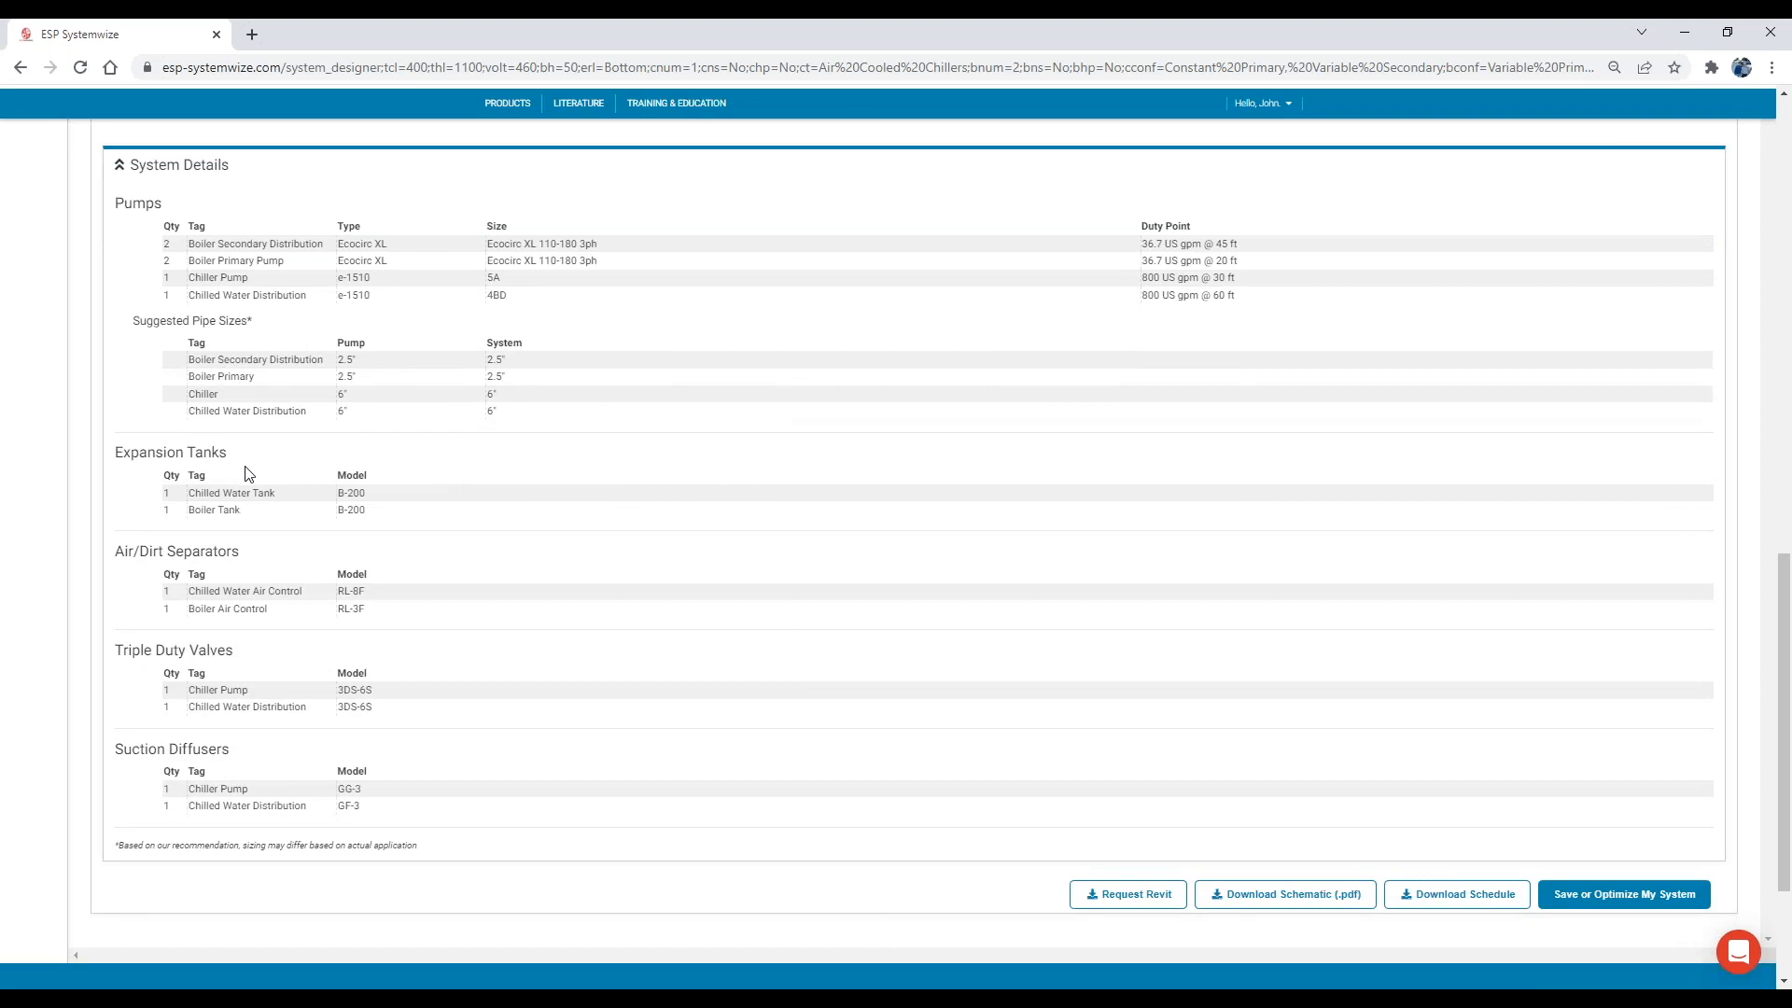
{"action": "scroll", "coordinate": [222, 553], "scroll_direction": "down", "scroll_amount": 1}
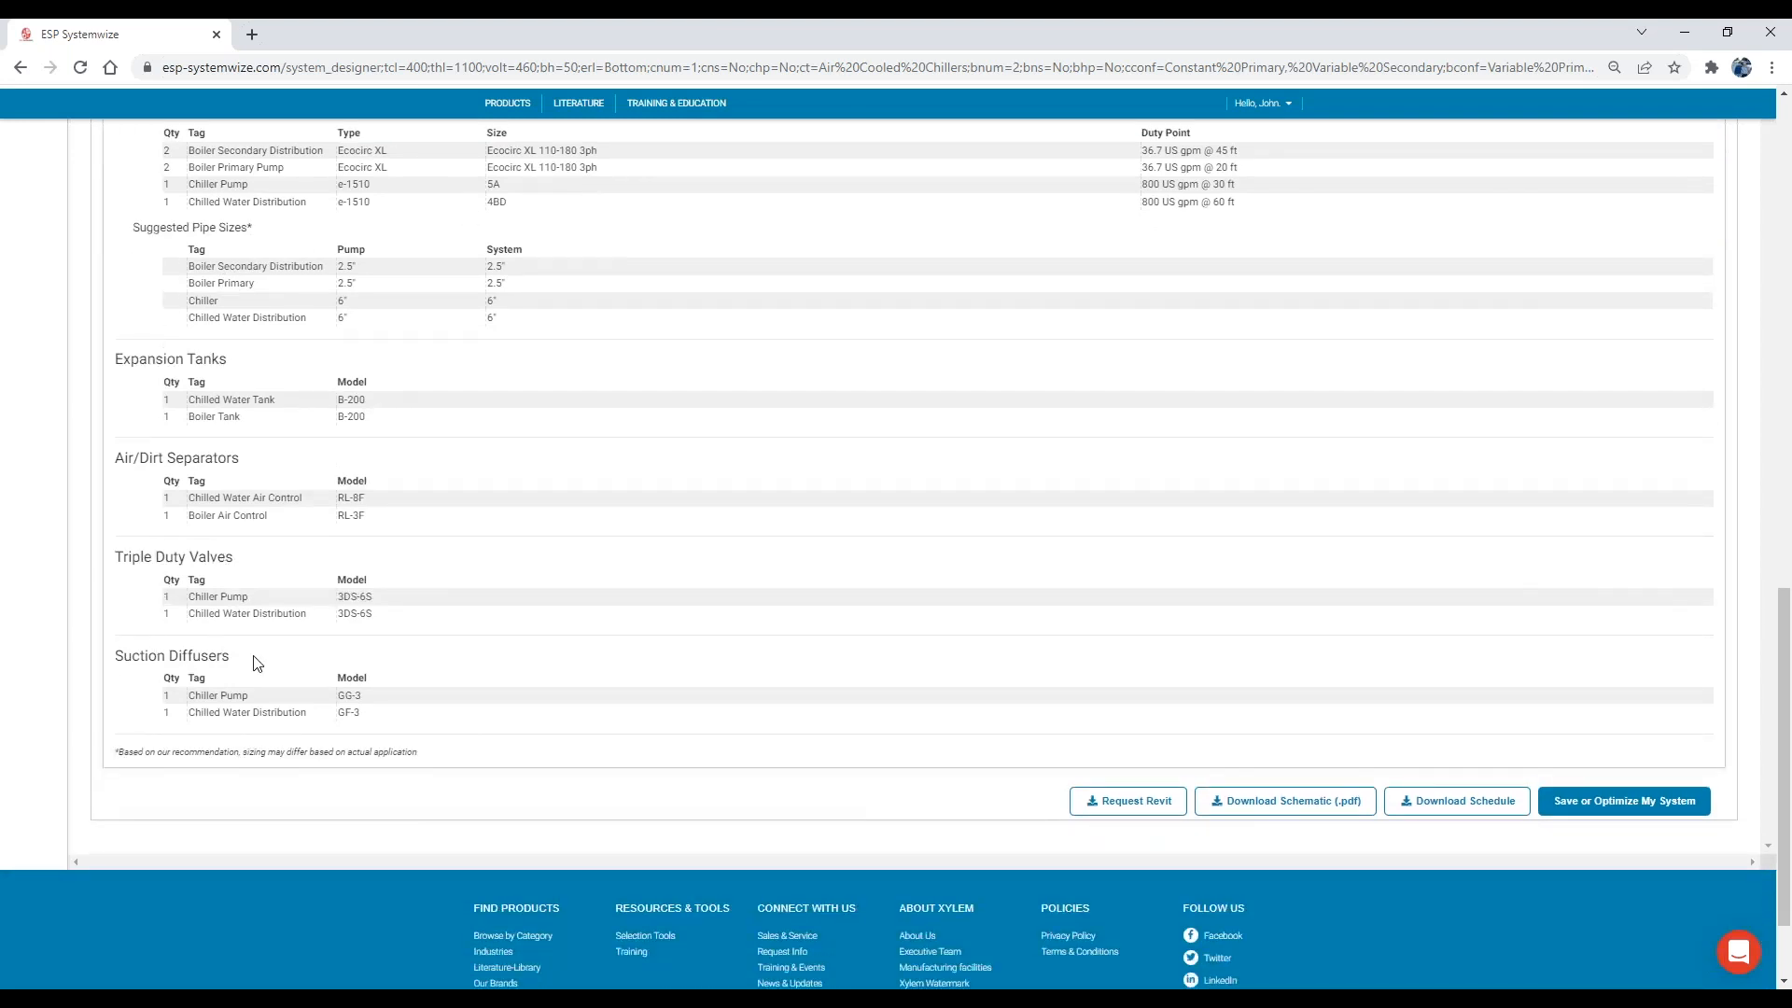
{"action": "scroll", "coordinate": [257, 663], "scroll_direction": "up", "scroll_amount": 3}
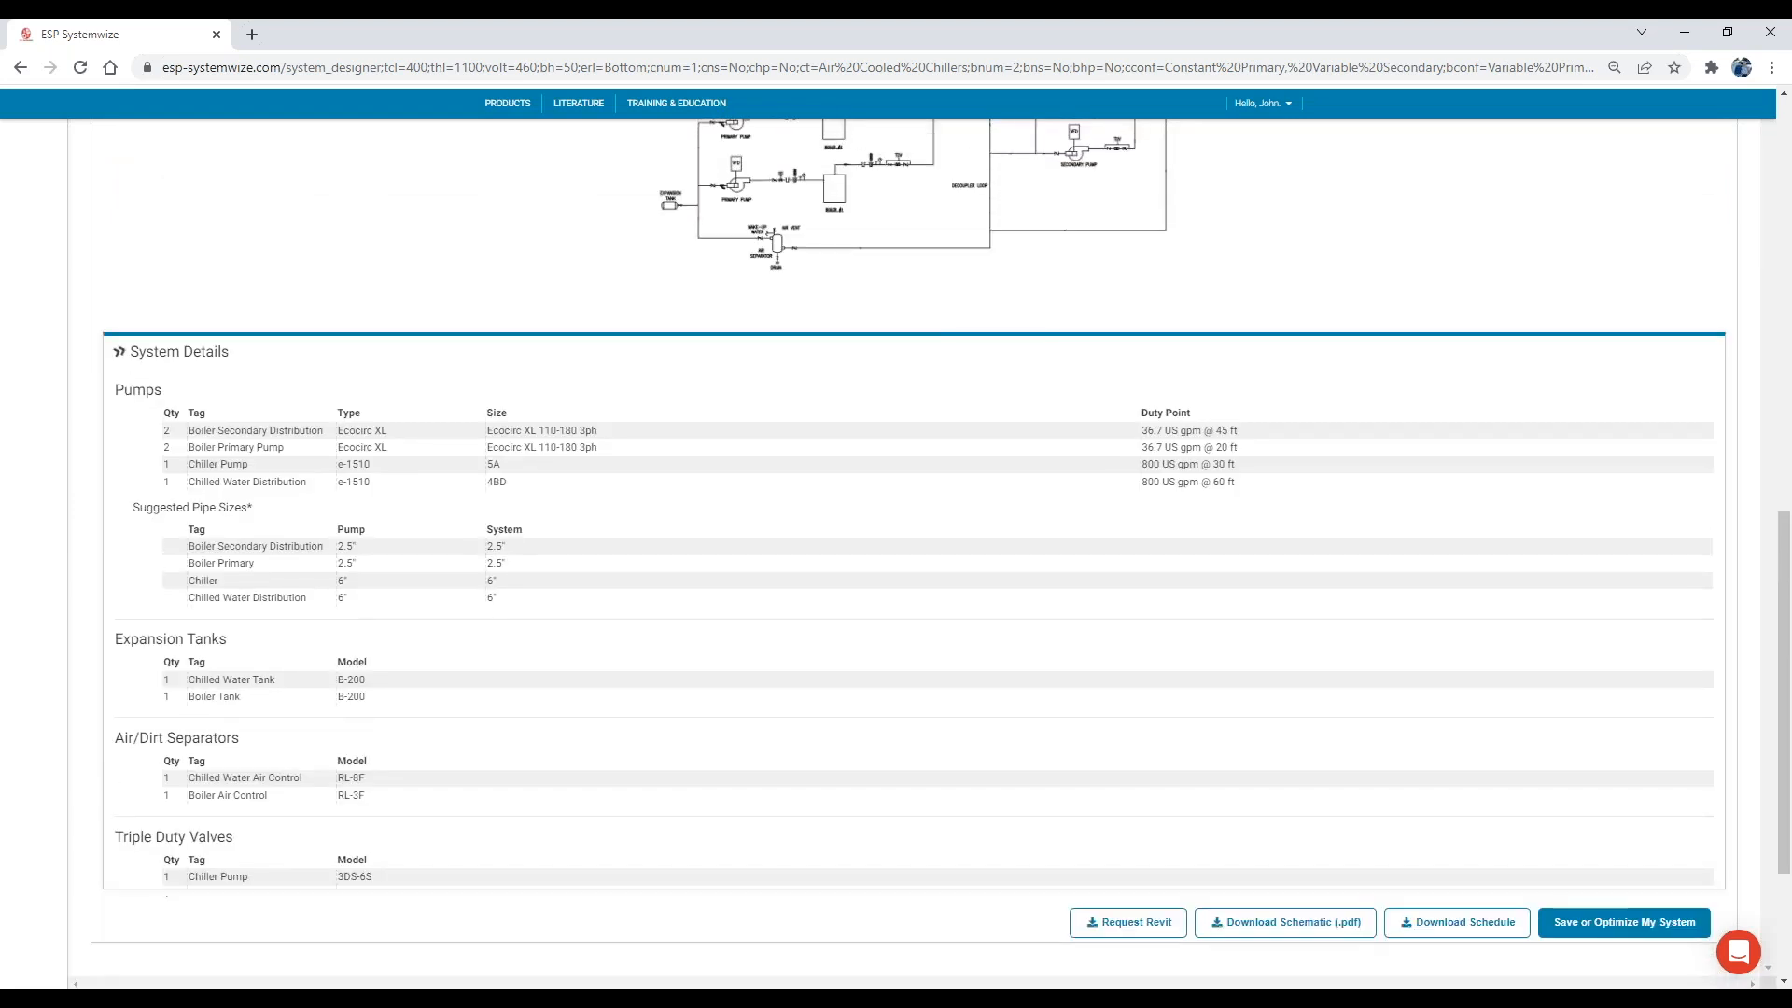
{"action": "scroll", "coordinate": [508, 484], "scroll_direction": "up", "scroll_amount": 1}
{"action": "scroll", "coordinate": [508, 485], "scroll_direction": "down", "scroll_amount": 1}
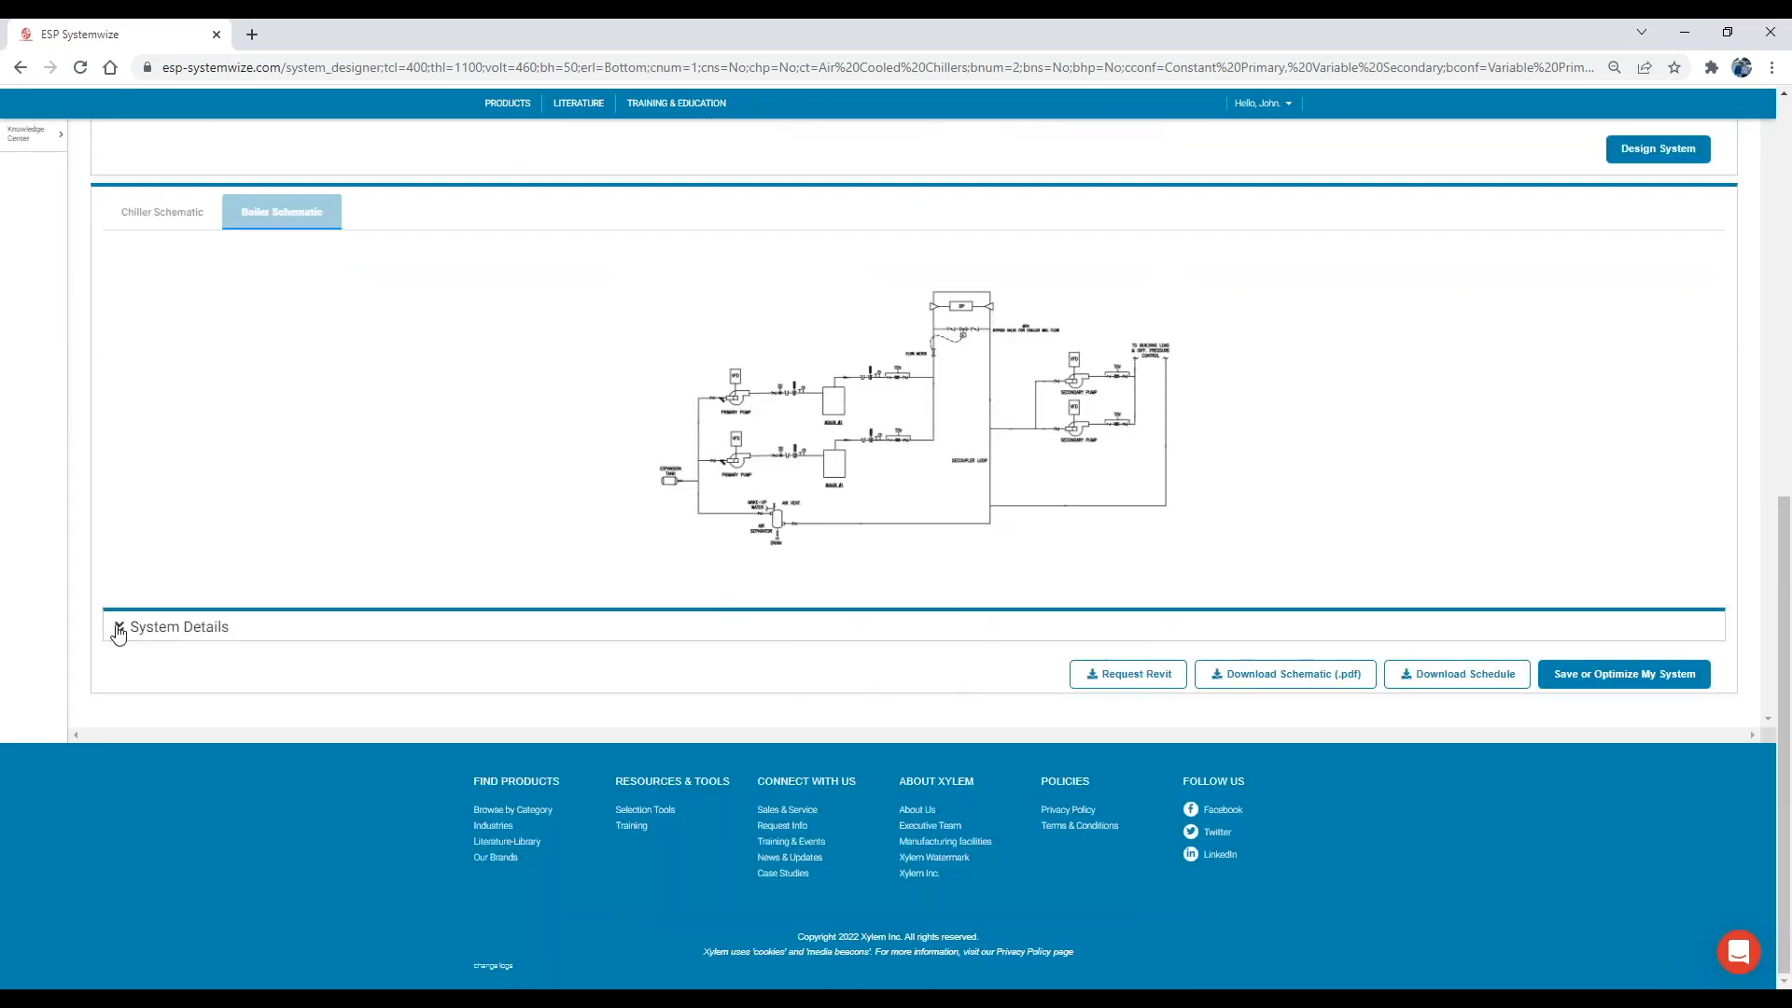
{"action": "left_click", "coordinate": [194, 636]}
{"action": "scroll", "coordinate": [712, 680], "scroll_direction": "down", "scroll_amount": 5}
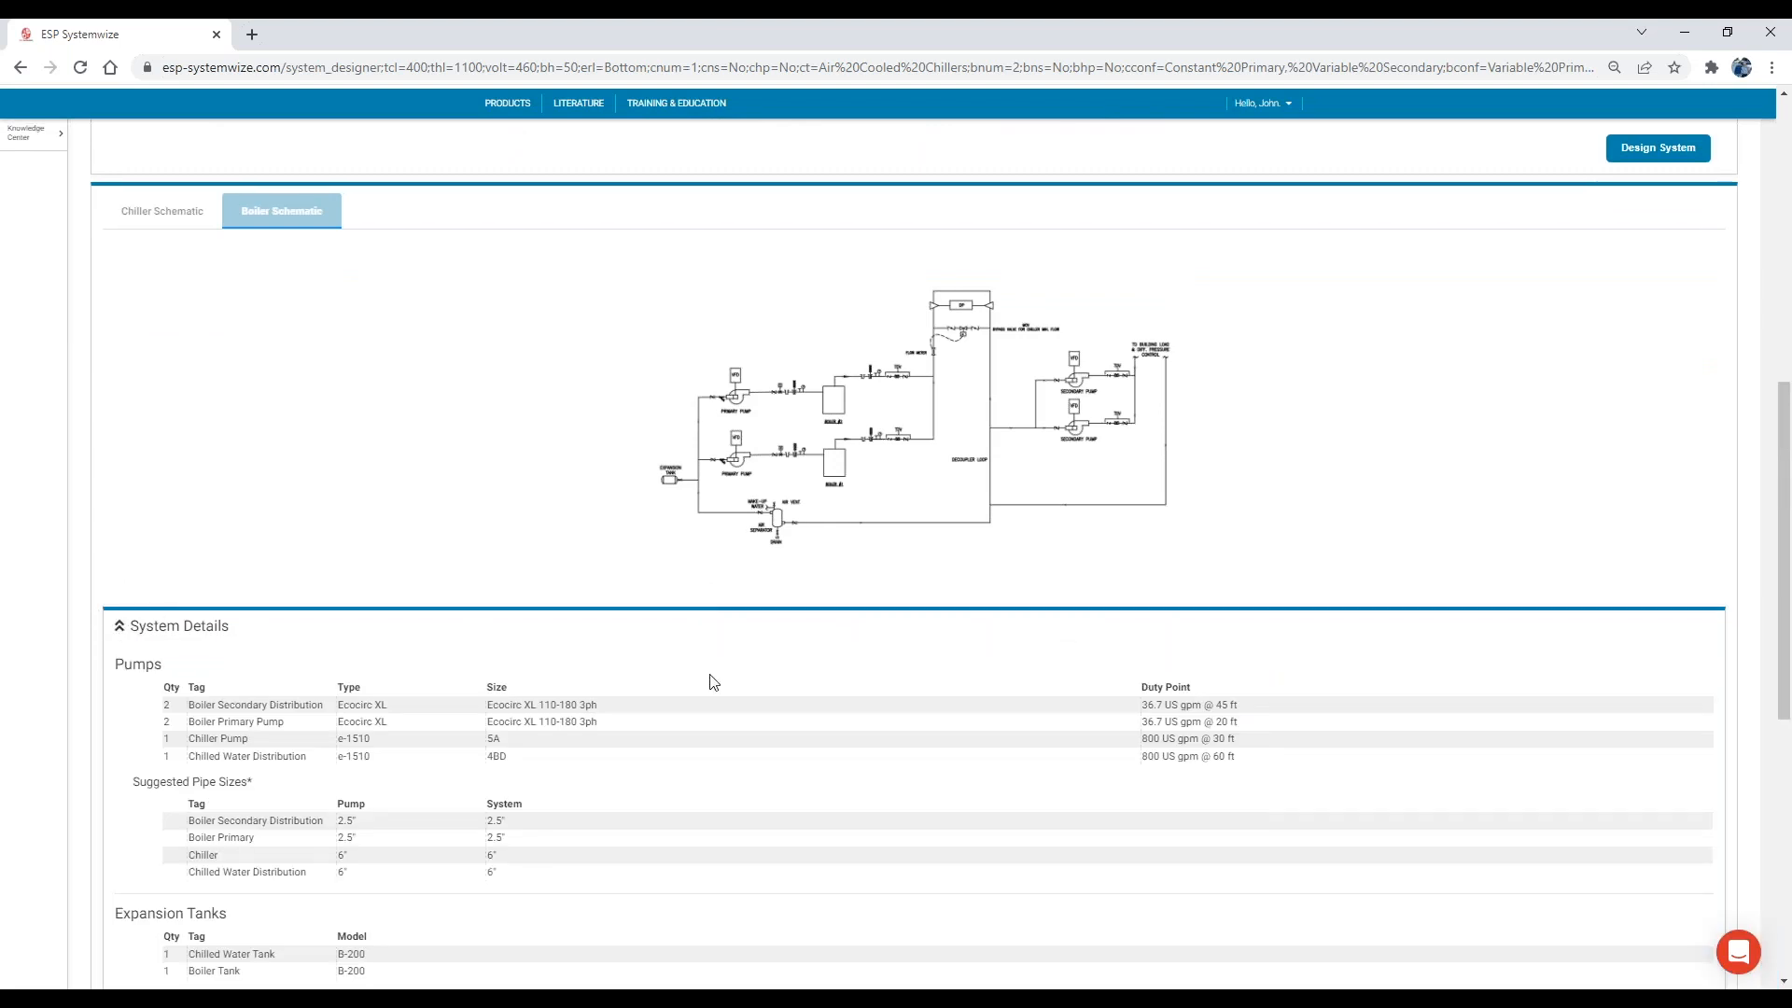
{"action": "scroll", "coordinate": [1051, 686], "scroll_direction": "down", "scroll_amount": 2}
{"action": "scroll", "coordinate": [1055, 681], "scroll_direction": "up", "scroll_amount": 2}
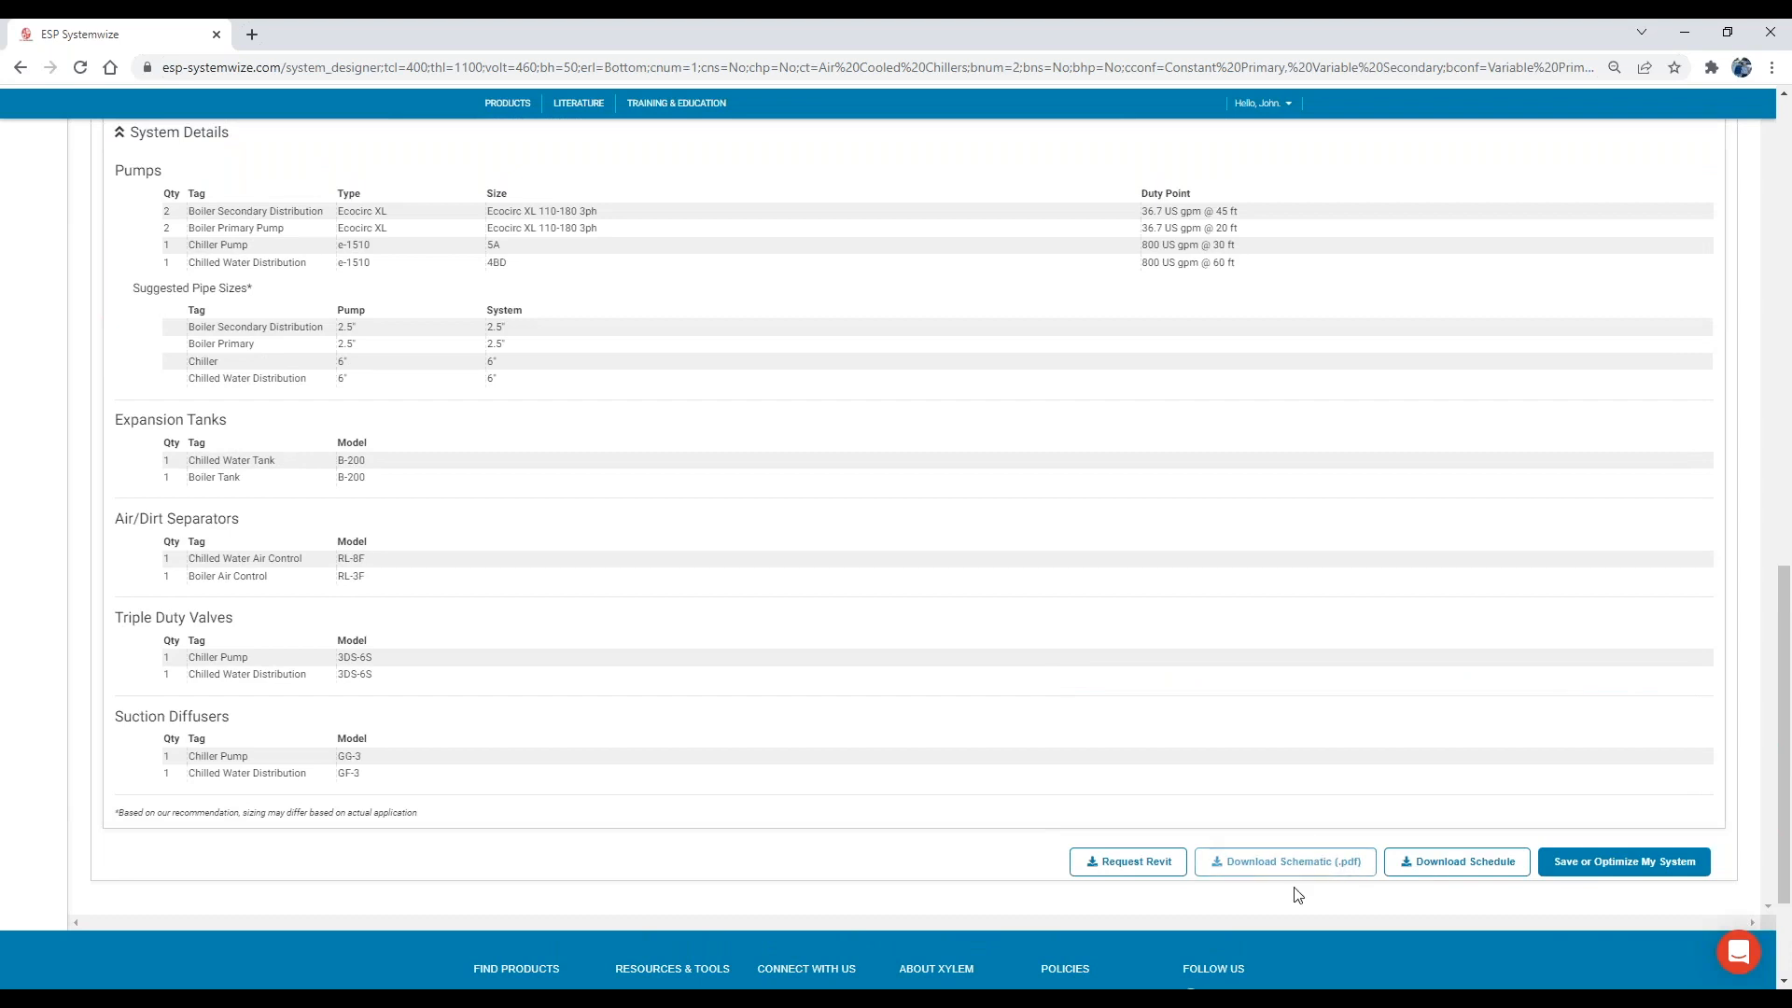
Examine the email delivery option for the designed system's Revit files and cancel the request.
{"action": "left_click", "coordinate": [1492, 866]}
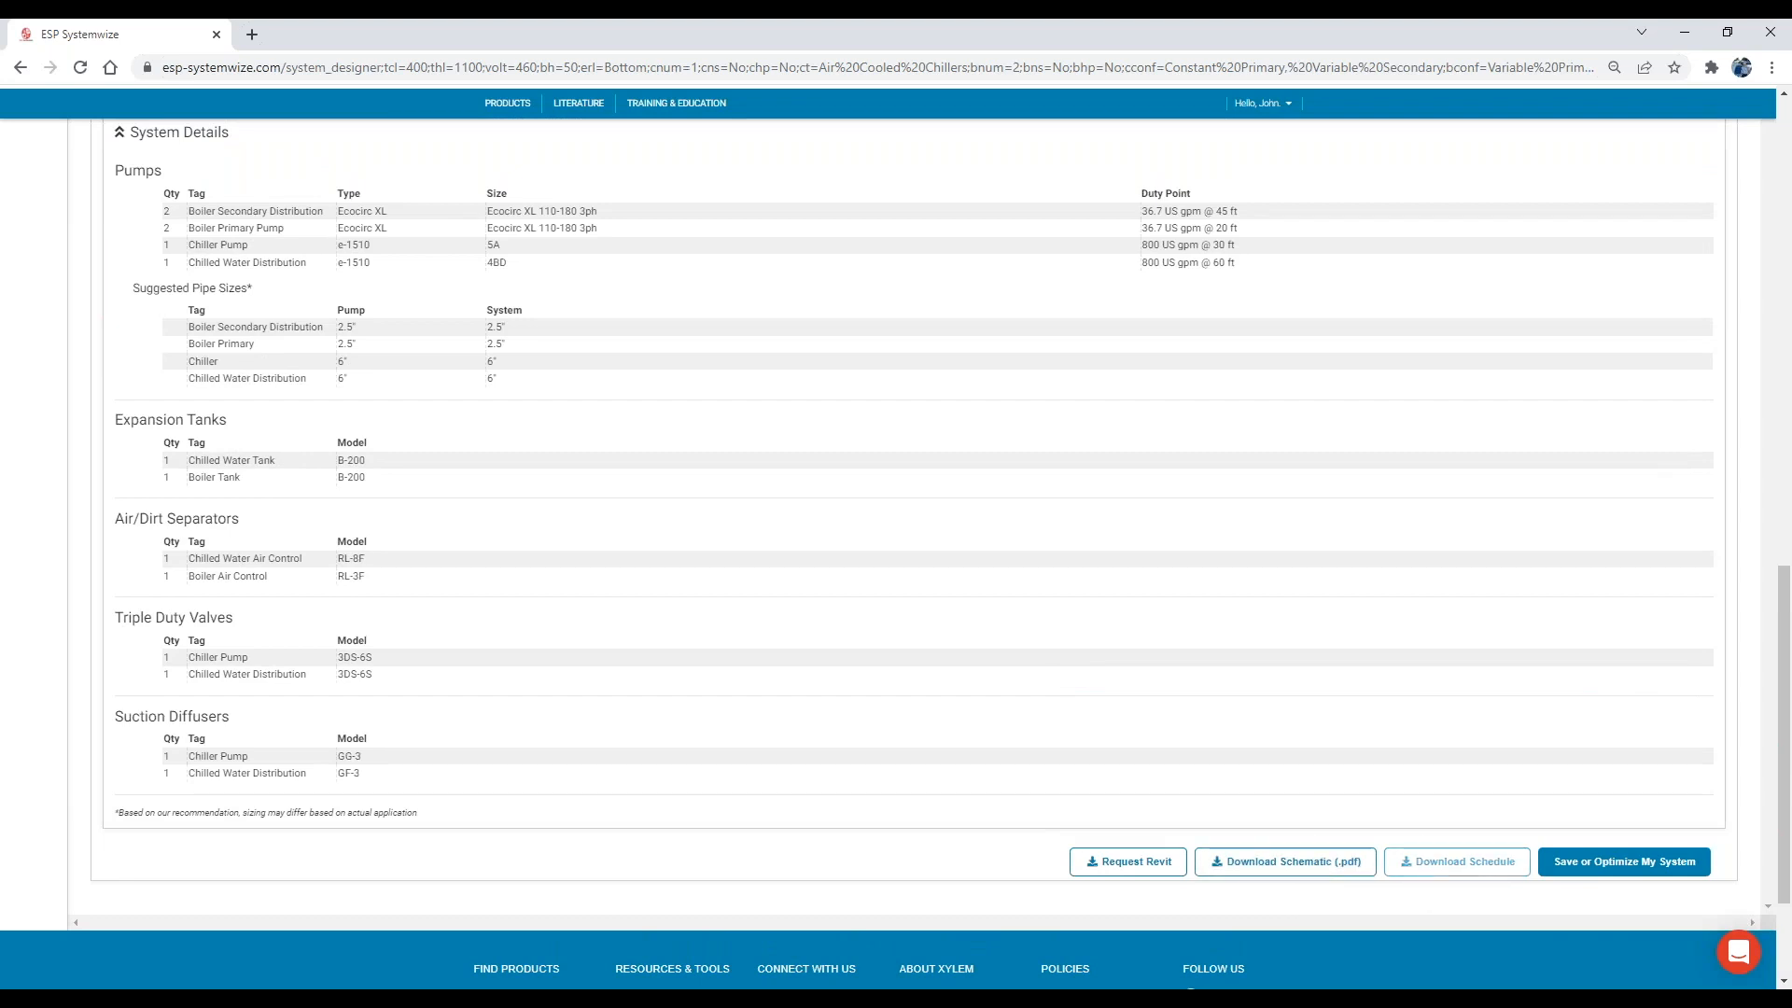
{"action": "left_click", "coordinate": [1127, 860]}
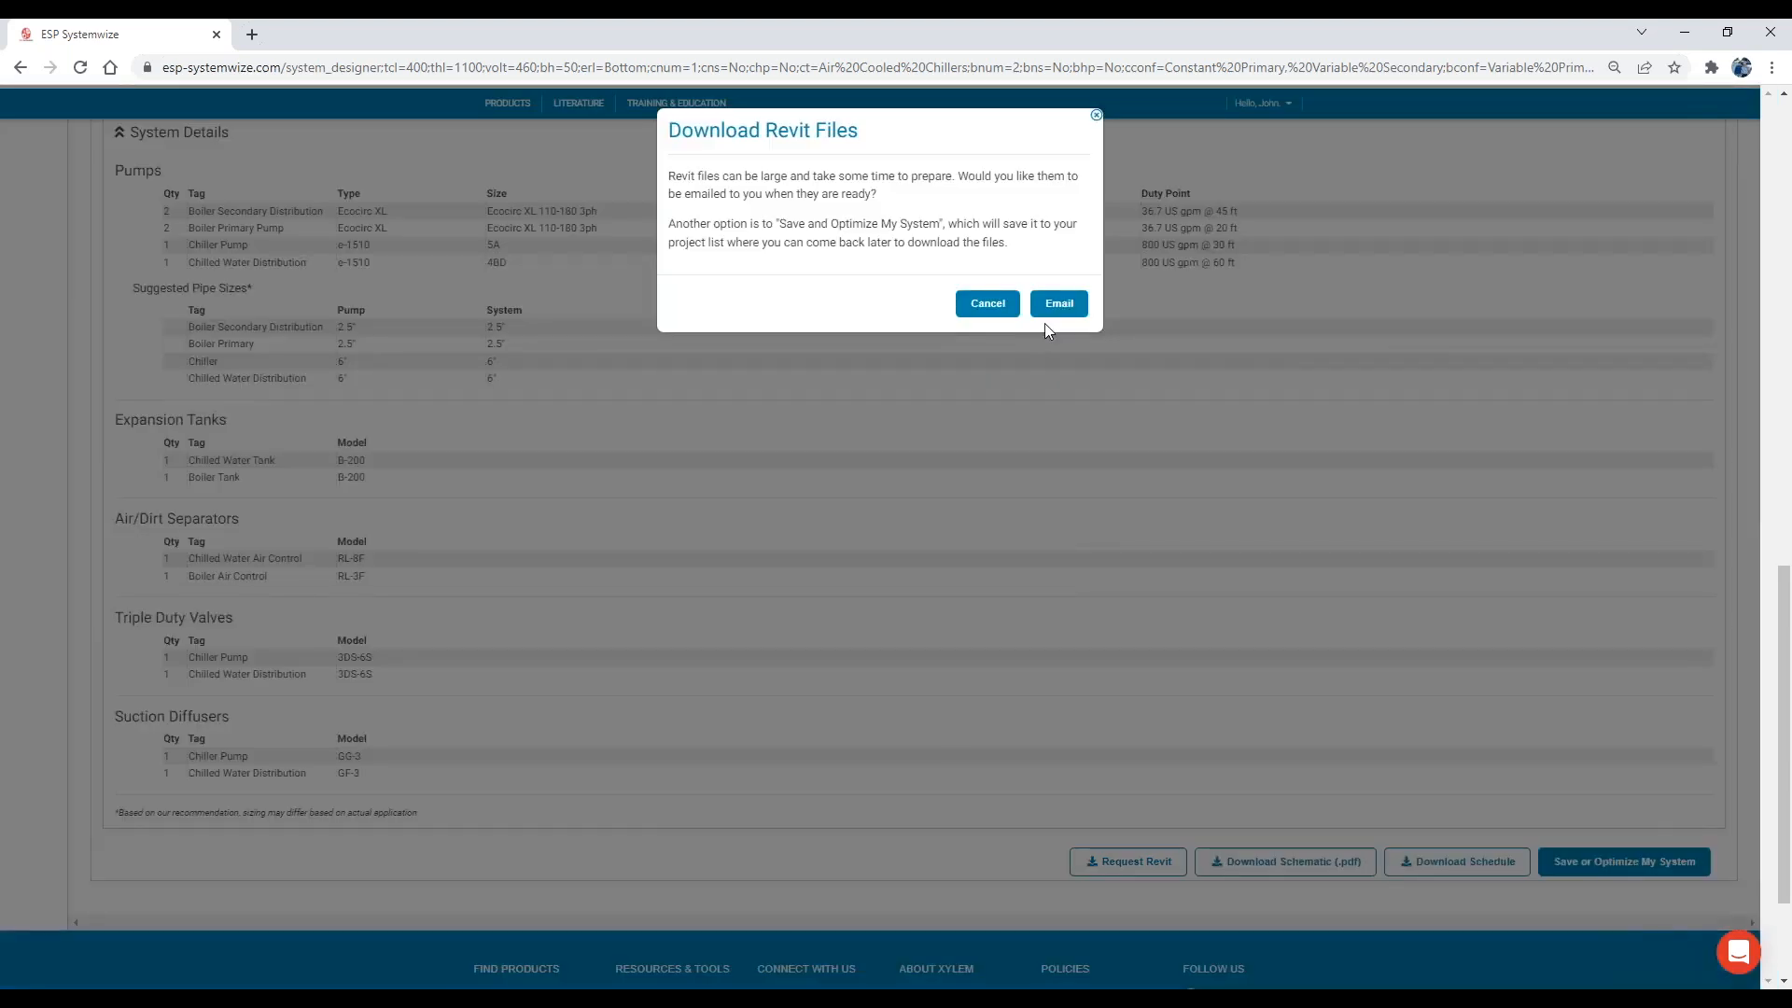
{"action": "left_click", "coordinate": [1035, 317]}
{"action": "left_click", "coordinate": [988, 305]}
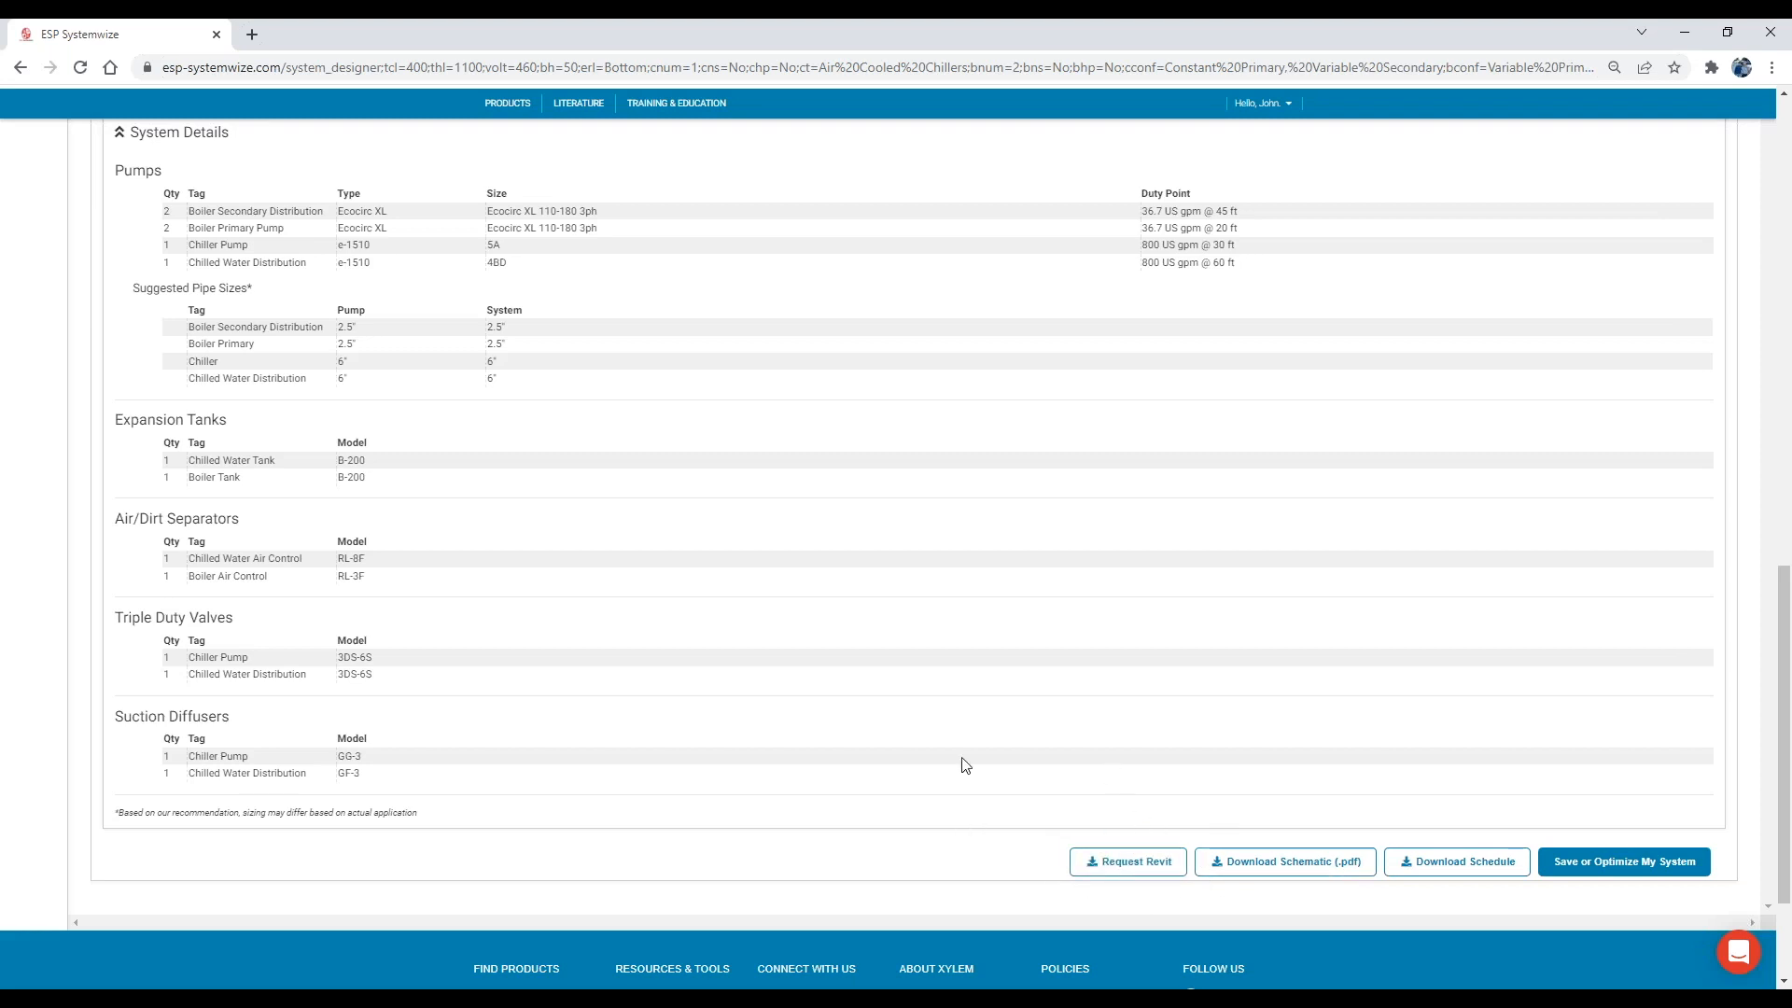
{"action": "scroll", "coordinate": [966, 766], "scroll_direction": "up", "scroll_amount": 1}
{"action": "scroll", "coordinate": [903, 772], "scroll_direction": "down", "scroll_amount": 1}
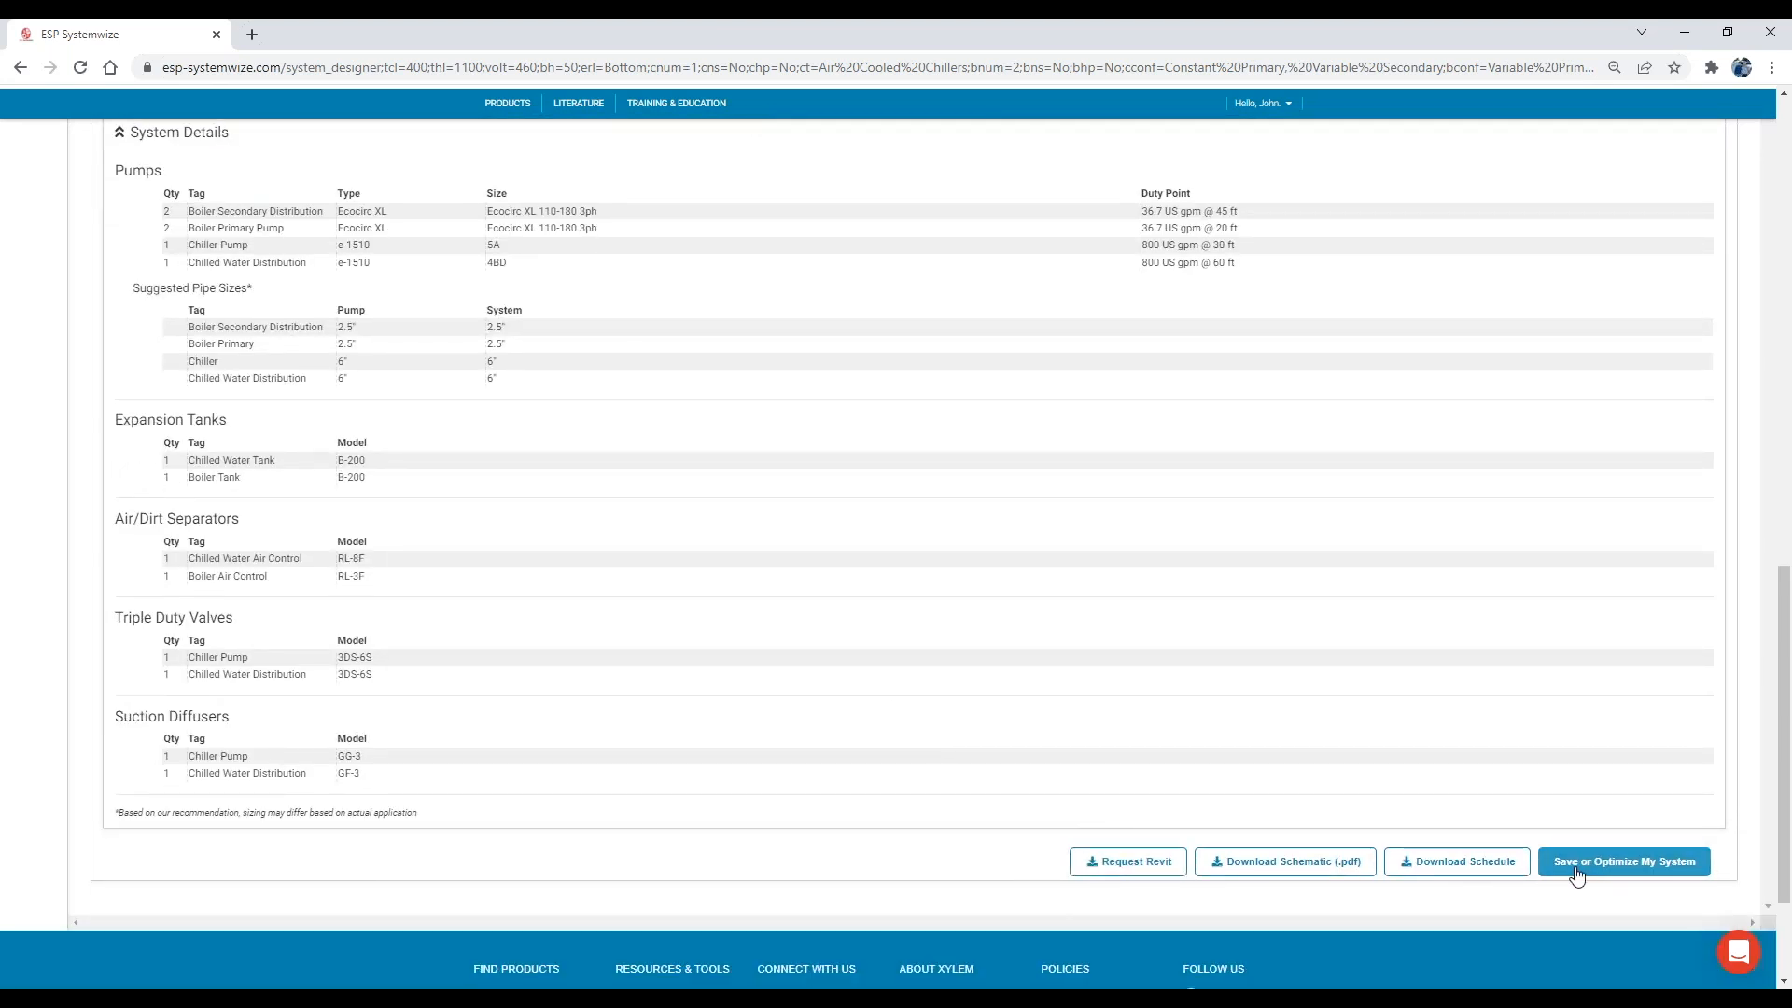
Start saving the system design with the project name "Live Demo" and request Optimize My System.
{"action": "left_click", "coordinate": [1619, 878]}
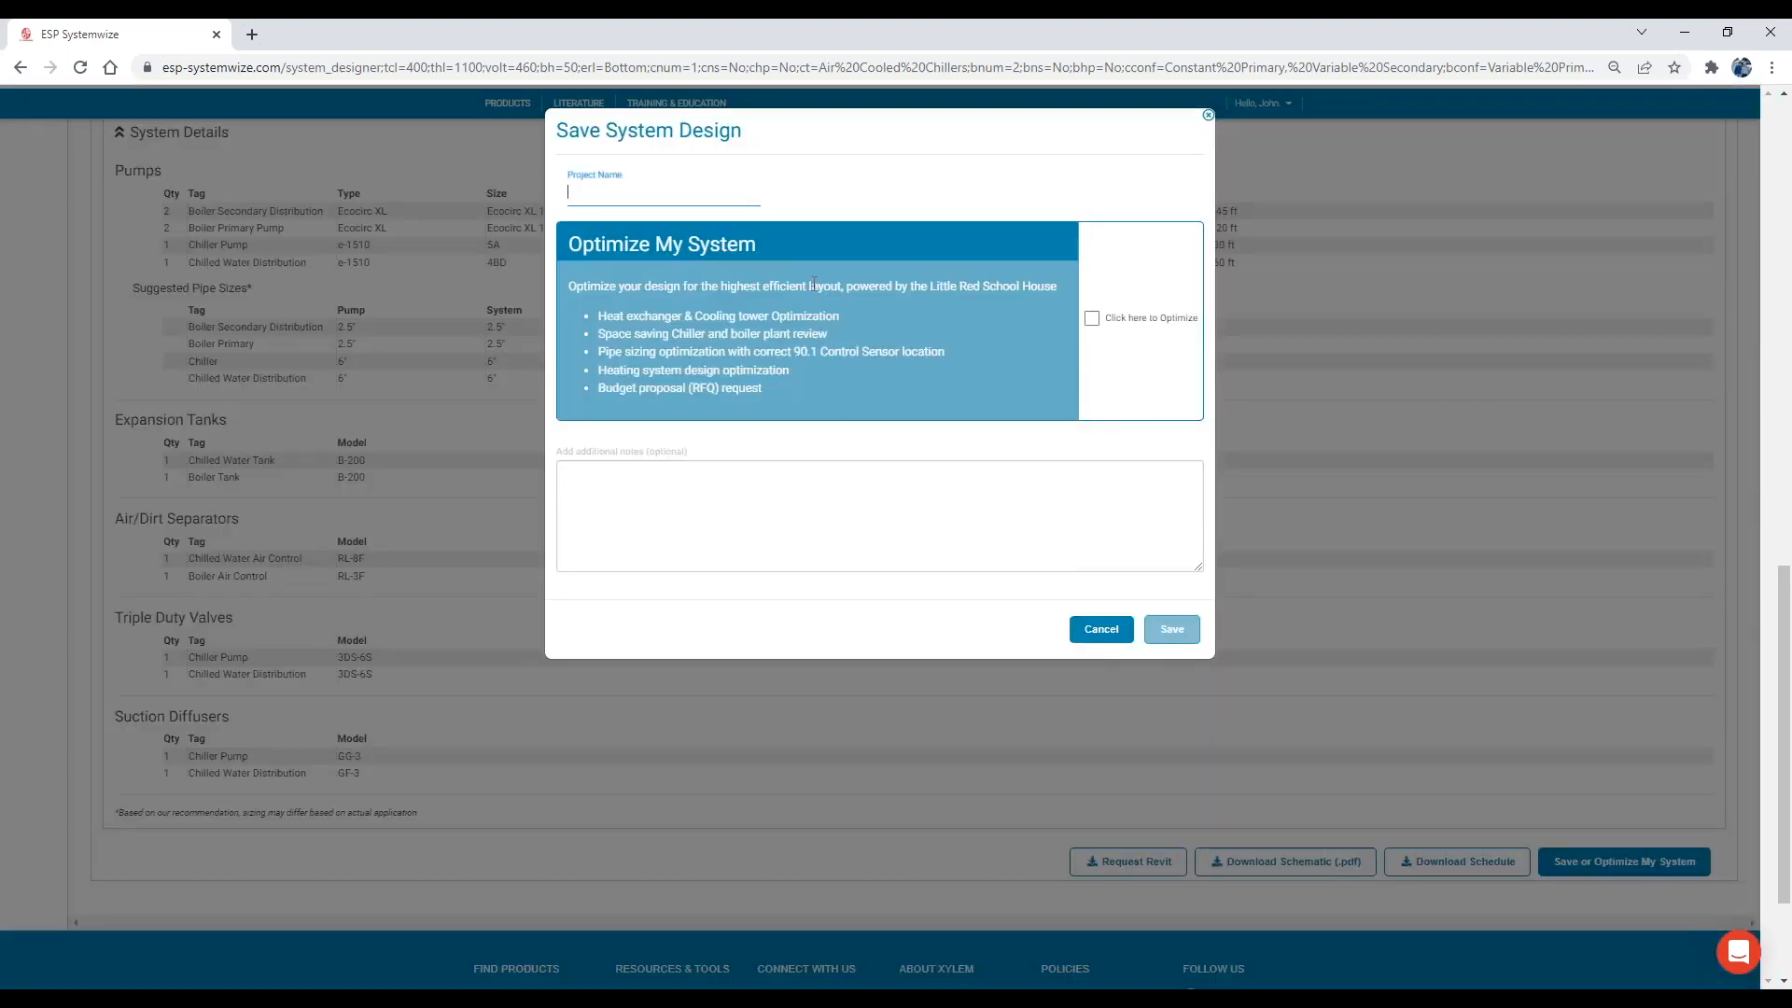
{"action": "type", "text": "Live Demo"}
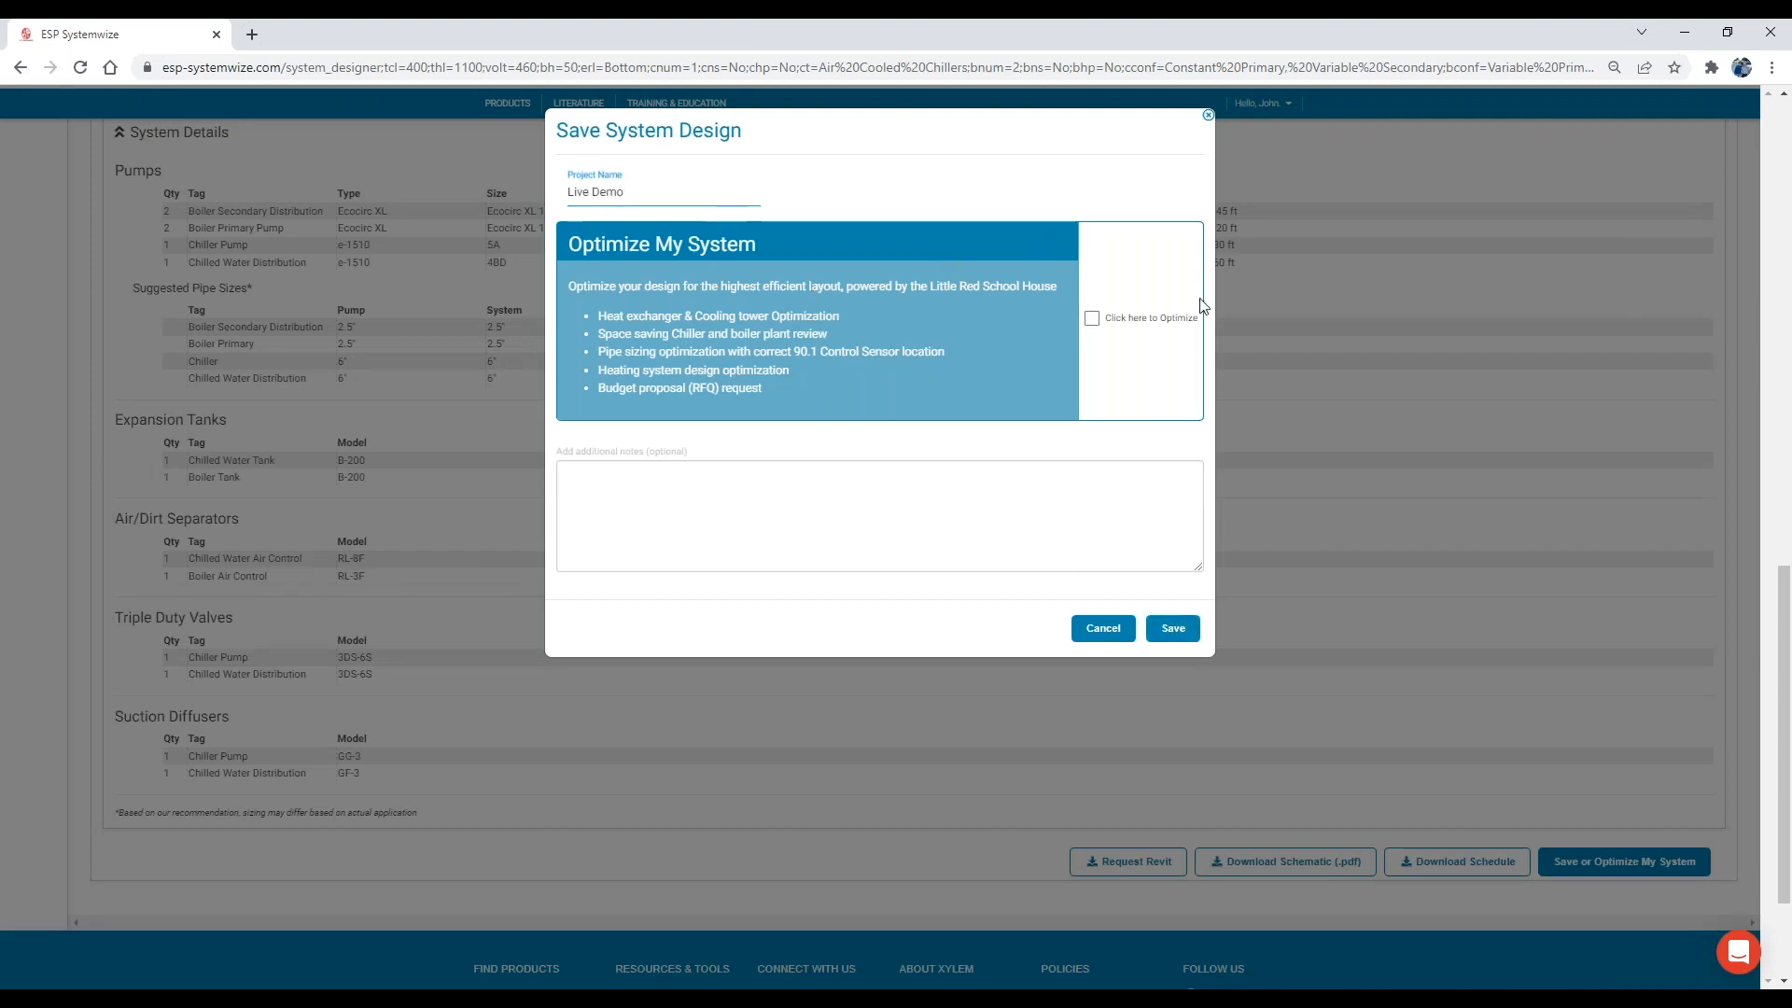
{"action": "left_click", "coordinate": [1092, 318]}
Add the note "Please help me configure my piping." and save the system design.
{"action": "left_click", "coordinate": [835, 505]}
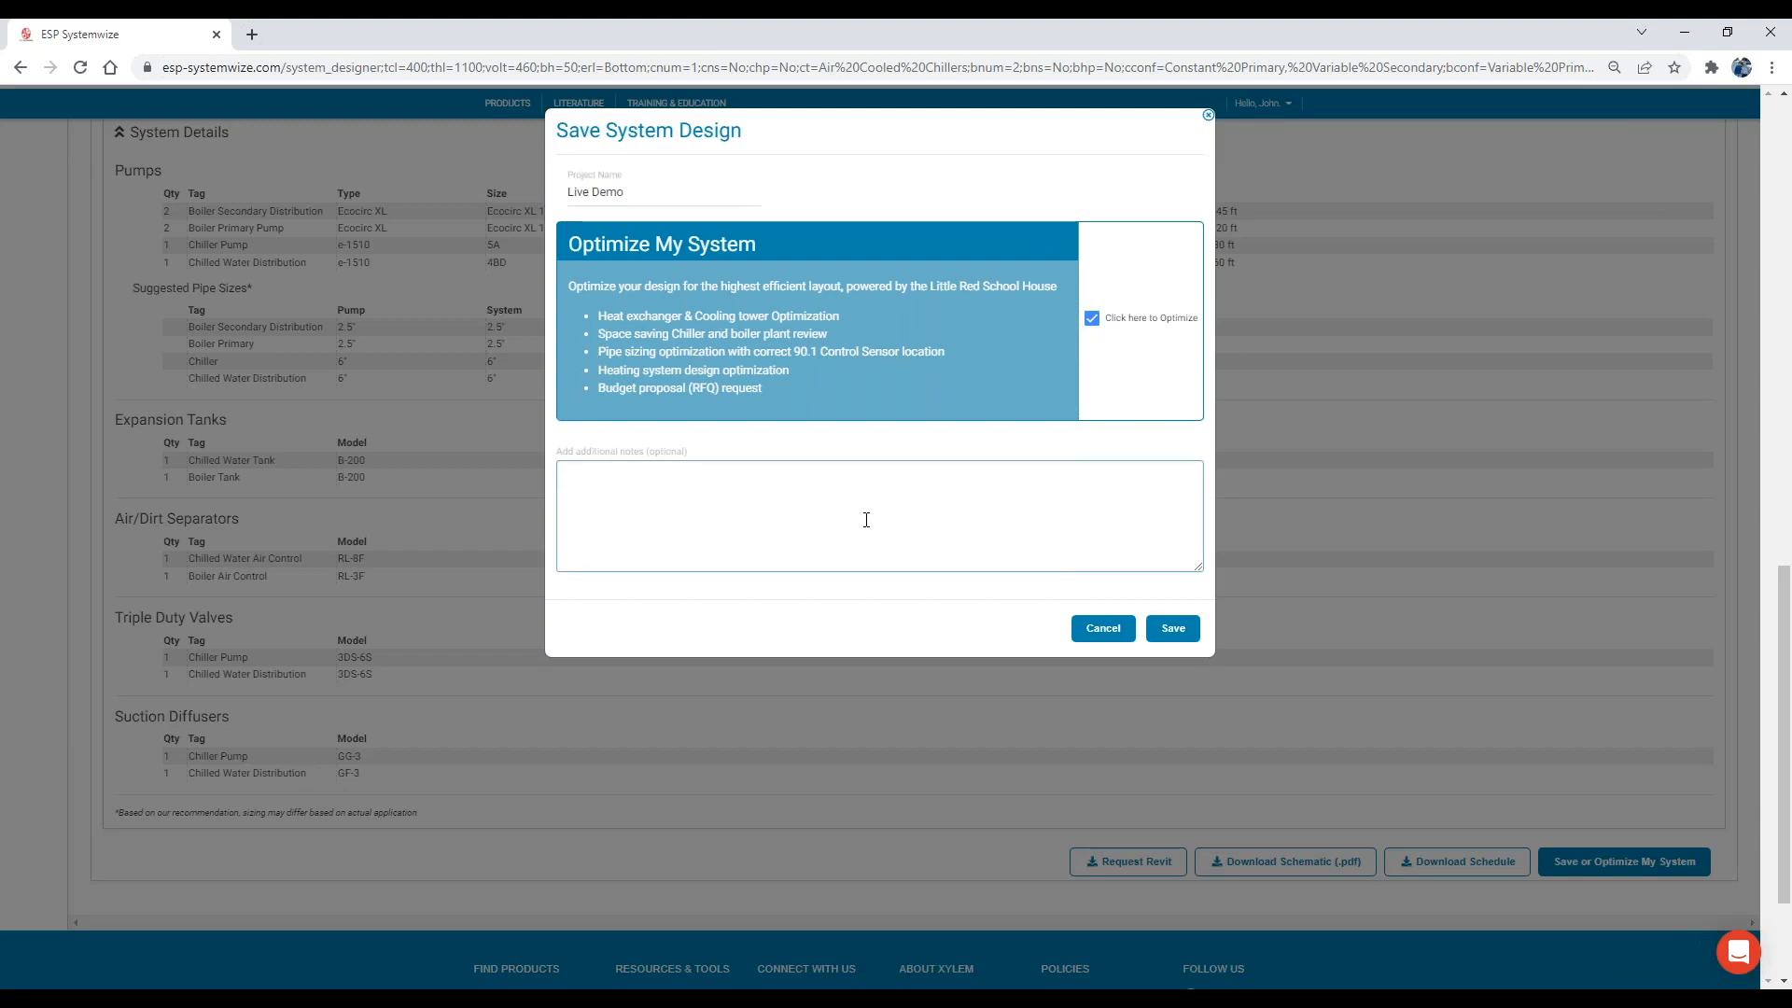
{"action": "type", "text": "Please help me configure my piping."}
{"action": "left_click", "coordinate": [1167, 629]}
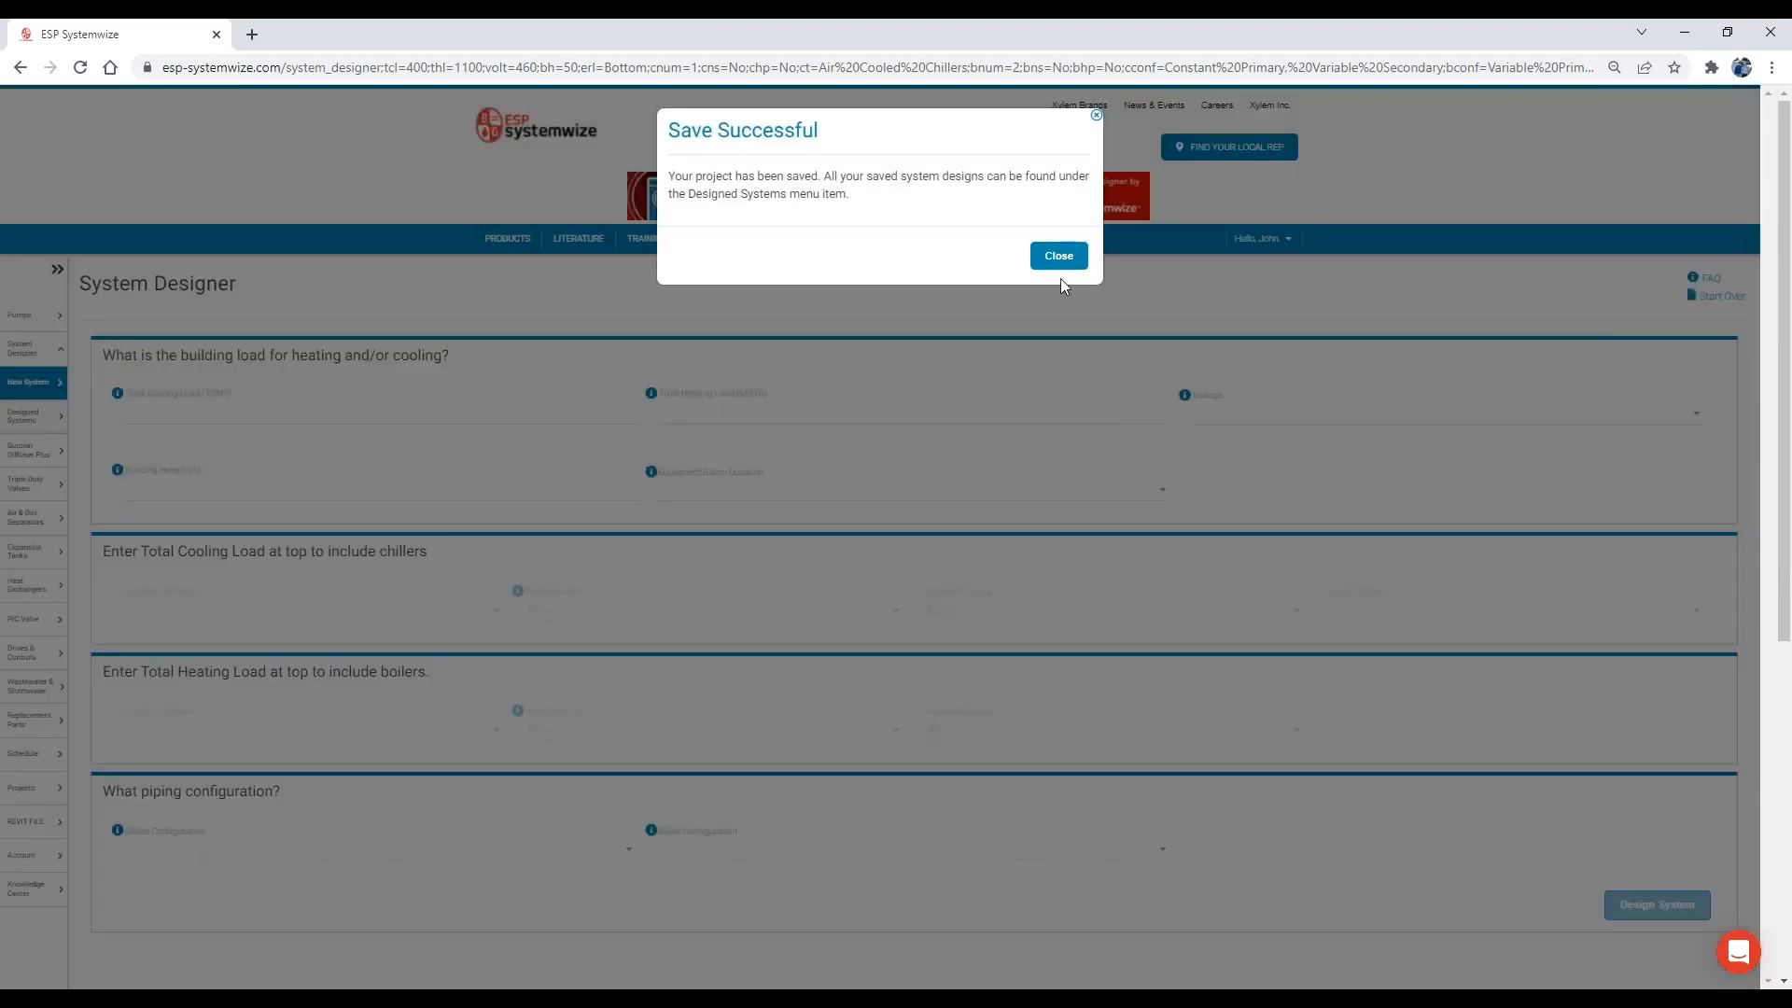
{"action": "left_click", "coordinate": [1058, 259]}
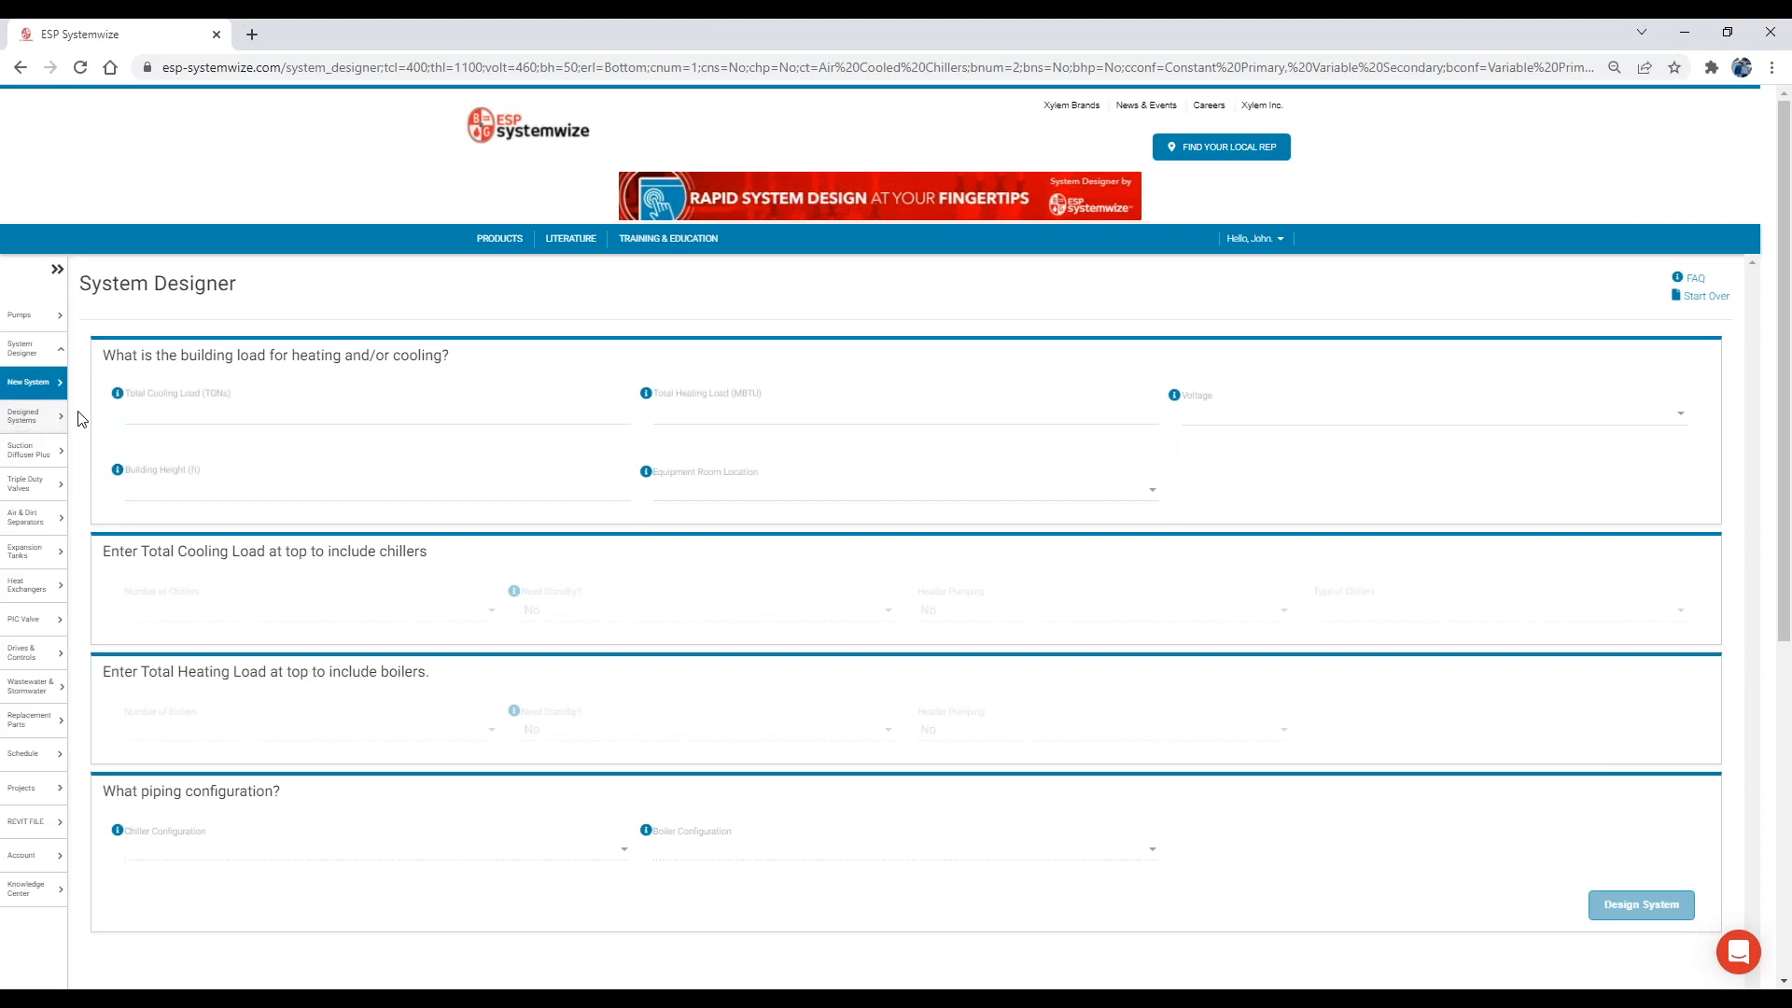
Open the list of designed systems and look over the saved projects.
{"action": "left_click", "coordinate": [28, 415]}
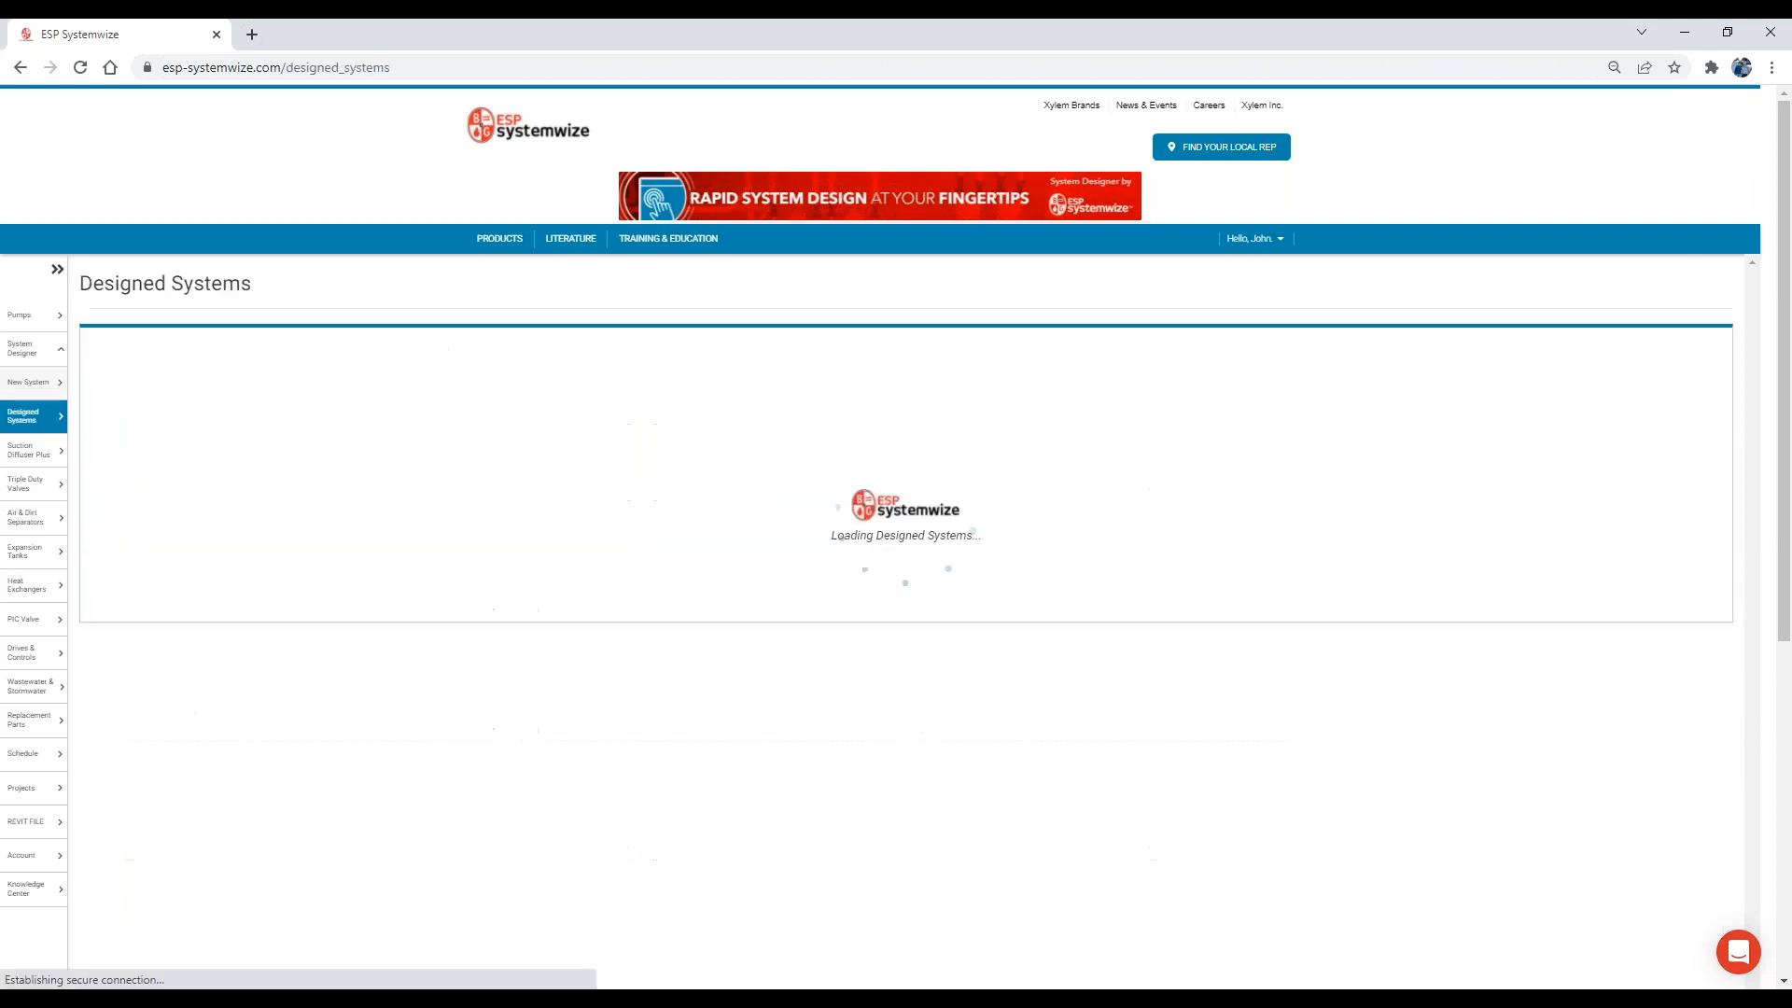
{"action": "scroll", "coordinate": [351, 465], "scroll_direction": "down", "scroll_amount": 1}
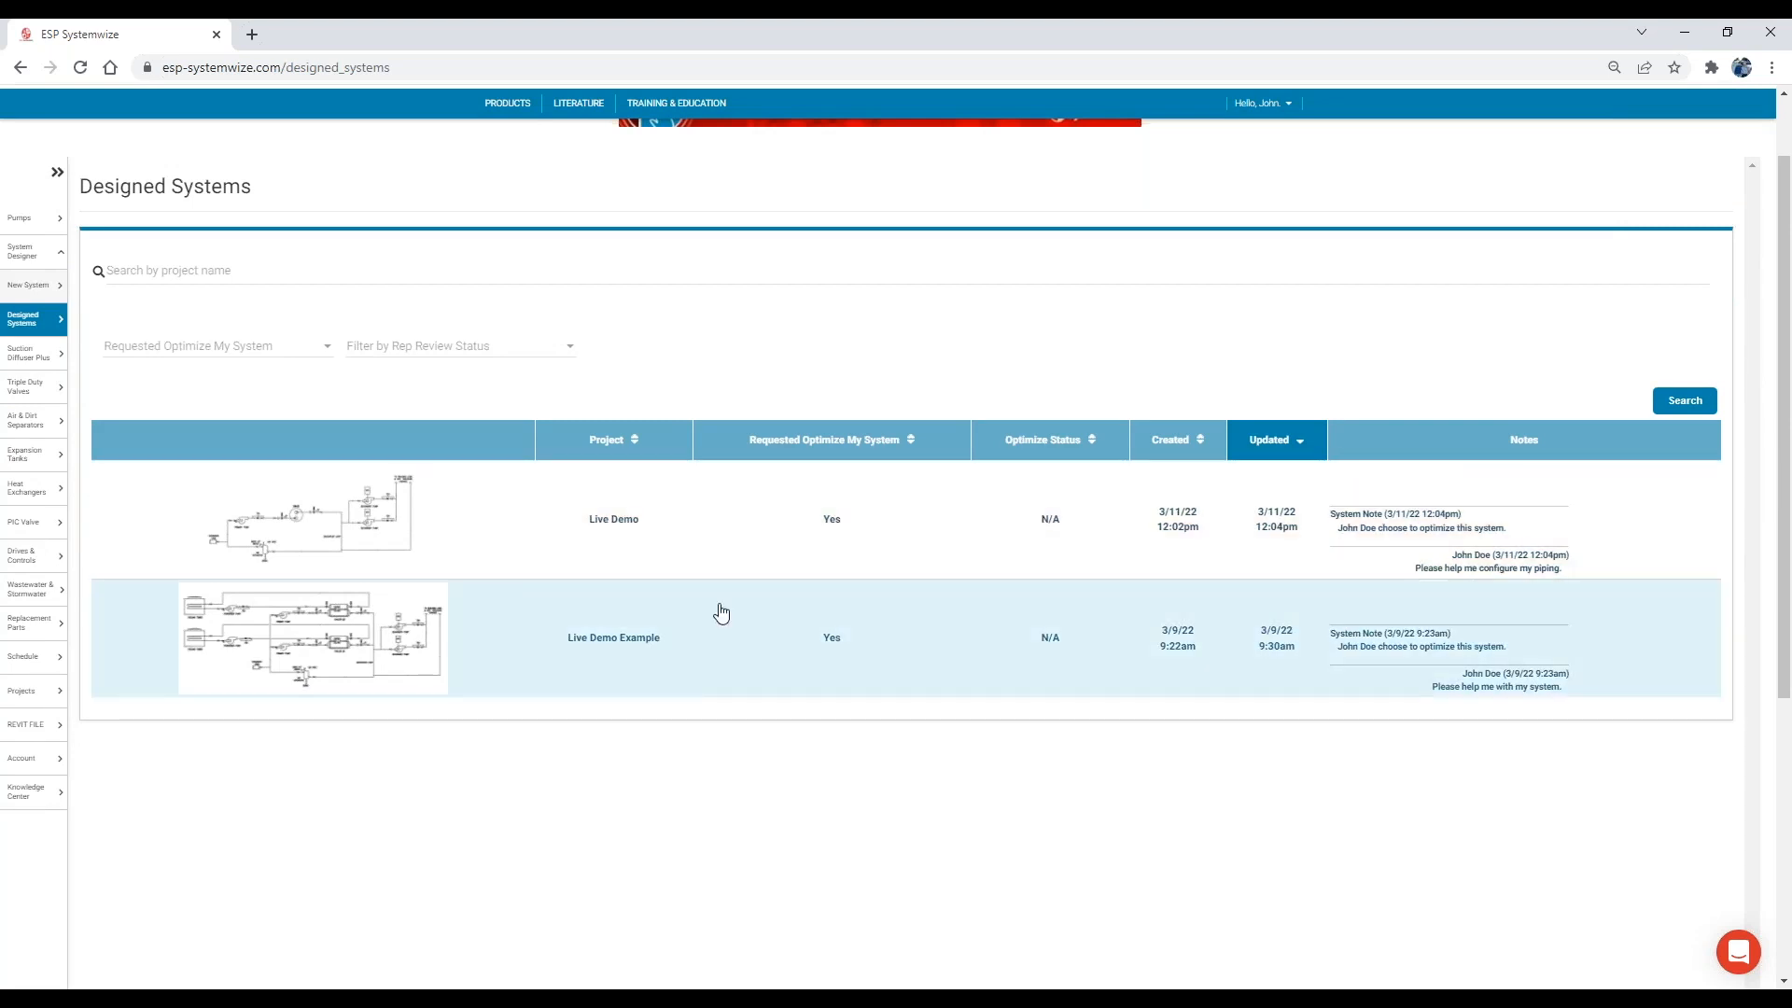
{"action": "scroll", "coordinate": [663, 680], "scroll_direction": "down", "scroll_amount": 1}
{"action": "scroll", "coordinate": [680, 671], "scroll_direction": "up", "scroll_amount": 1}
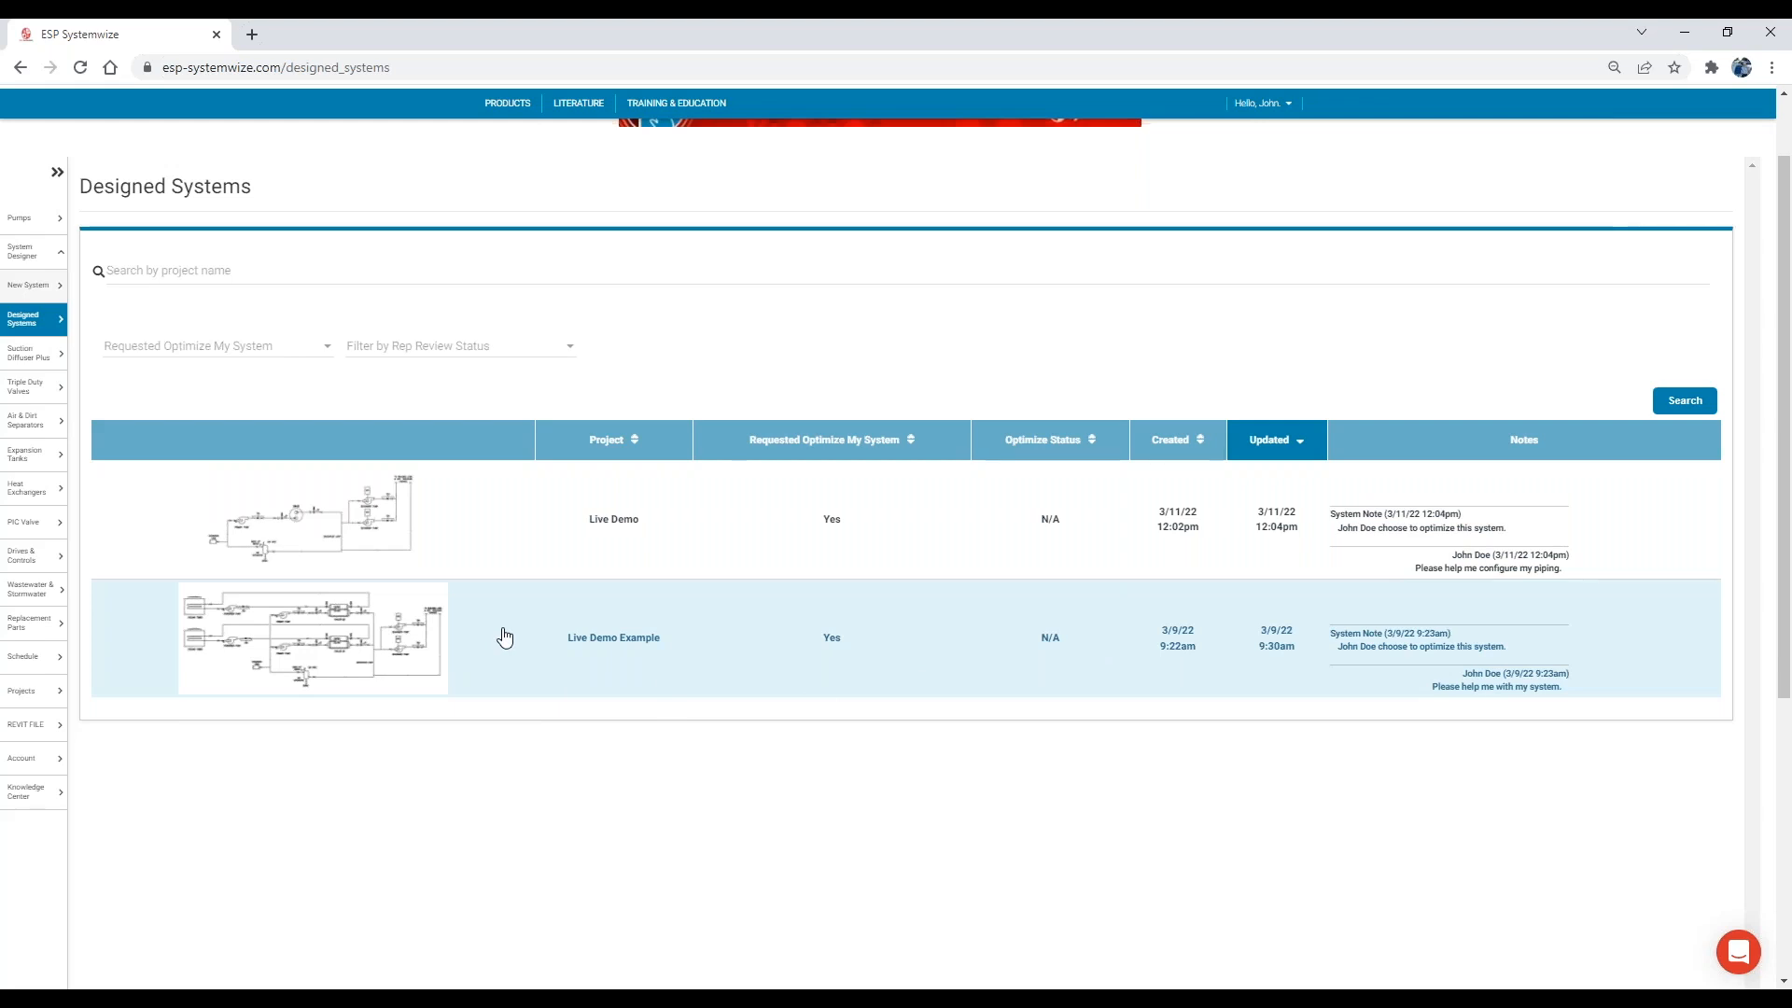
Open the Live Demo project and review its system details with the boiler and chiller schematics.
{"action": "left_click", "coordinate": [552, 521]}
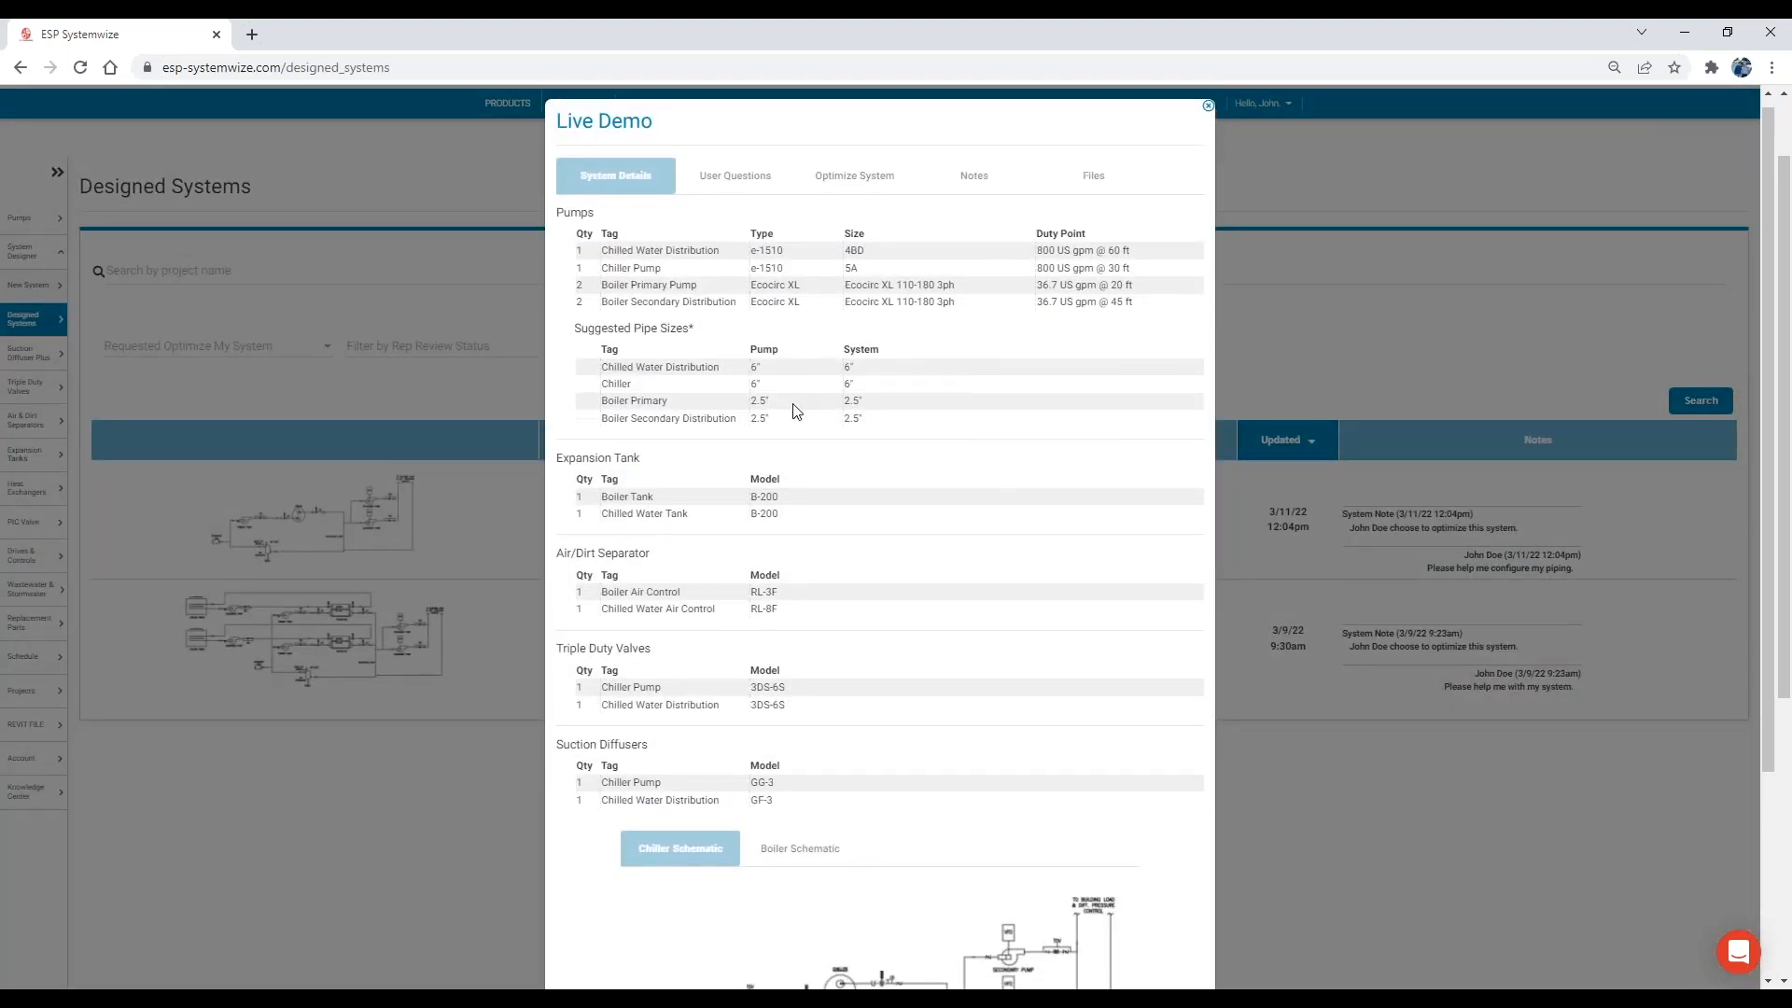
{"action": "scroll", "coordinate": [833, 485], "scroll_direction": "down", "scroll_amount": 3}
{"action": "left_click", "coordinate": [812, 578]}
{"action": "left_click", "coordinate": [709, 579]}
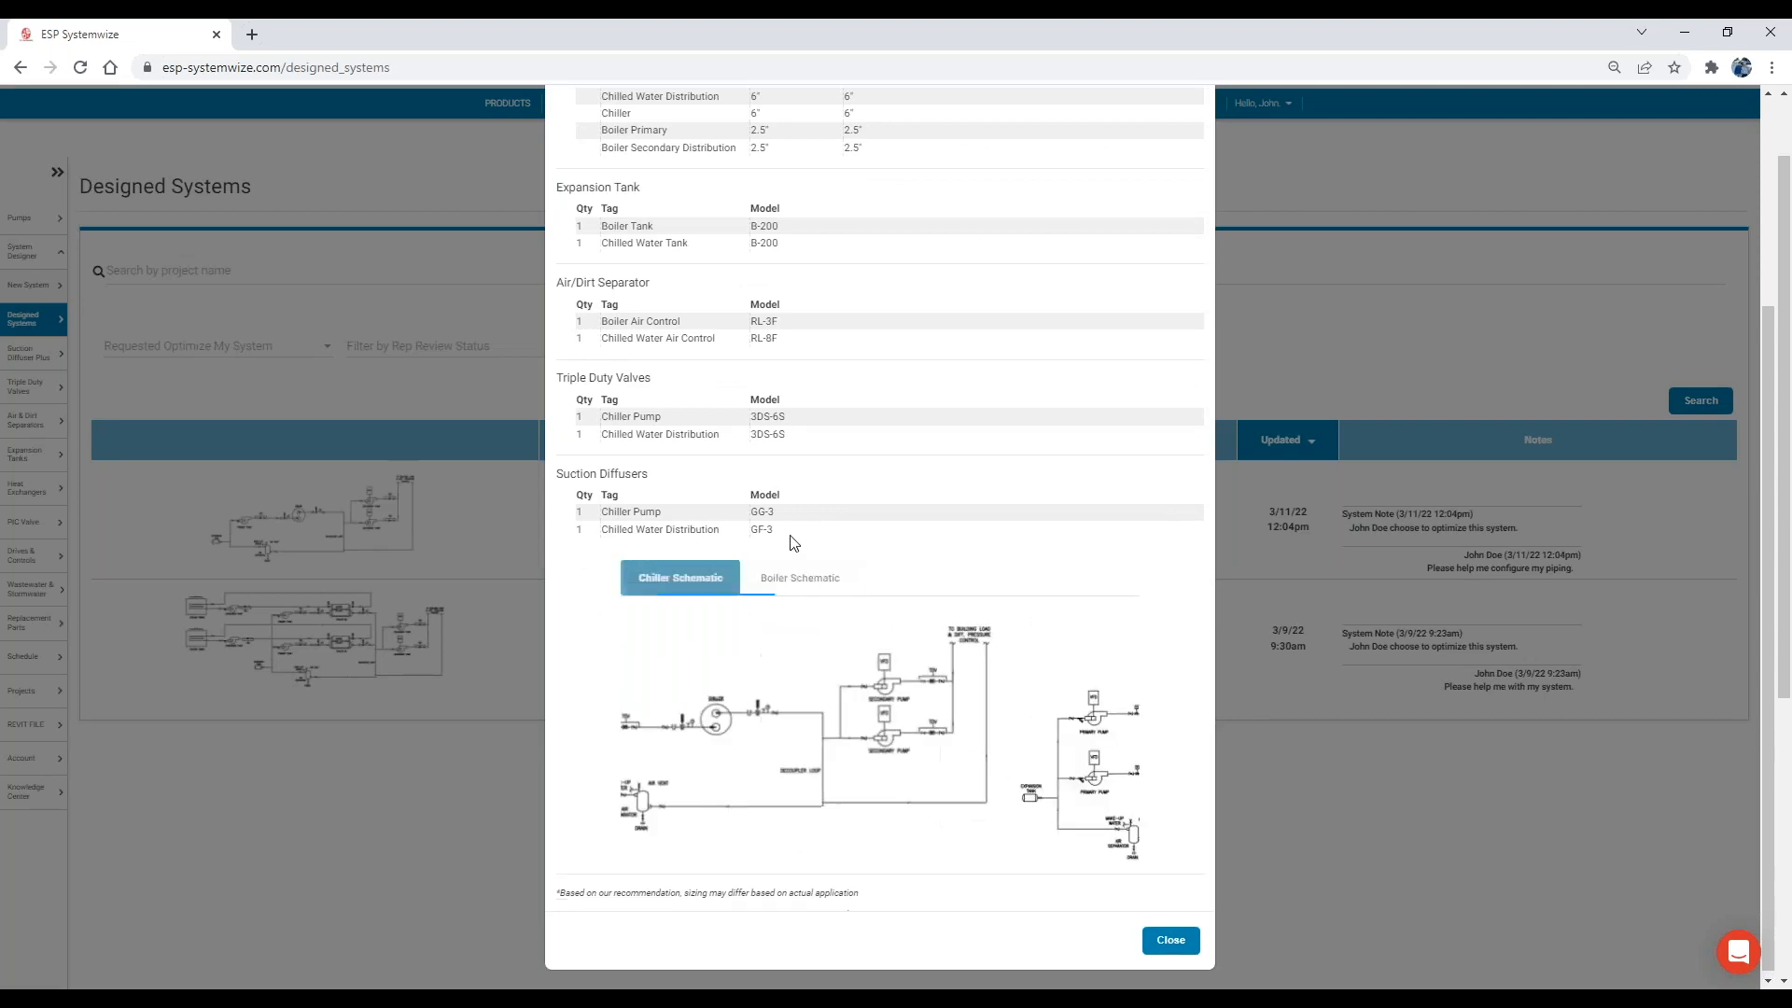
{"action": "scroll", "coordinate": [800, 392], "scroll_direction": "up", "scroll_amount": 5}
Review the Live Demo project's user questions, optimization request, notes and downloadable files, and close the project.
{"action": "left_click", "coordinate": [747, 187]}
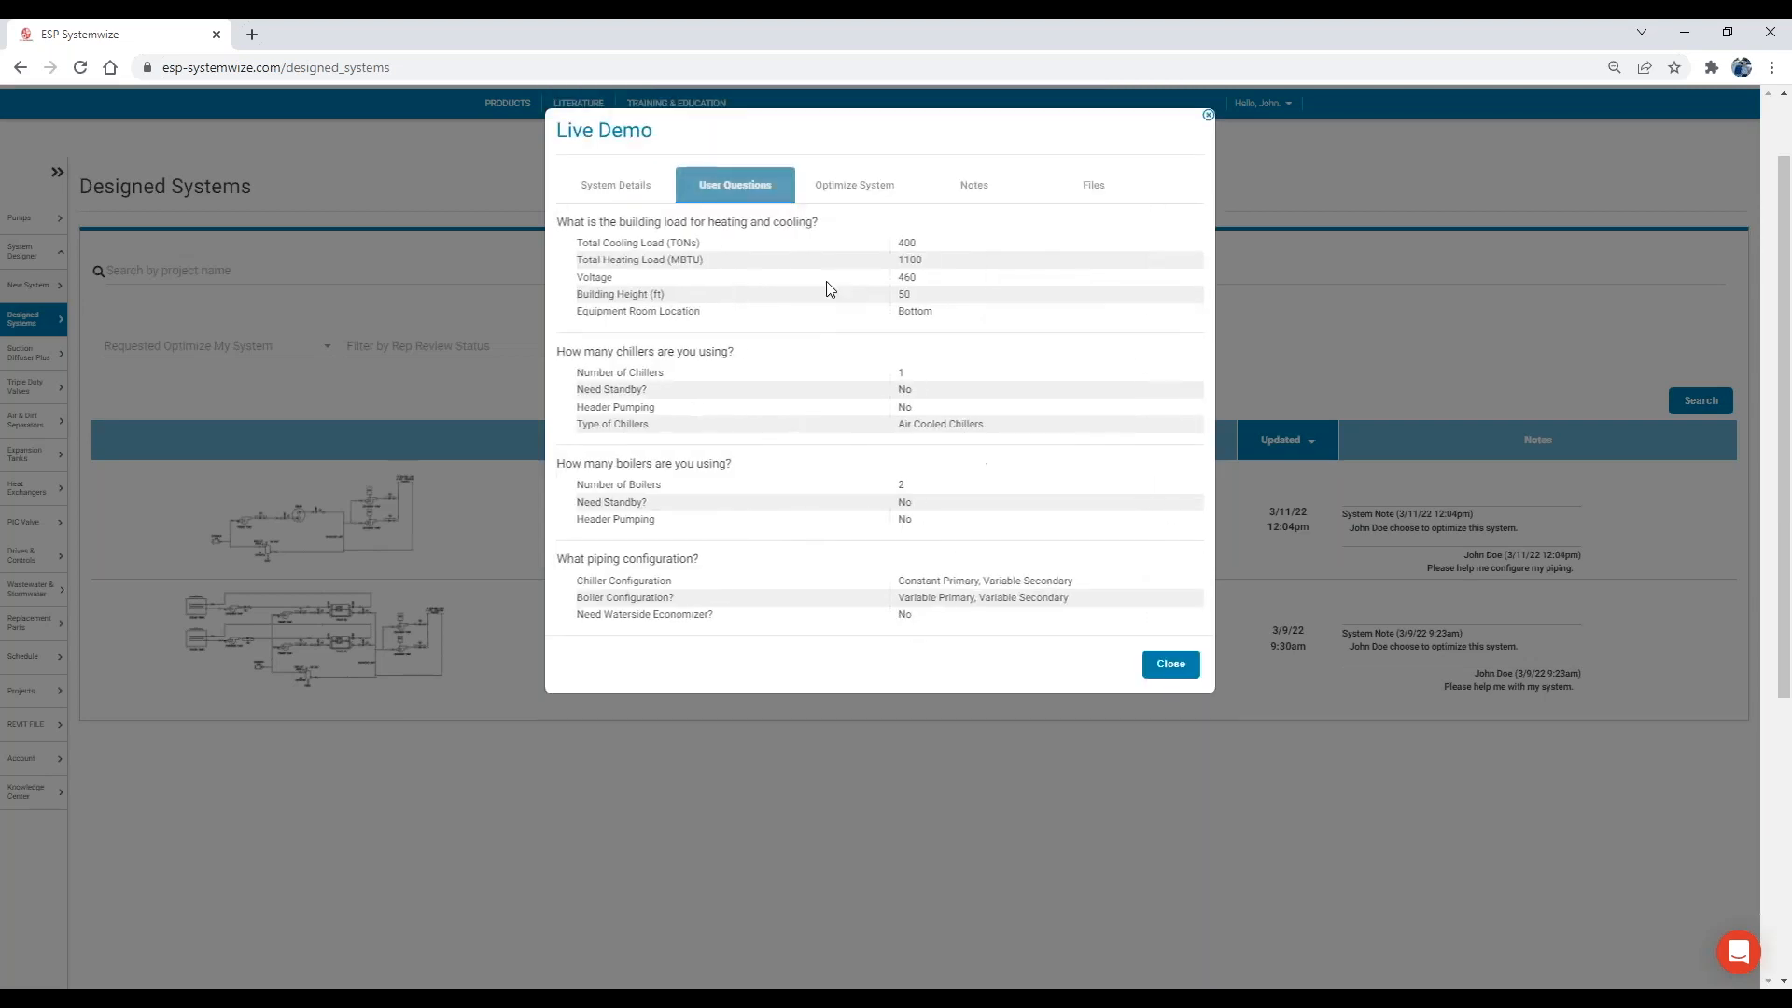
{"action": "left_click", "coordinate": [849, 182]}
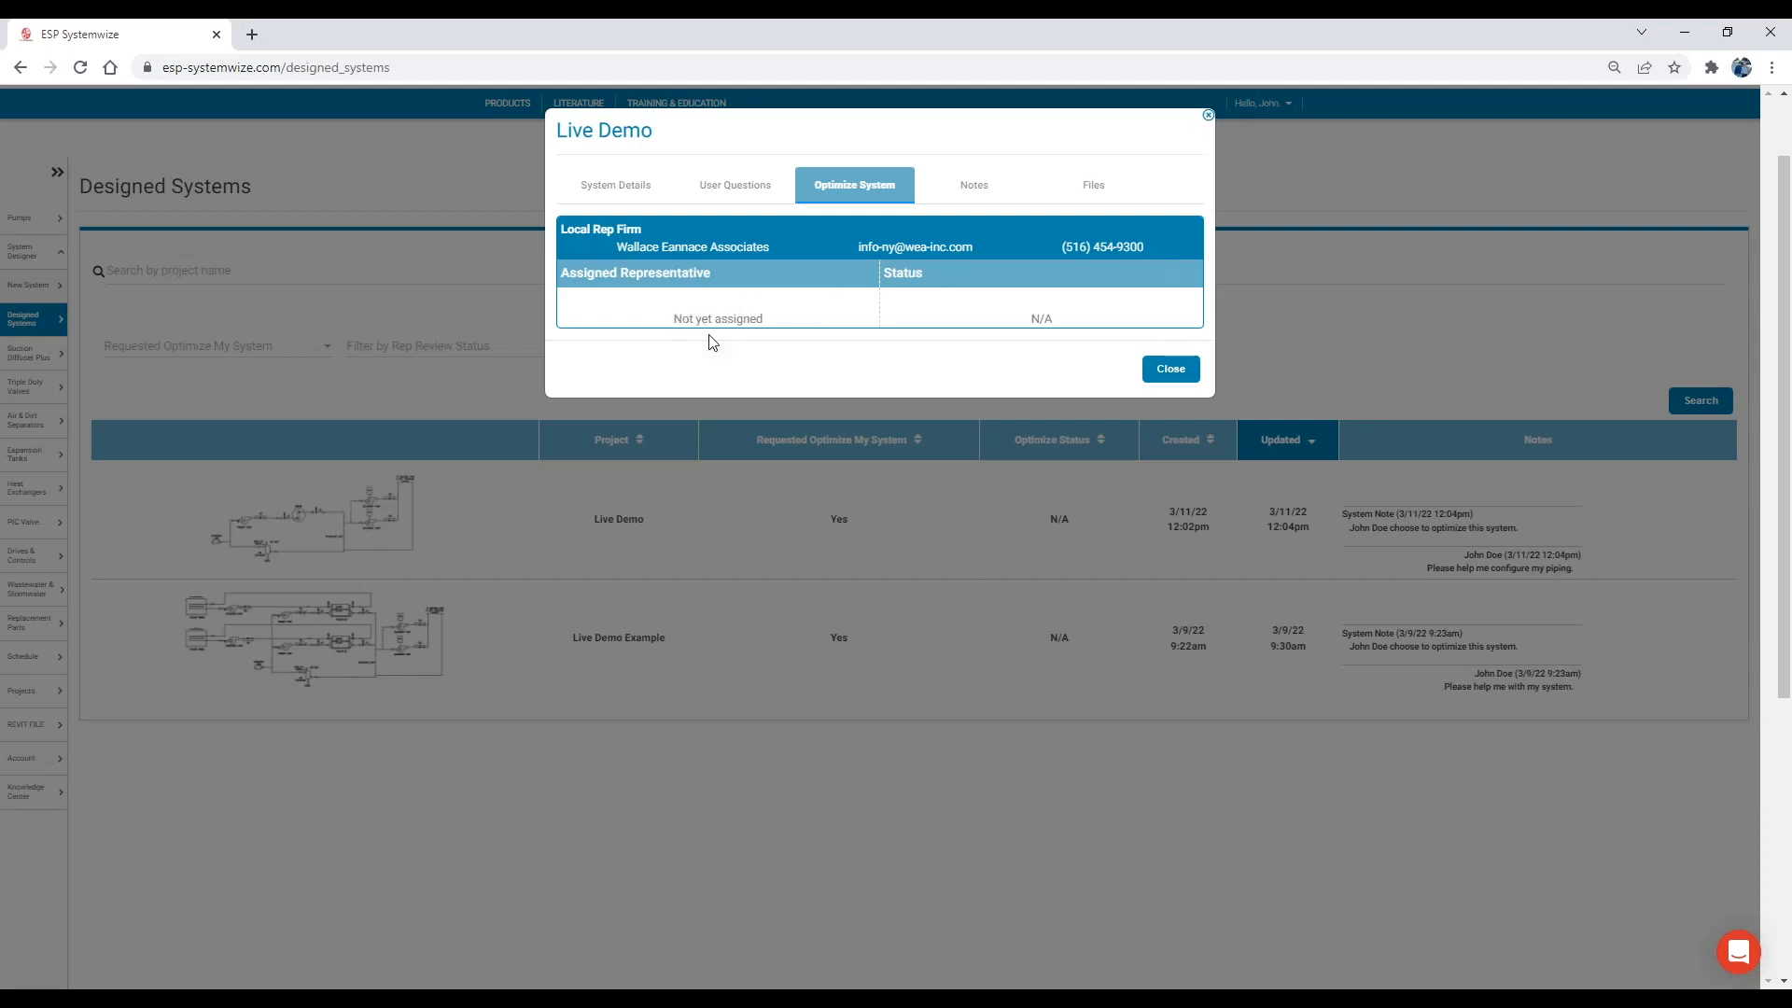
{"action": "left_click", "coordinate": [953, 180]}
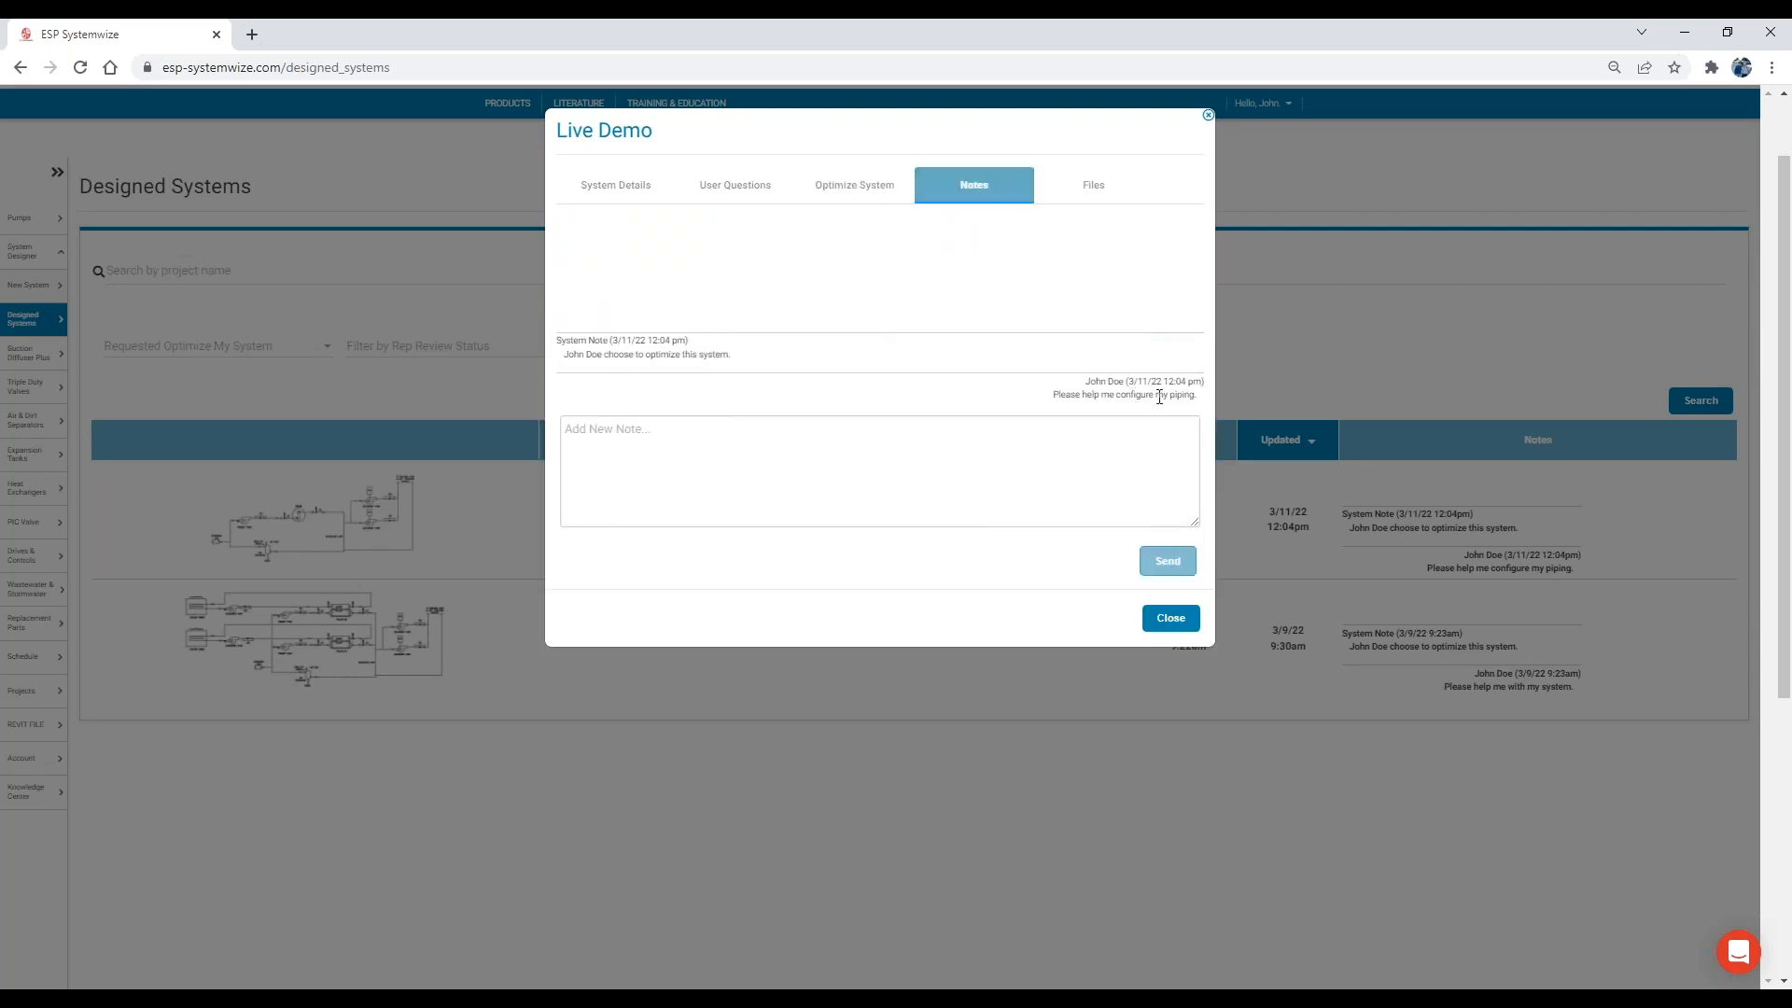
{"action": "left_click_drag", "start_coordinate": [1201, 406], "coordinate": [1050, 392]}
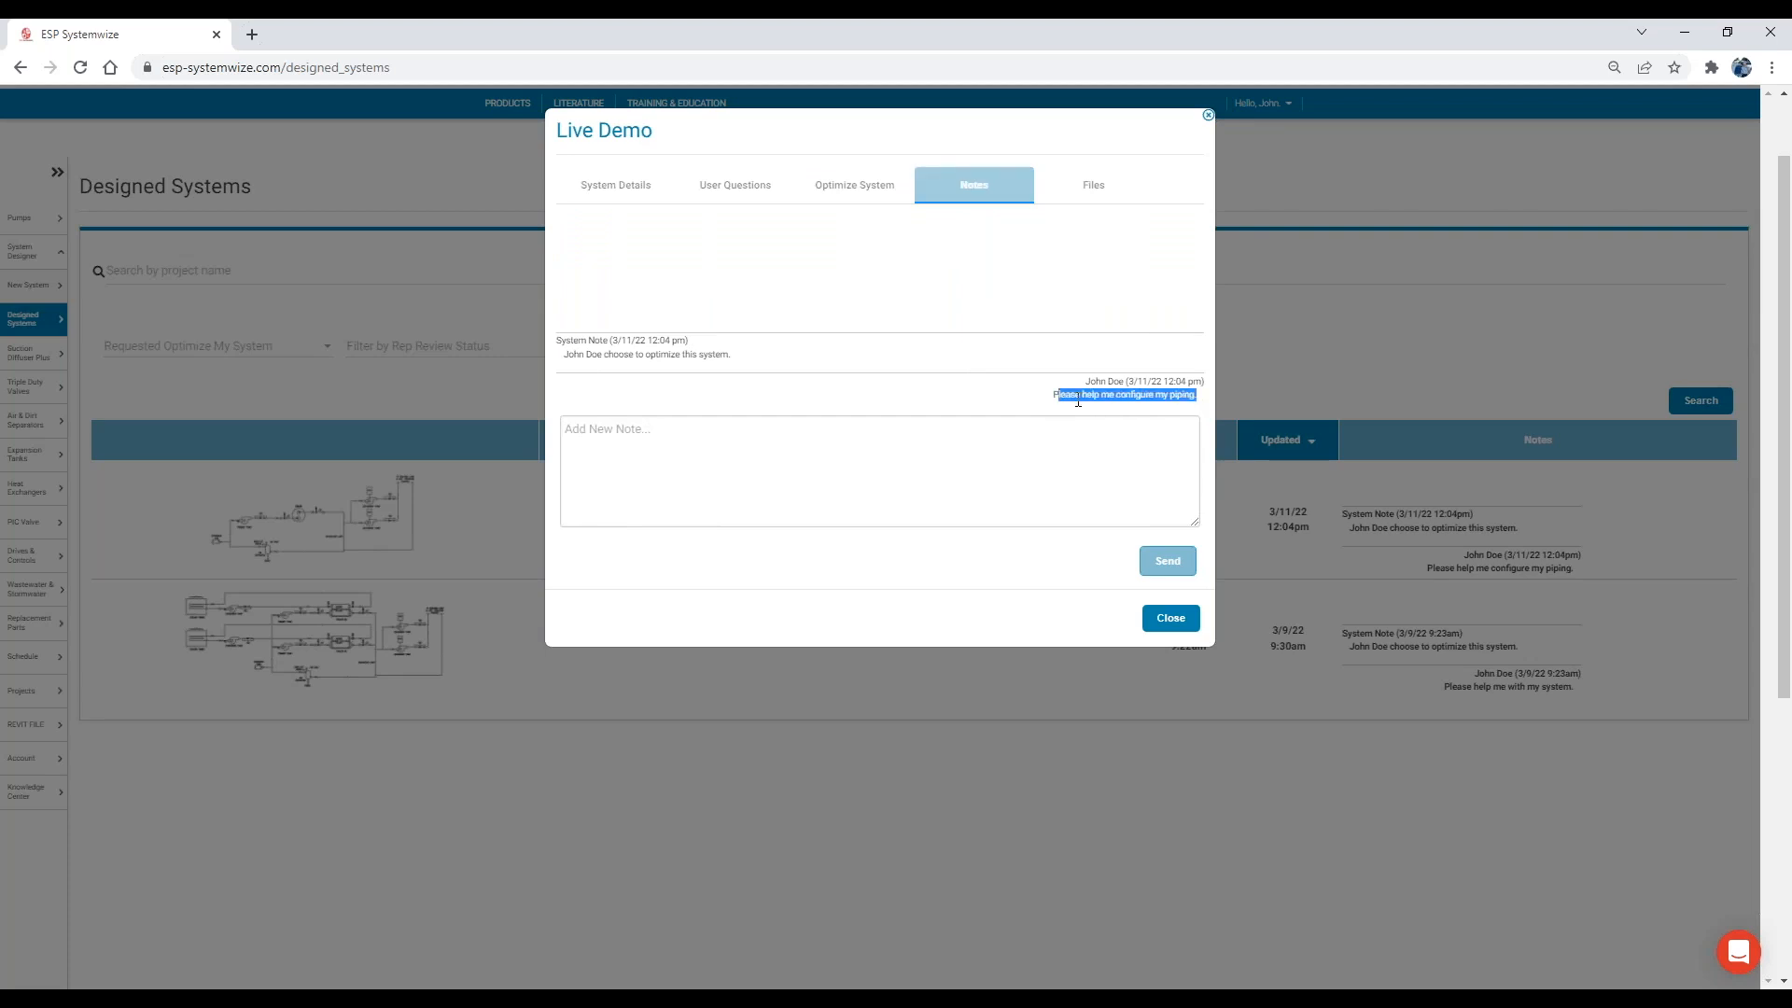
{"action": "left_click", "coordinate": [1068, 396]}
{"action": "left_click", "coordinate": [1089, 185]}
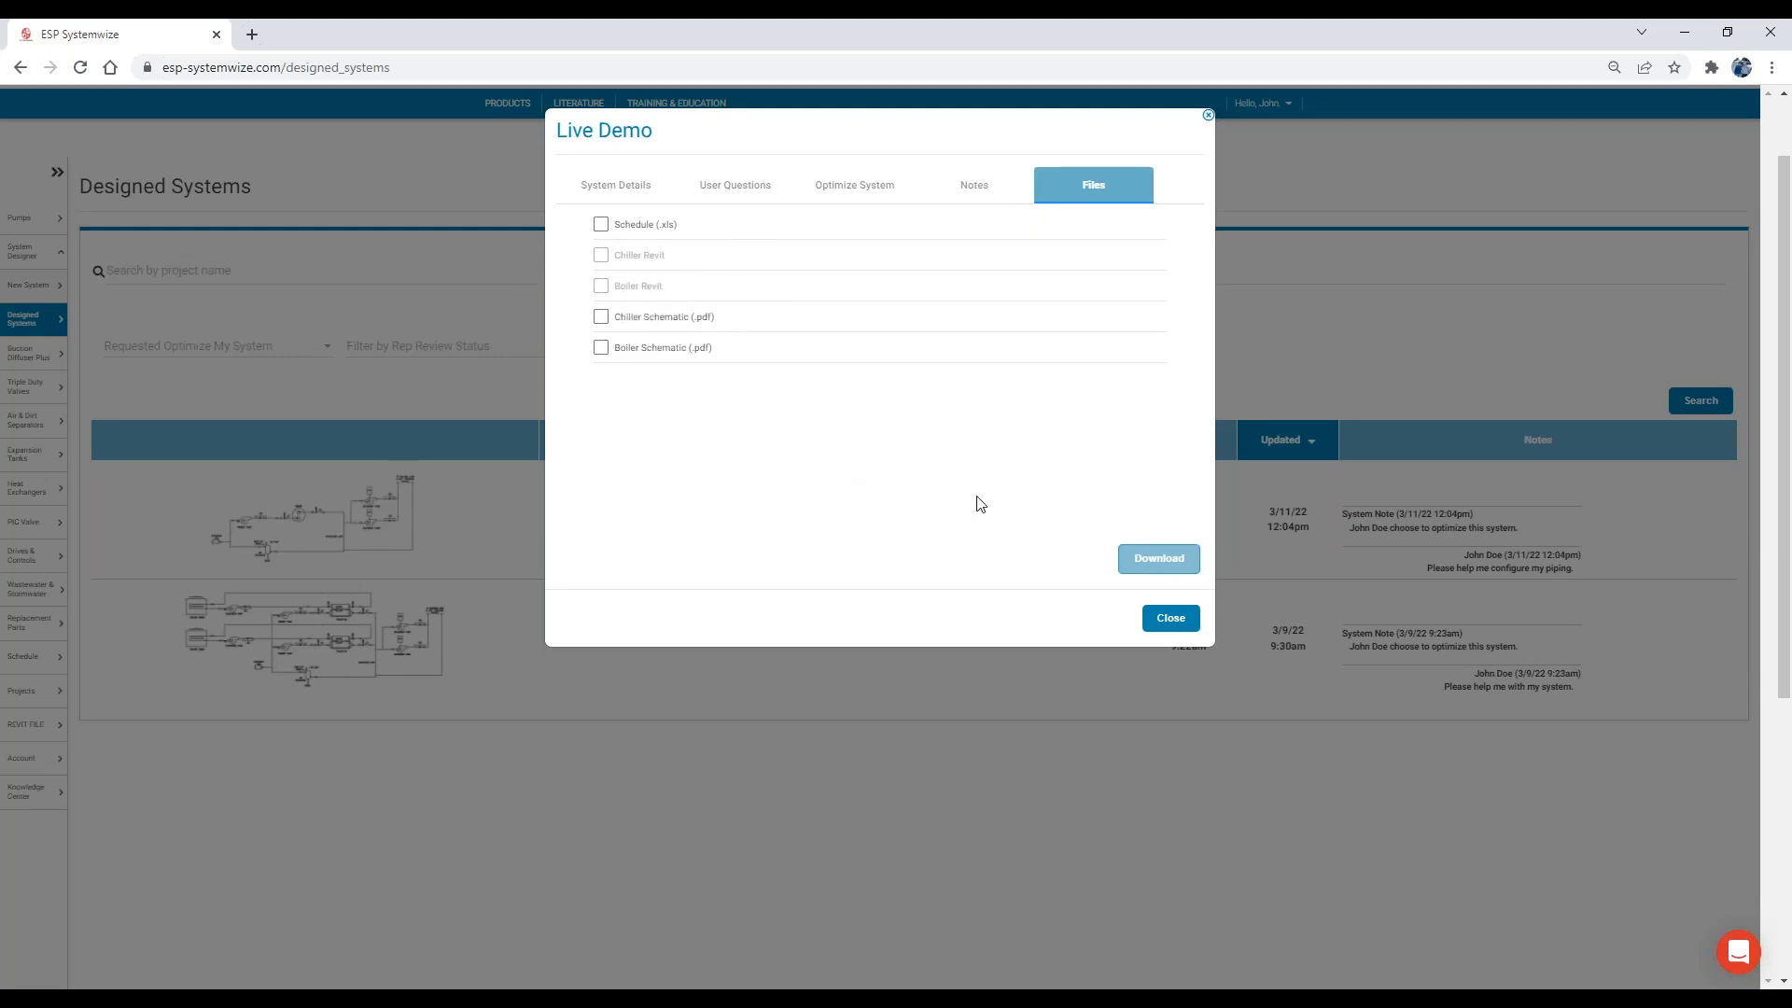
{"action": "left_click", "coordinate": [1168, 628]}
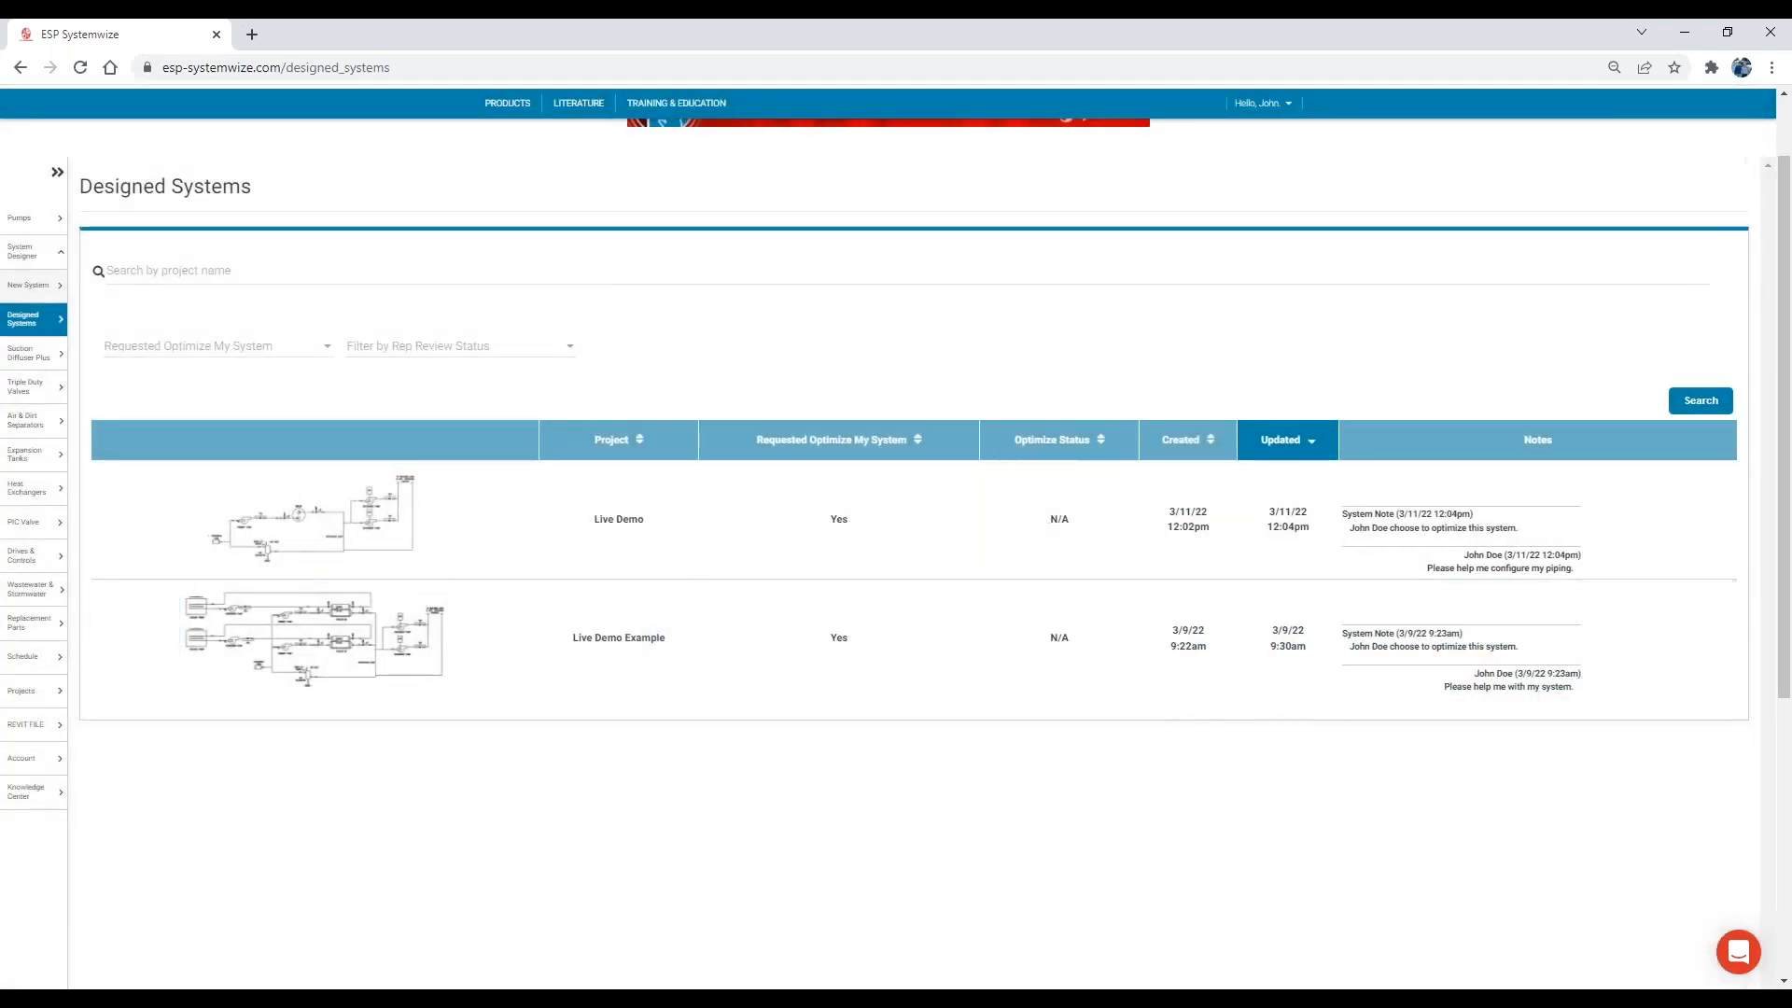
Examine the Live Demo Example project's downloadable files, try selecting Chiller Revit and Boiler Revit, and close the project without downloading.
{"action": "left_click", "coordinate": [754, 669]}
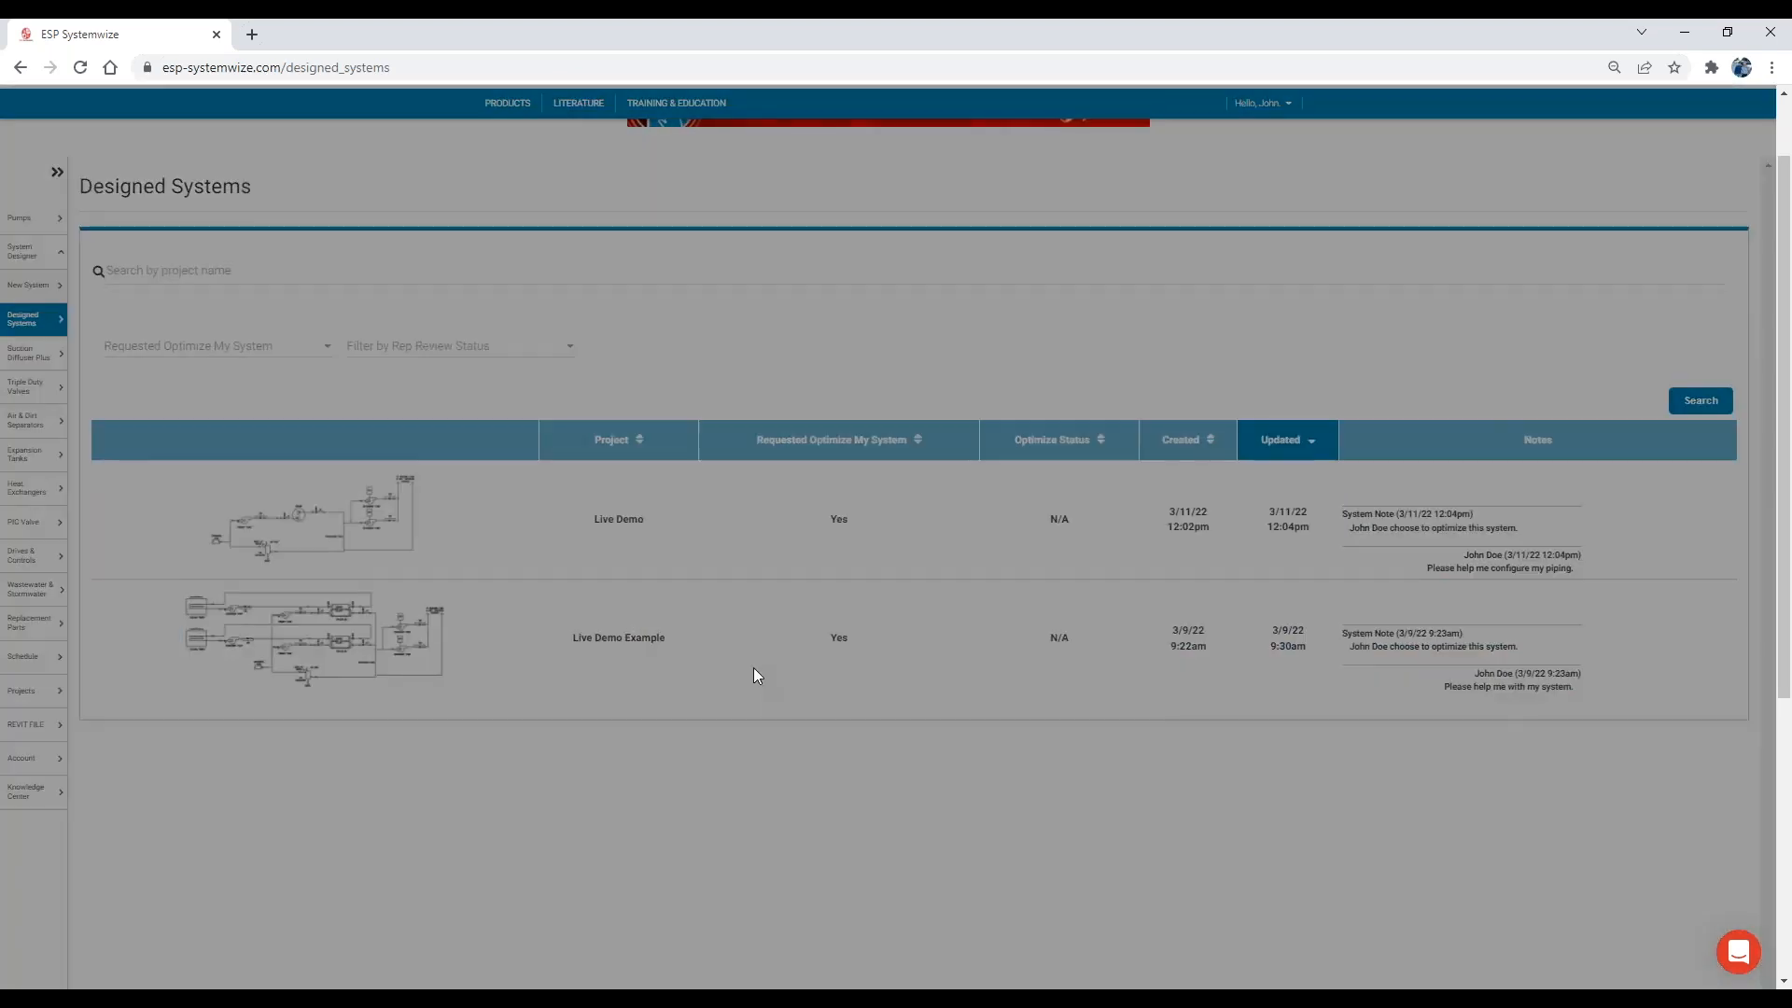
{"action": "left_click", "coordinate": [1093, 185]}
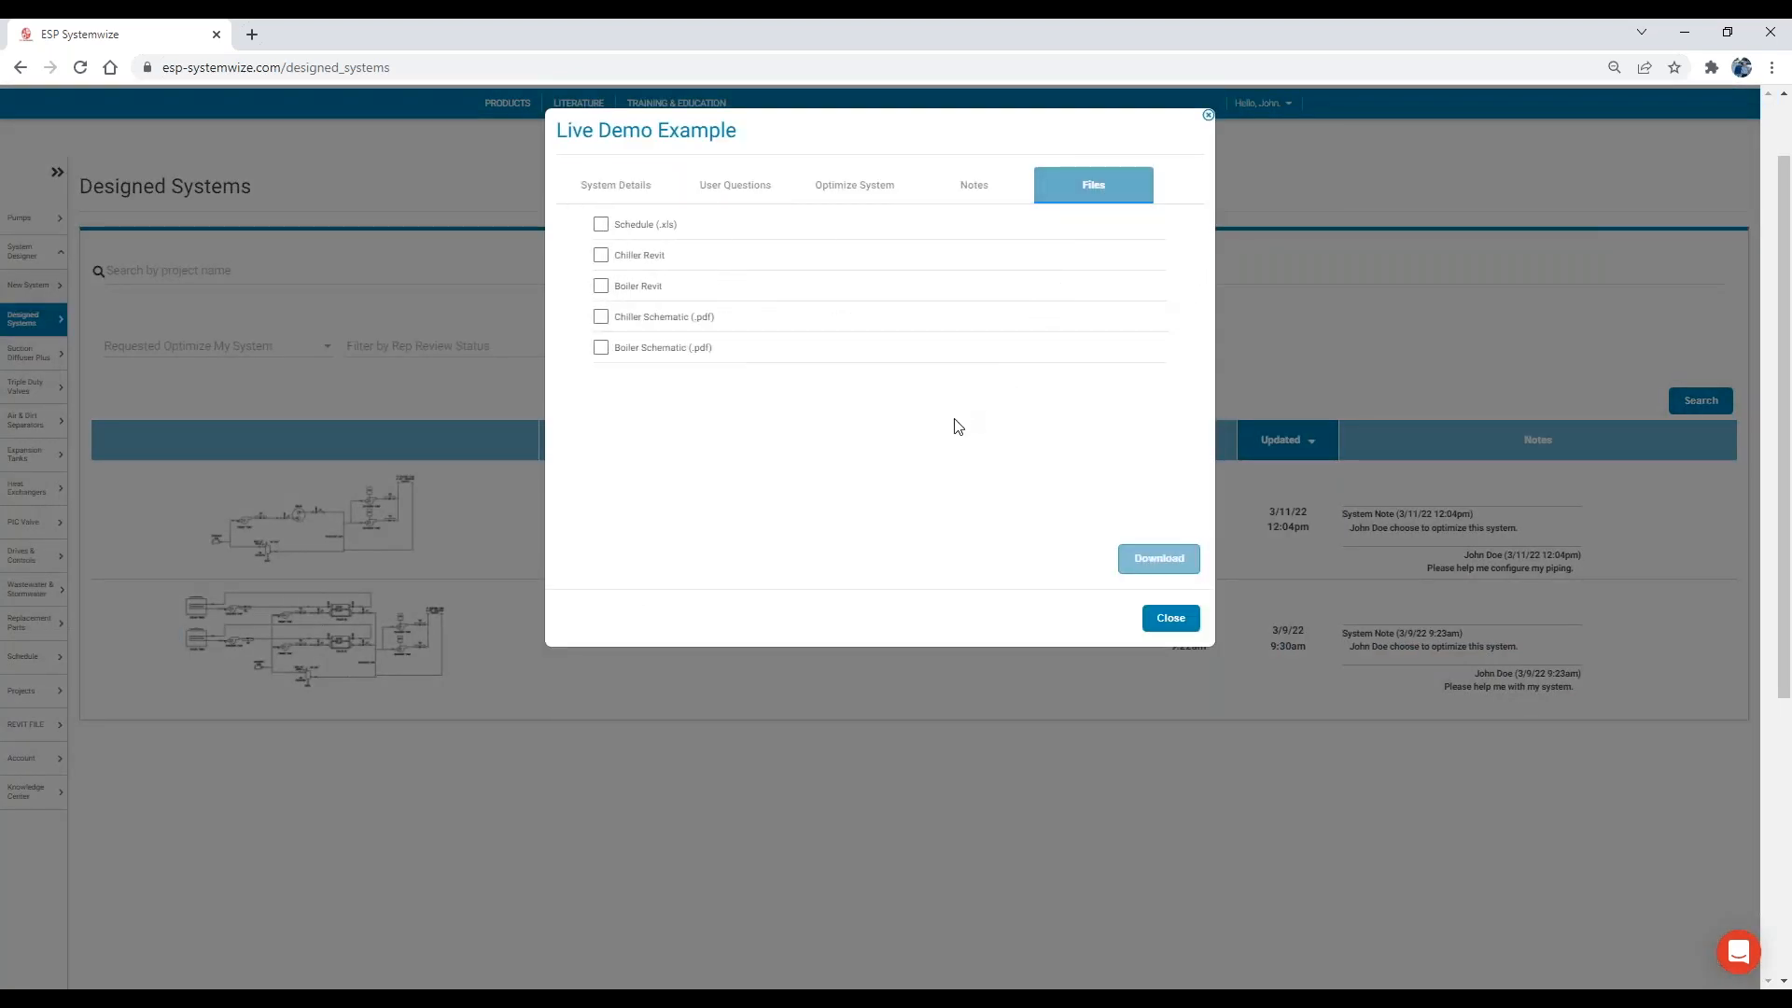
{"action": "left_click", "coordinate": [601, 254]}
{"action": "left_click", "coordinate": [602, 287]}
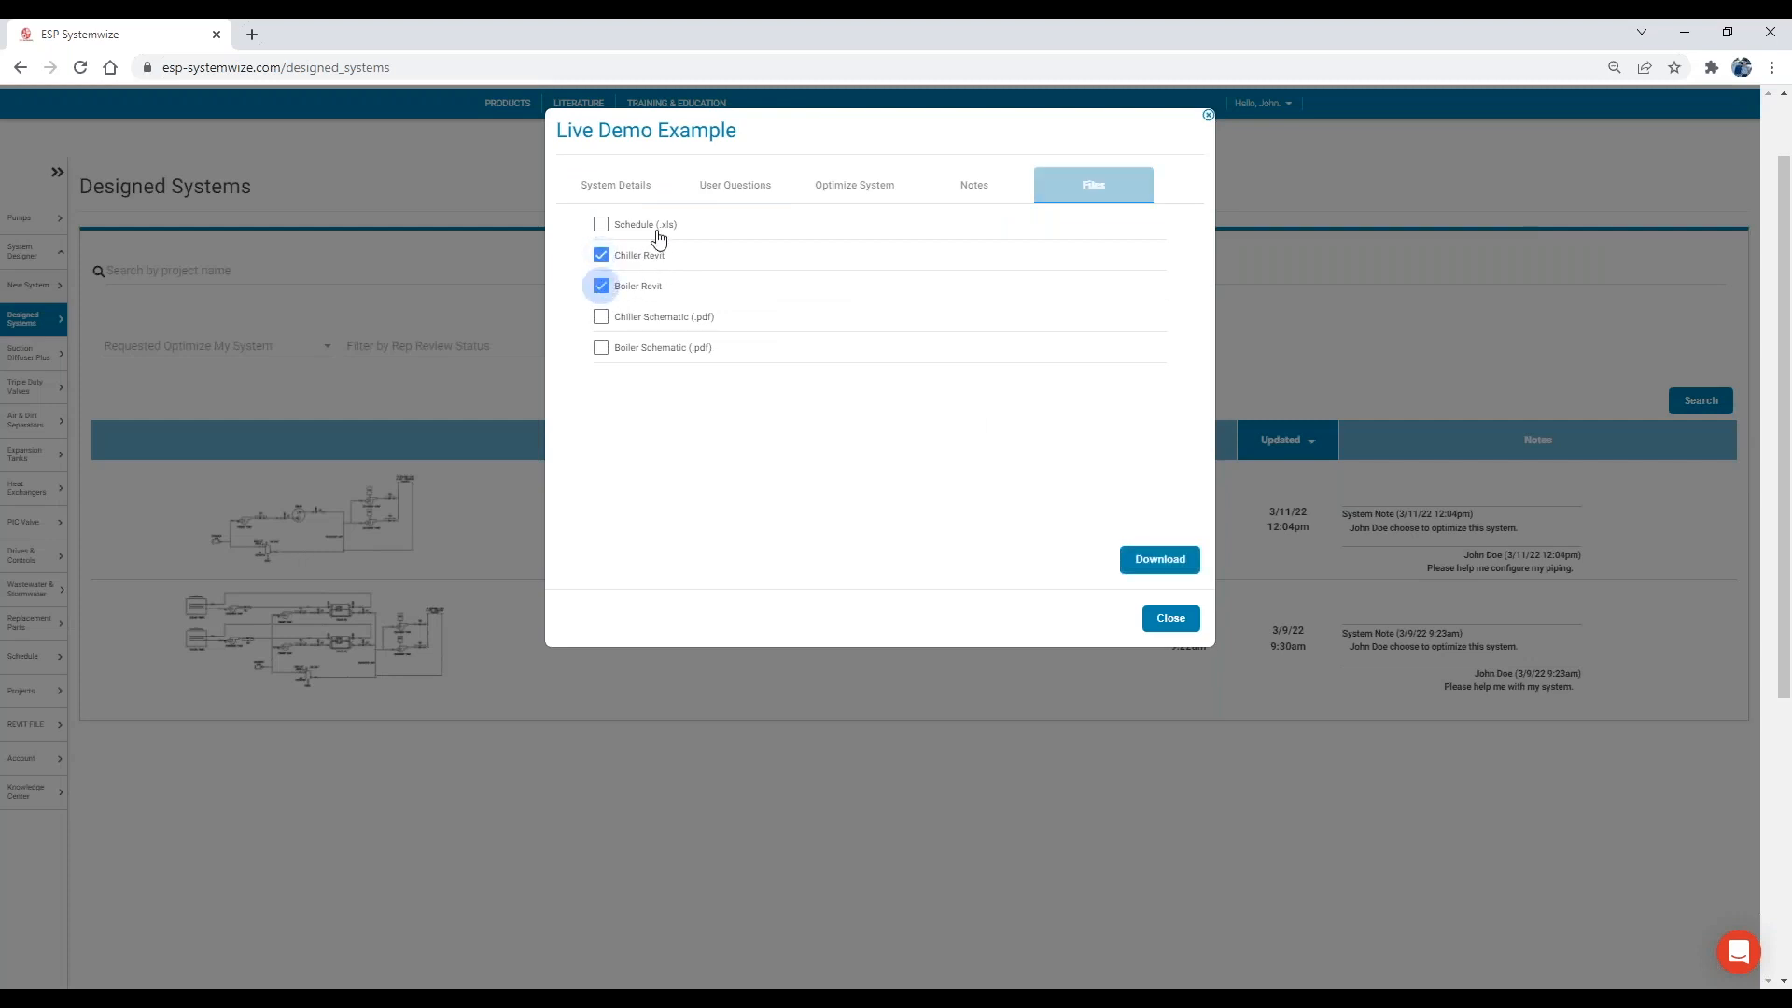
{"action": "left_click", "coordinate": [601, 286]}
{"action": "left_click", "coordinate": [601, 254]}
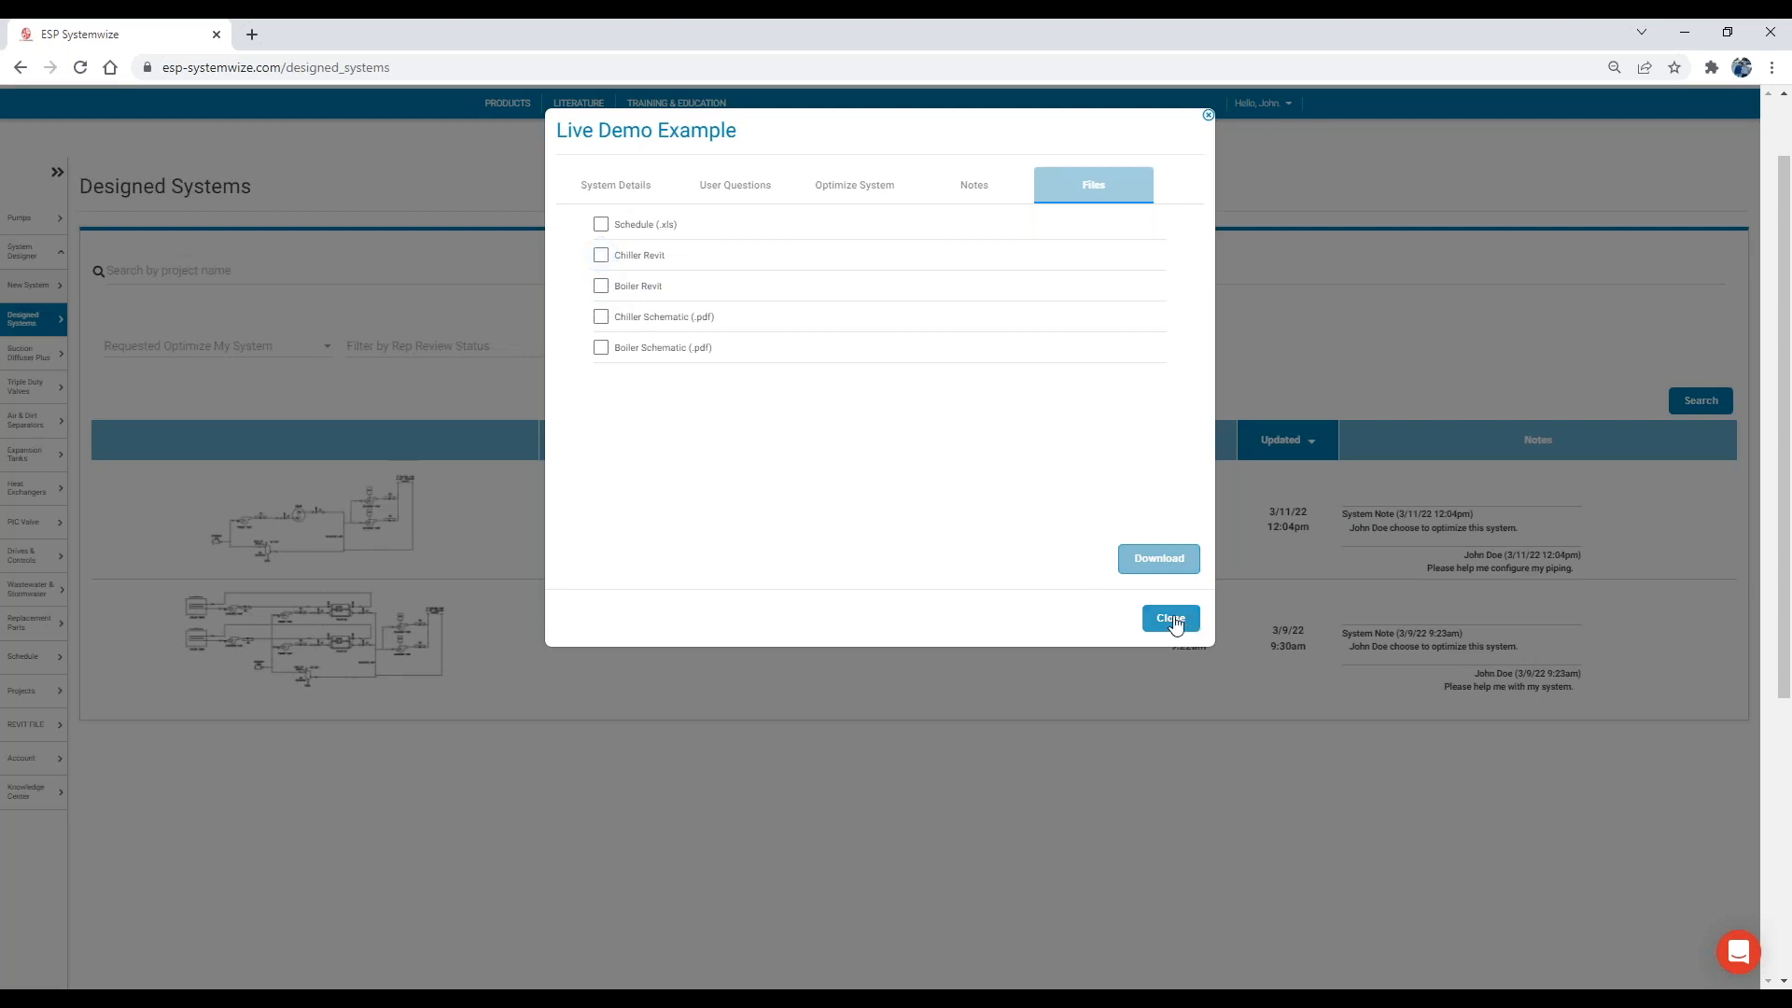
{"action": "left_click", "coordinate": [1173, 619]}
Open a blank New System form in System Designer.
{"action": "scroll", "coordinate": [638, 532], "scroll_direction": "up", "scroll_amount": 2}
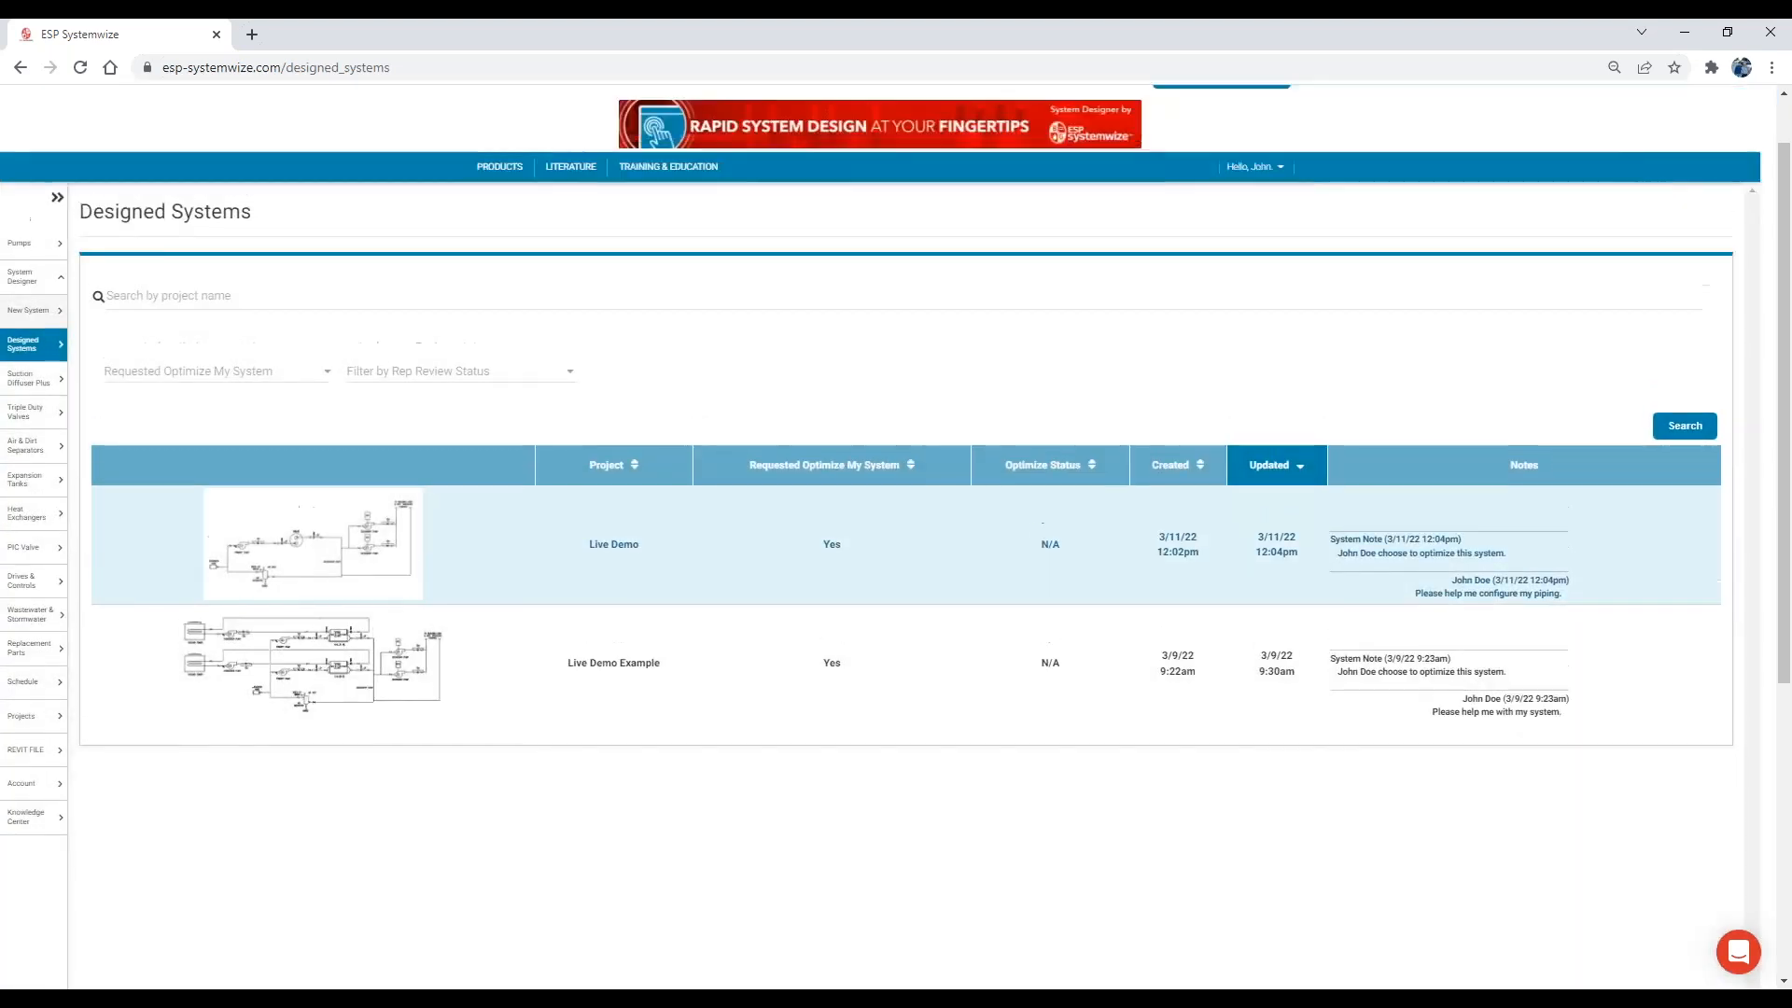
{"action": "left_click", "coordinate": [38, 383]}
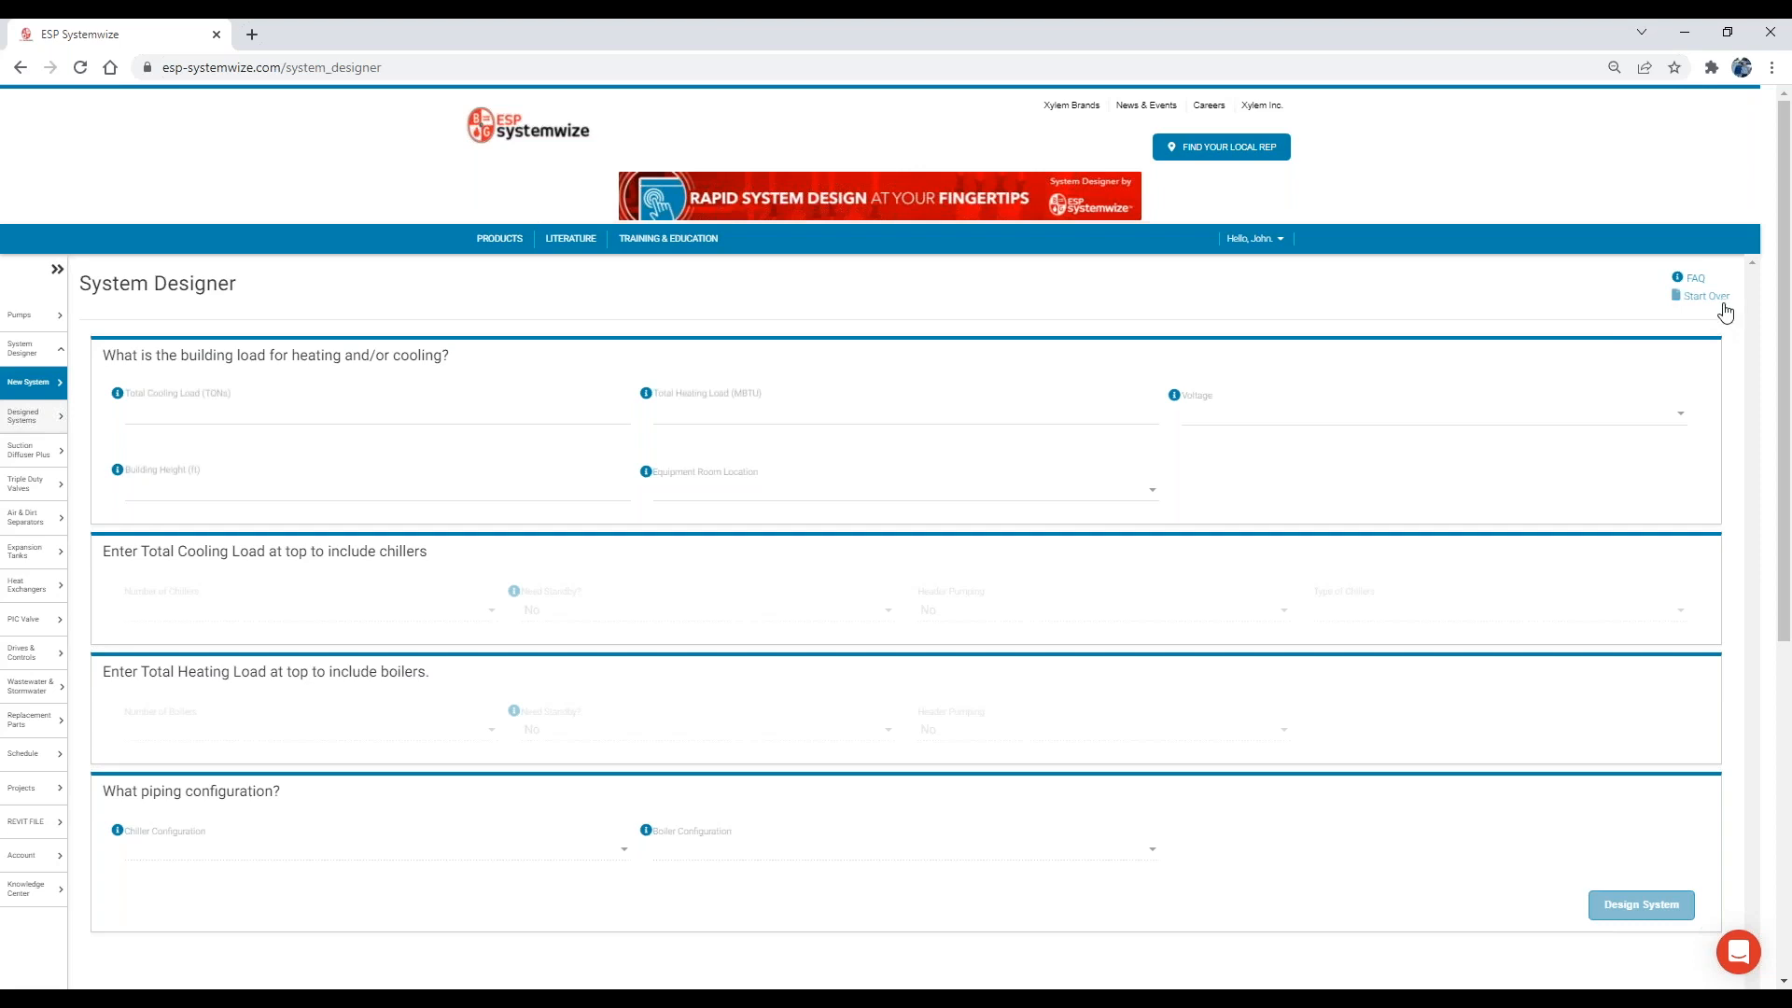
{"action": "scroll", "coordinate": [1603, 321], "scroll_direction": "down", "scroll_amount": 1}
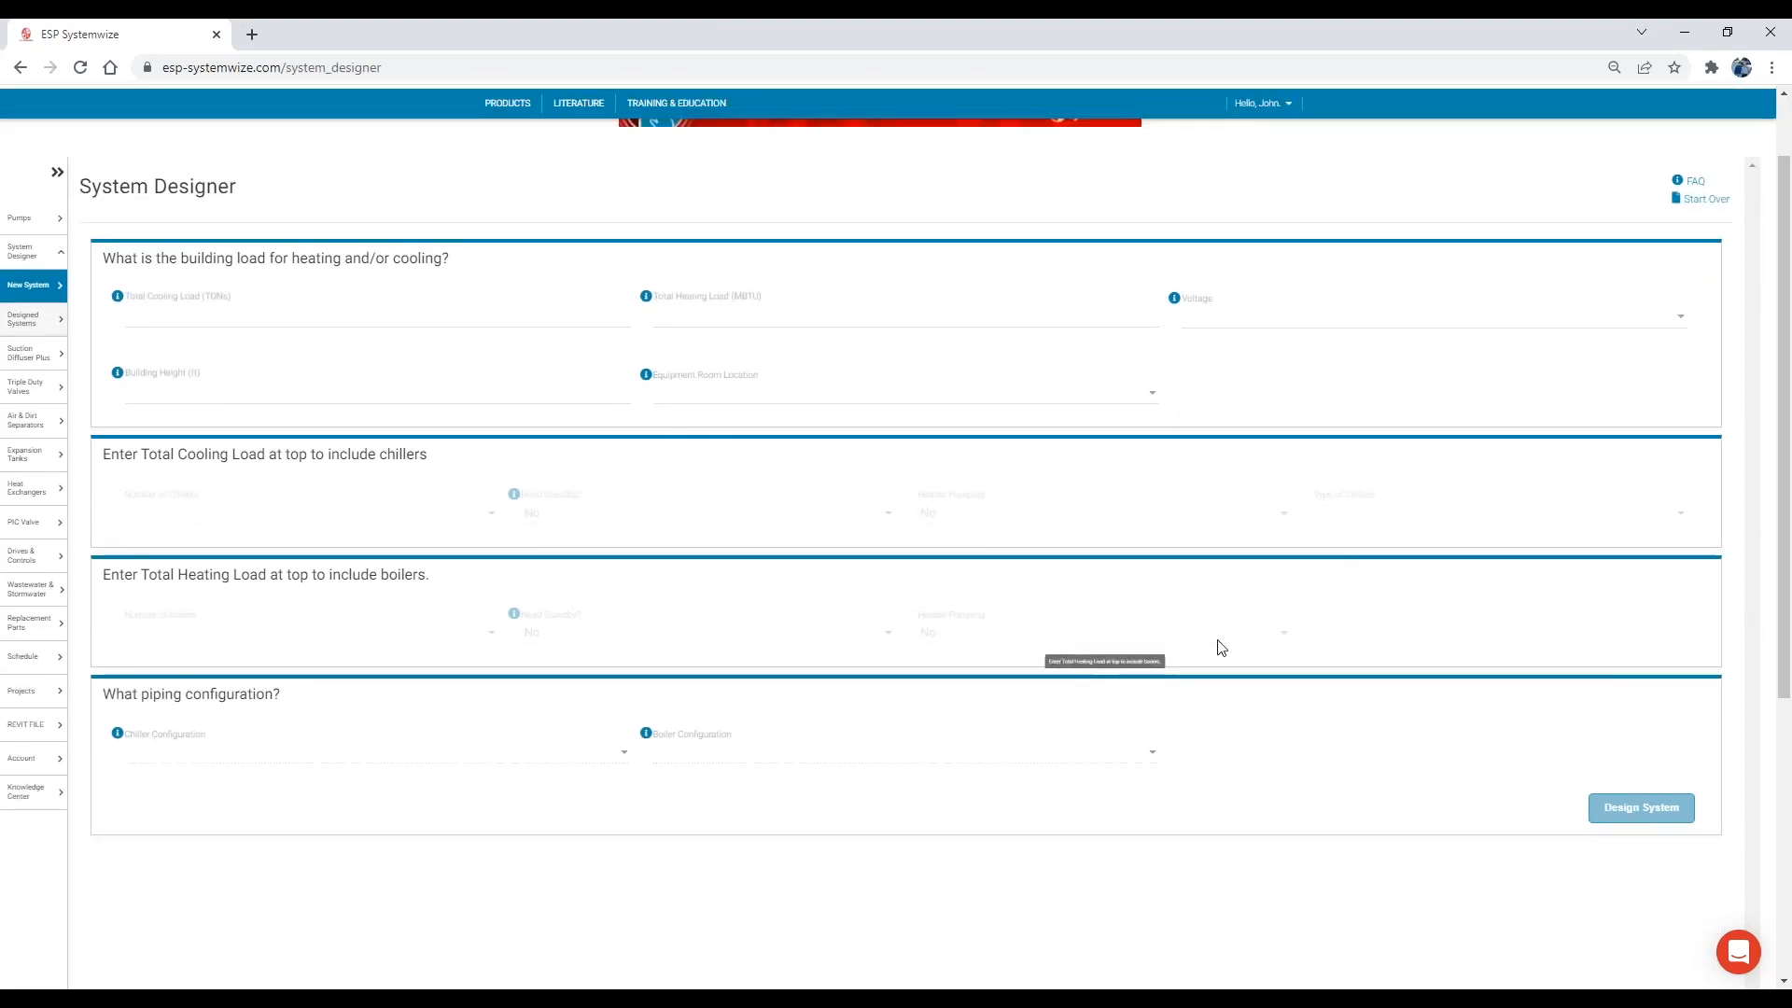
Review the support chat's System Designer welcome message, contact option and suggested help articles, and close the chat.
{"action": "left_click", "coordinate": [1736, 951]}
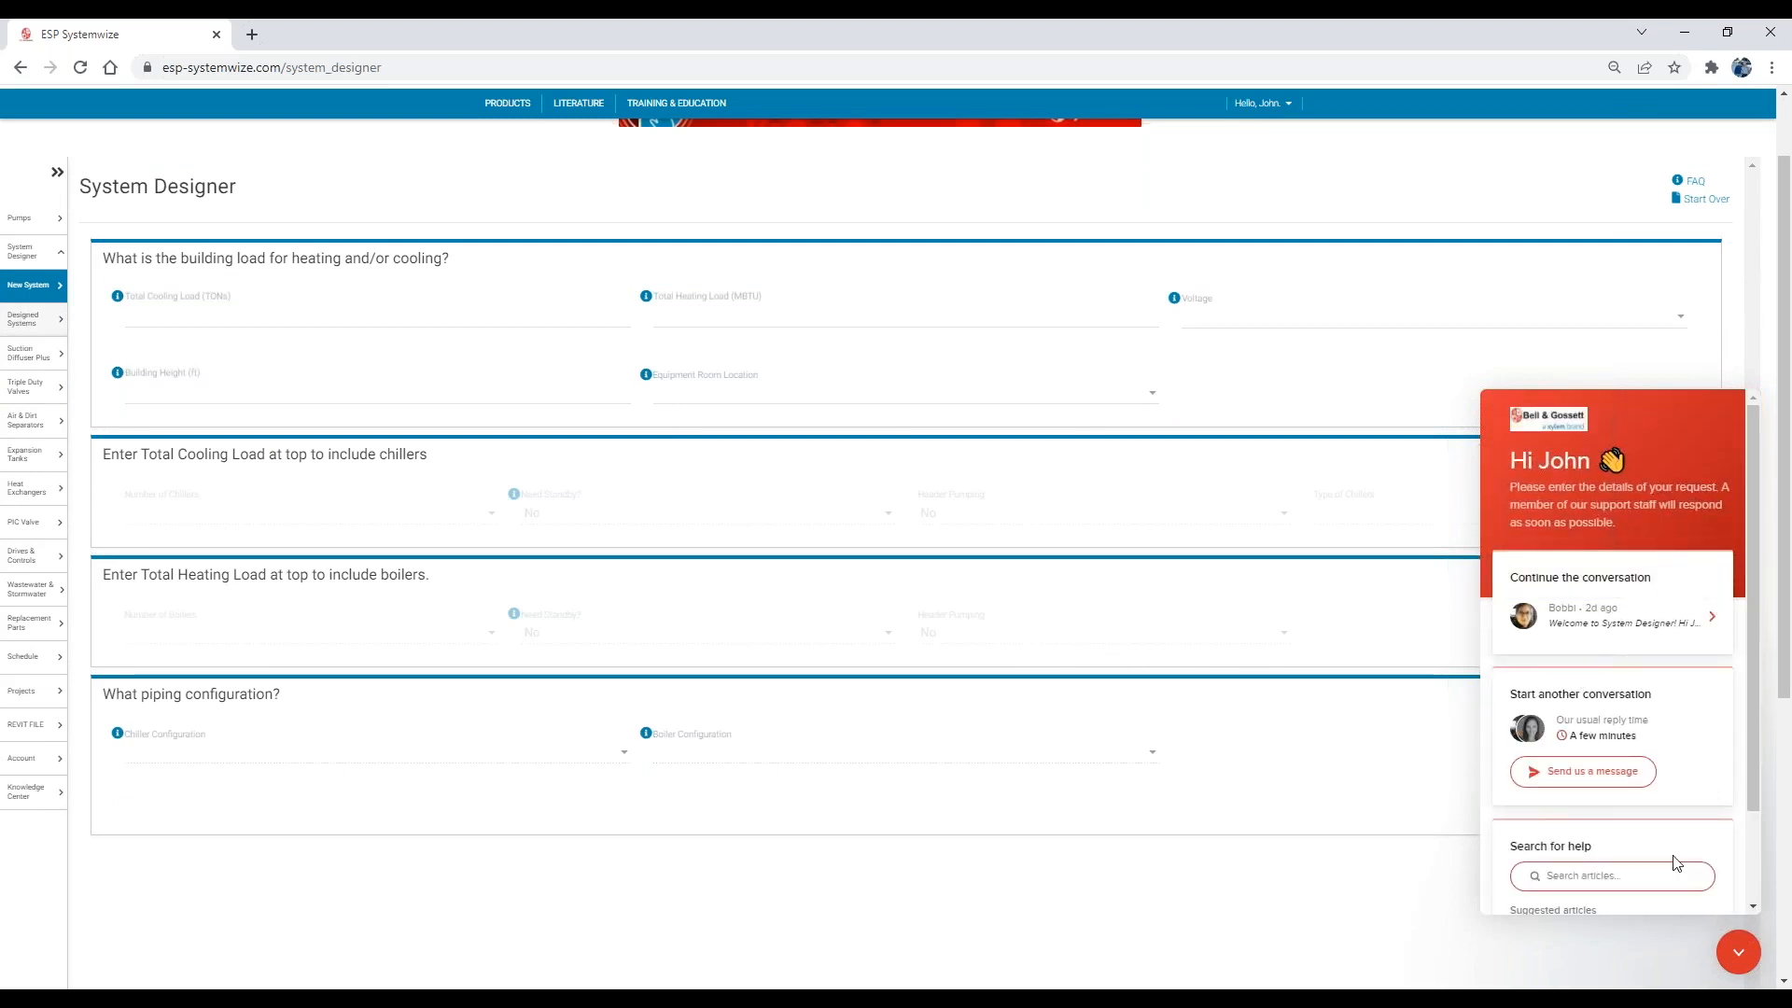
{"action": "left_click", "coordinate": [1692, 628]}
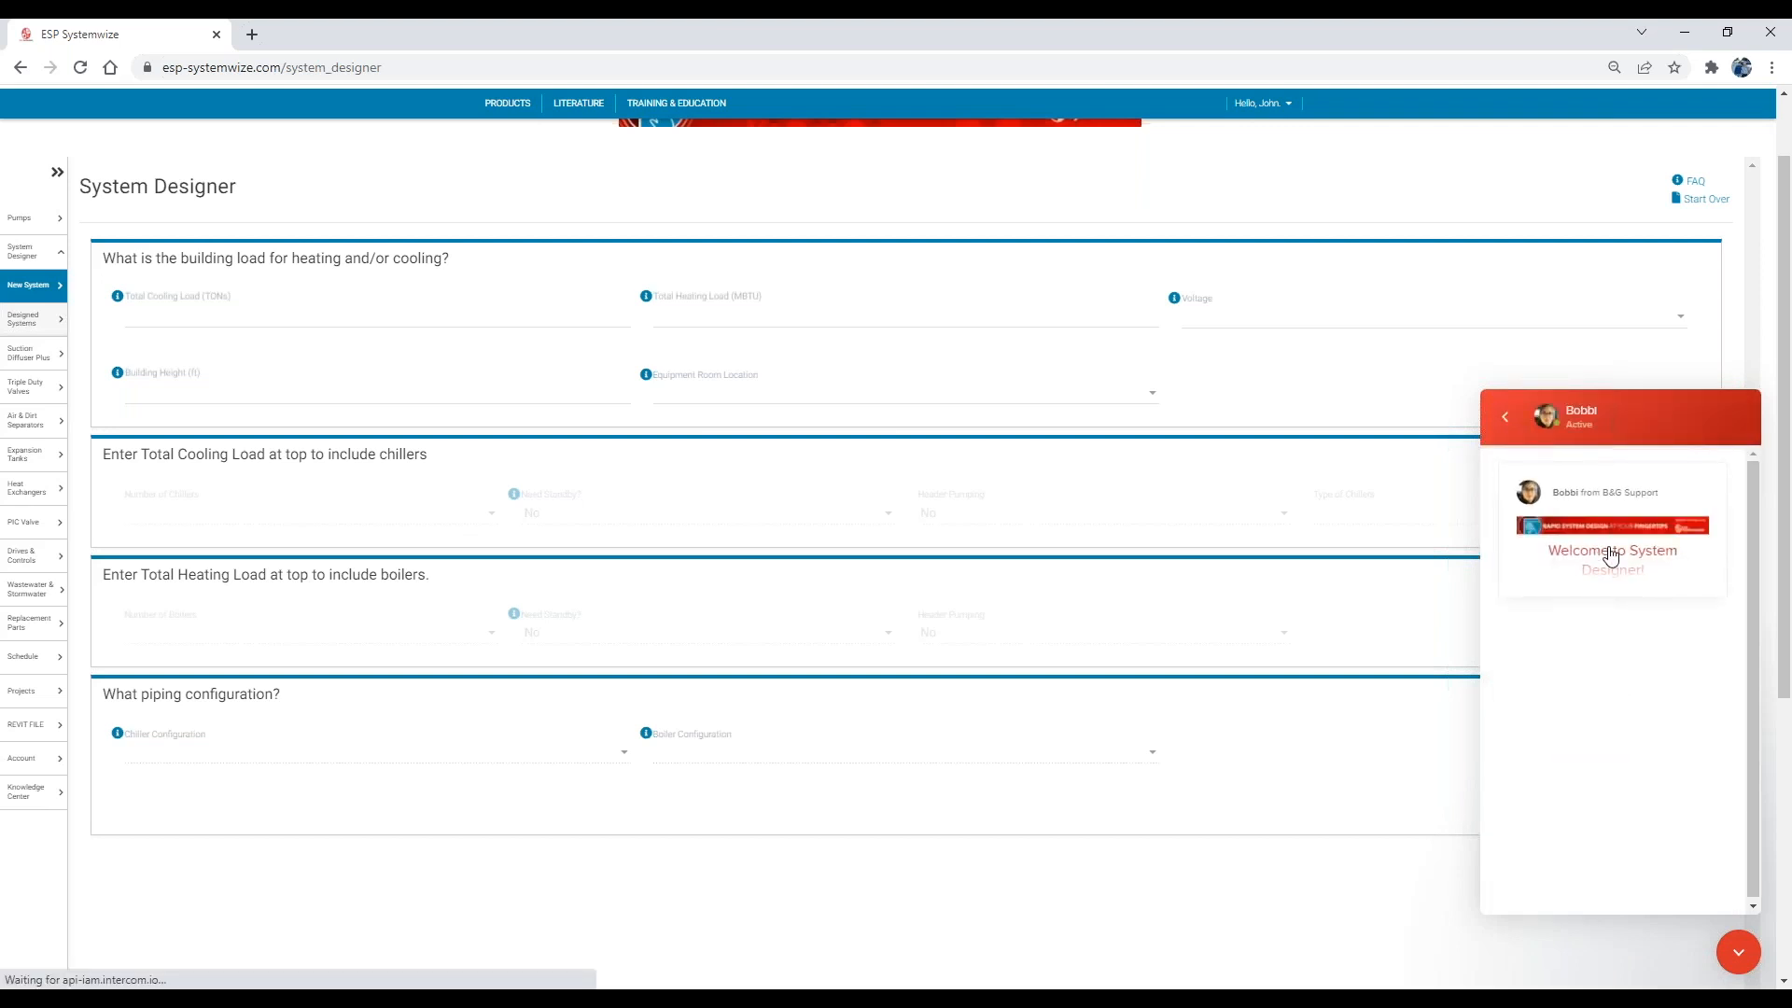
{"action": "left_click", "coordinate": [1604, 558]}
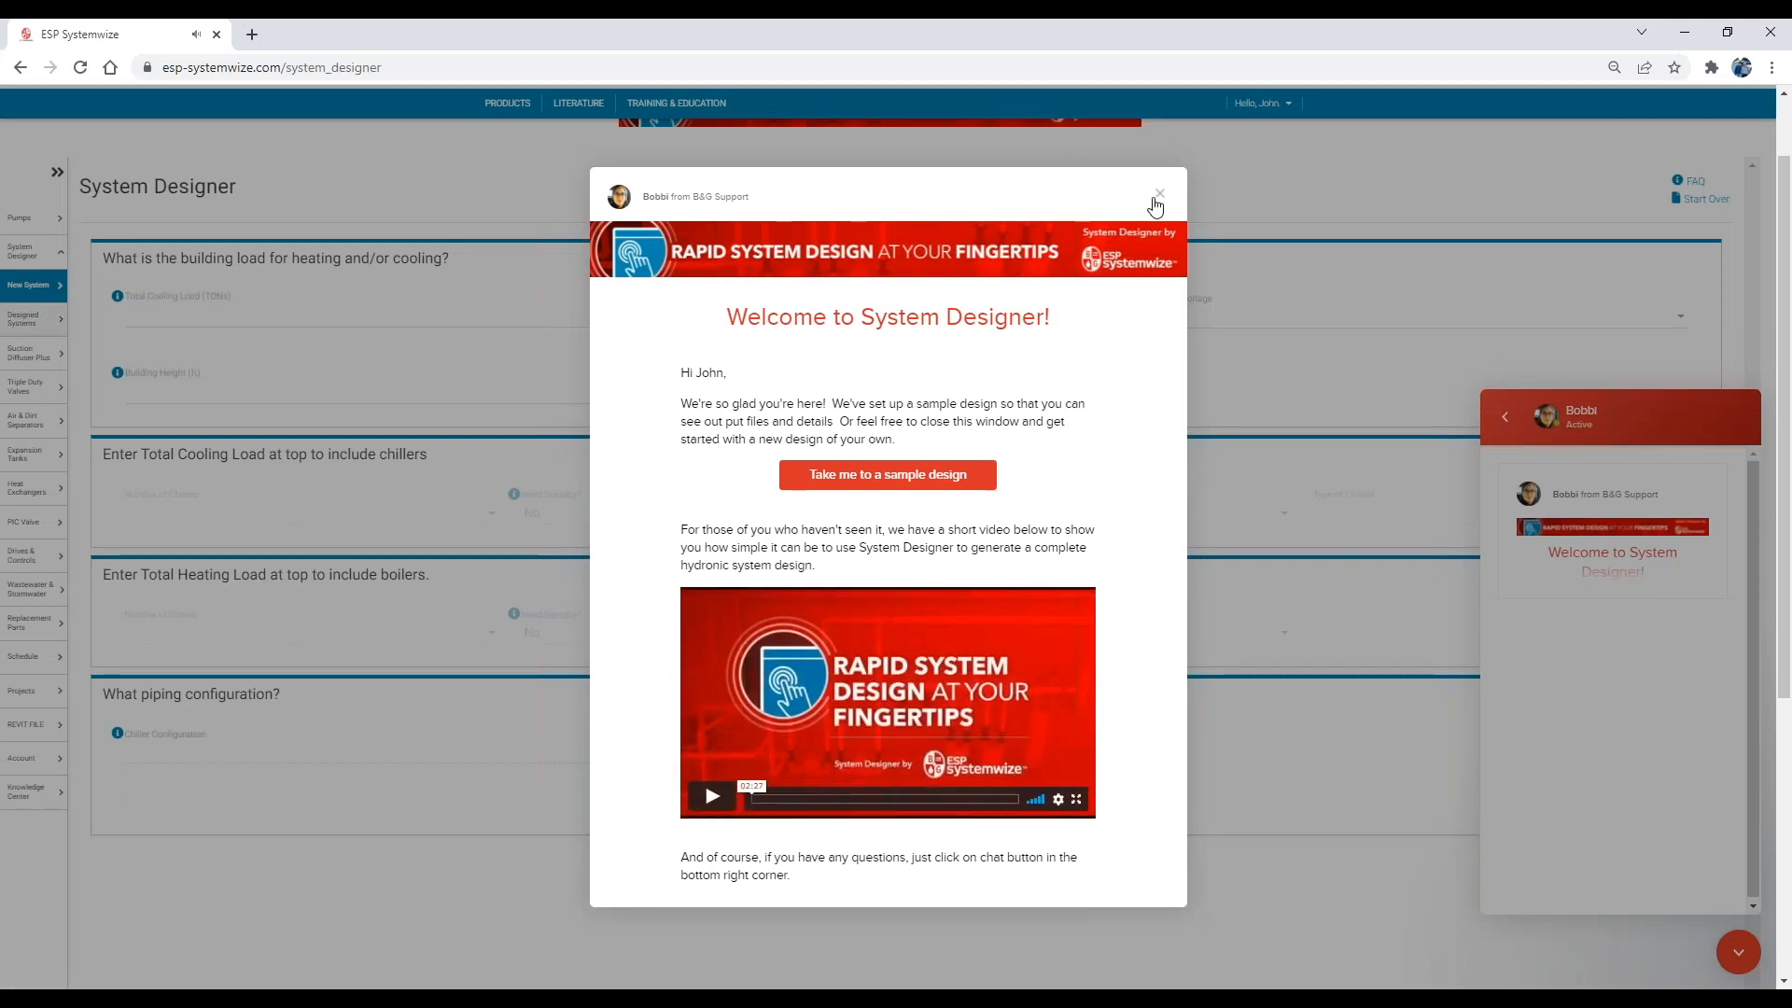
{"action": "left_click", "coordinate": [1159, 196]}
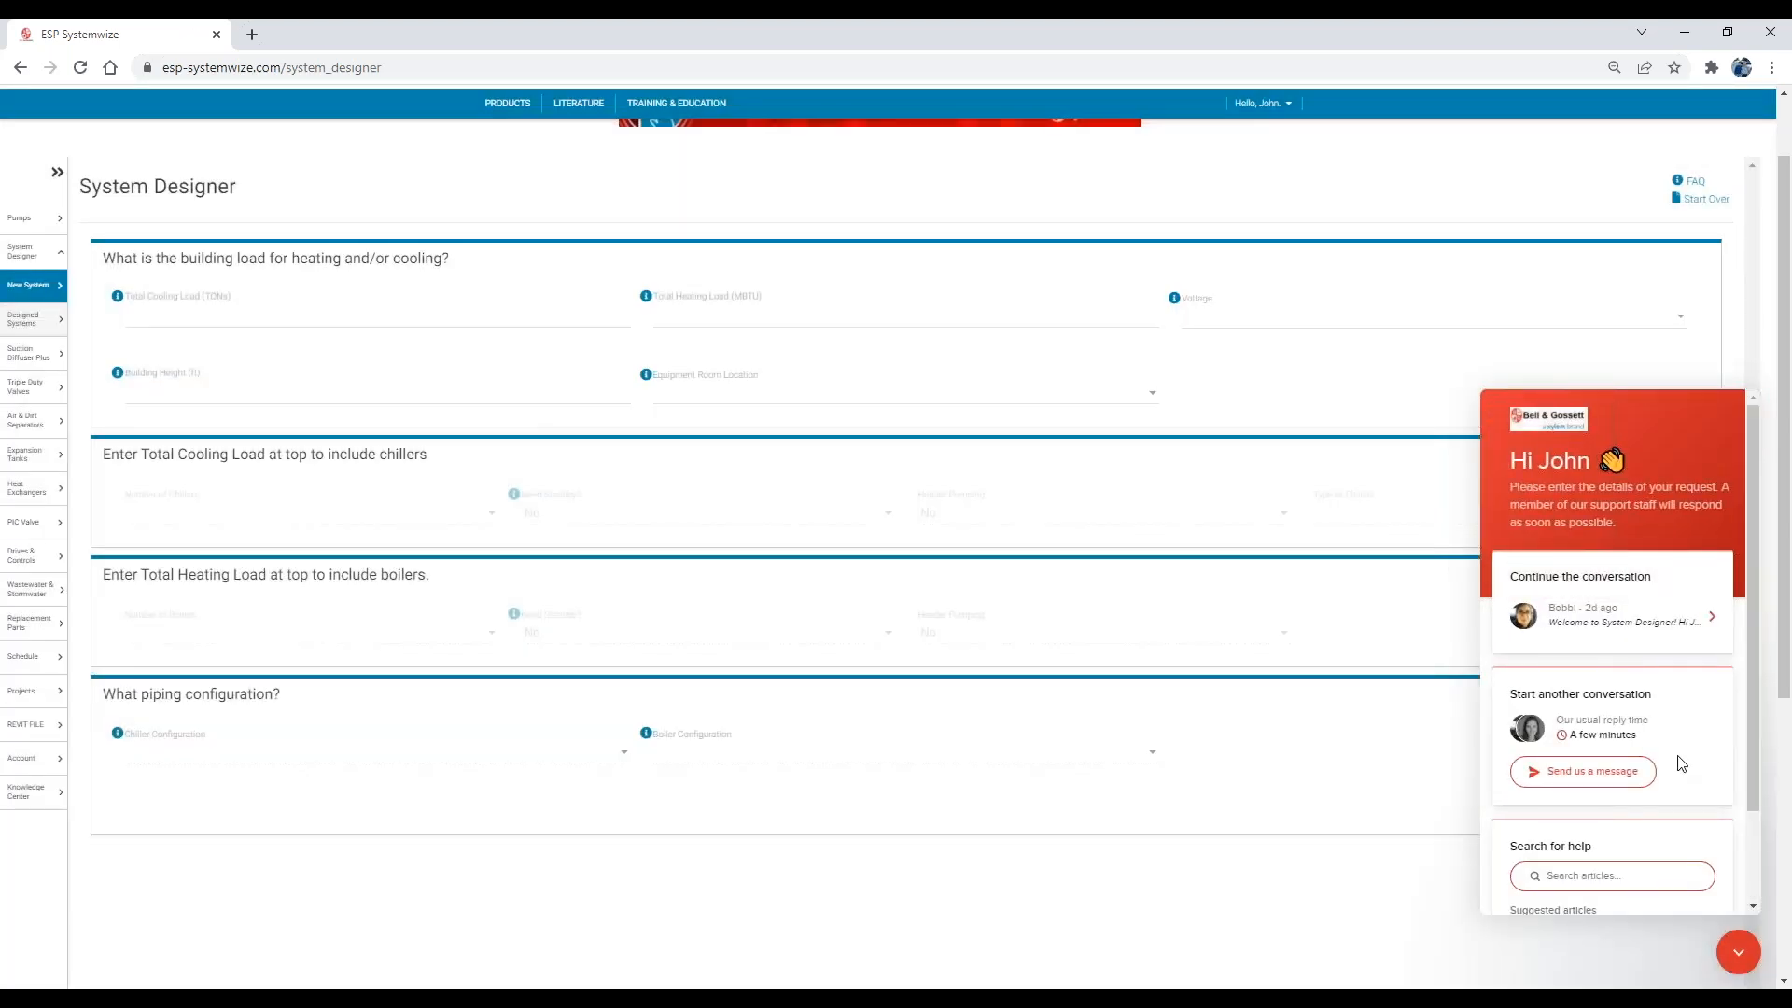
{"action": "scroll", "coordinate": [1683, 758], "scroll_direction": "down", "scroll_amount": 2}
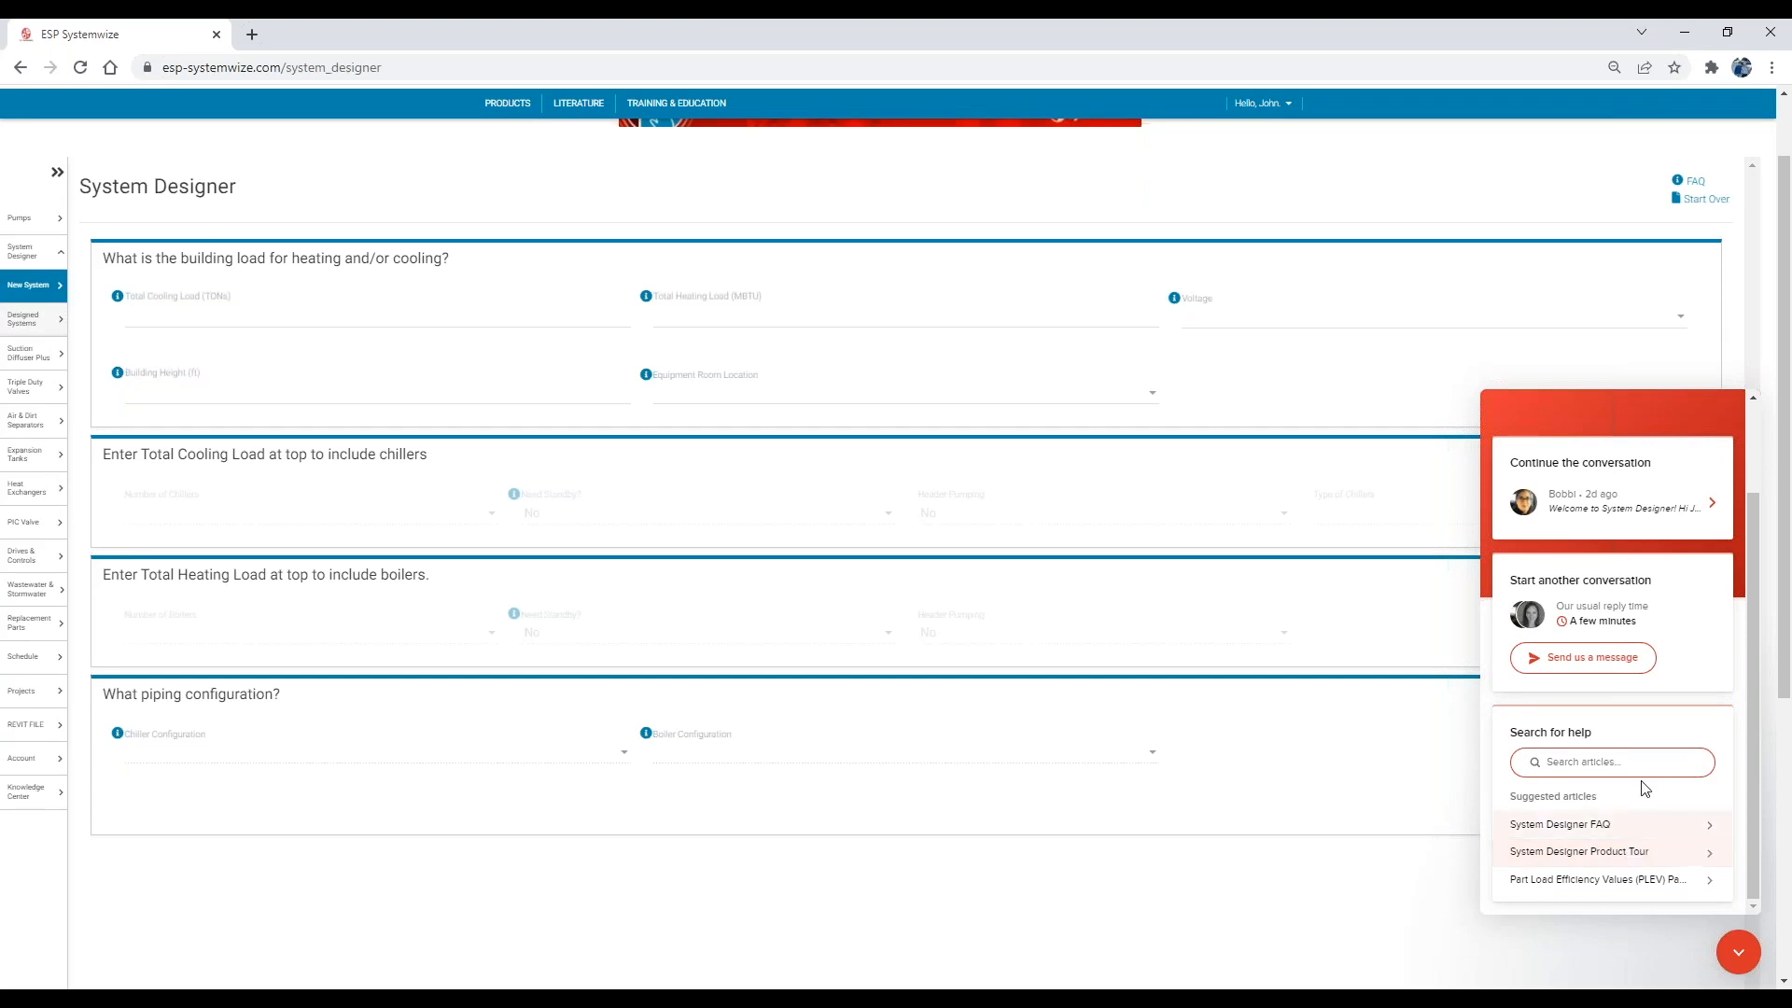
{"action": "left_click", "coordinate": [1741, 954]}
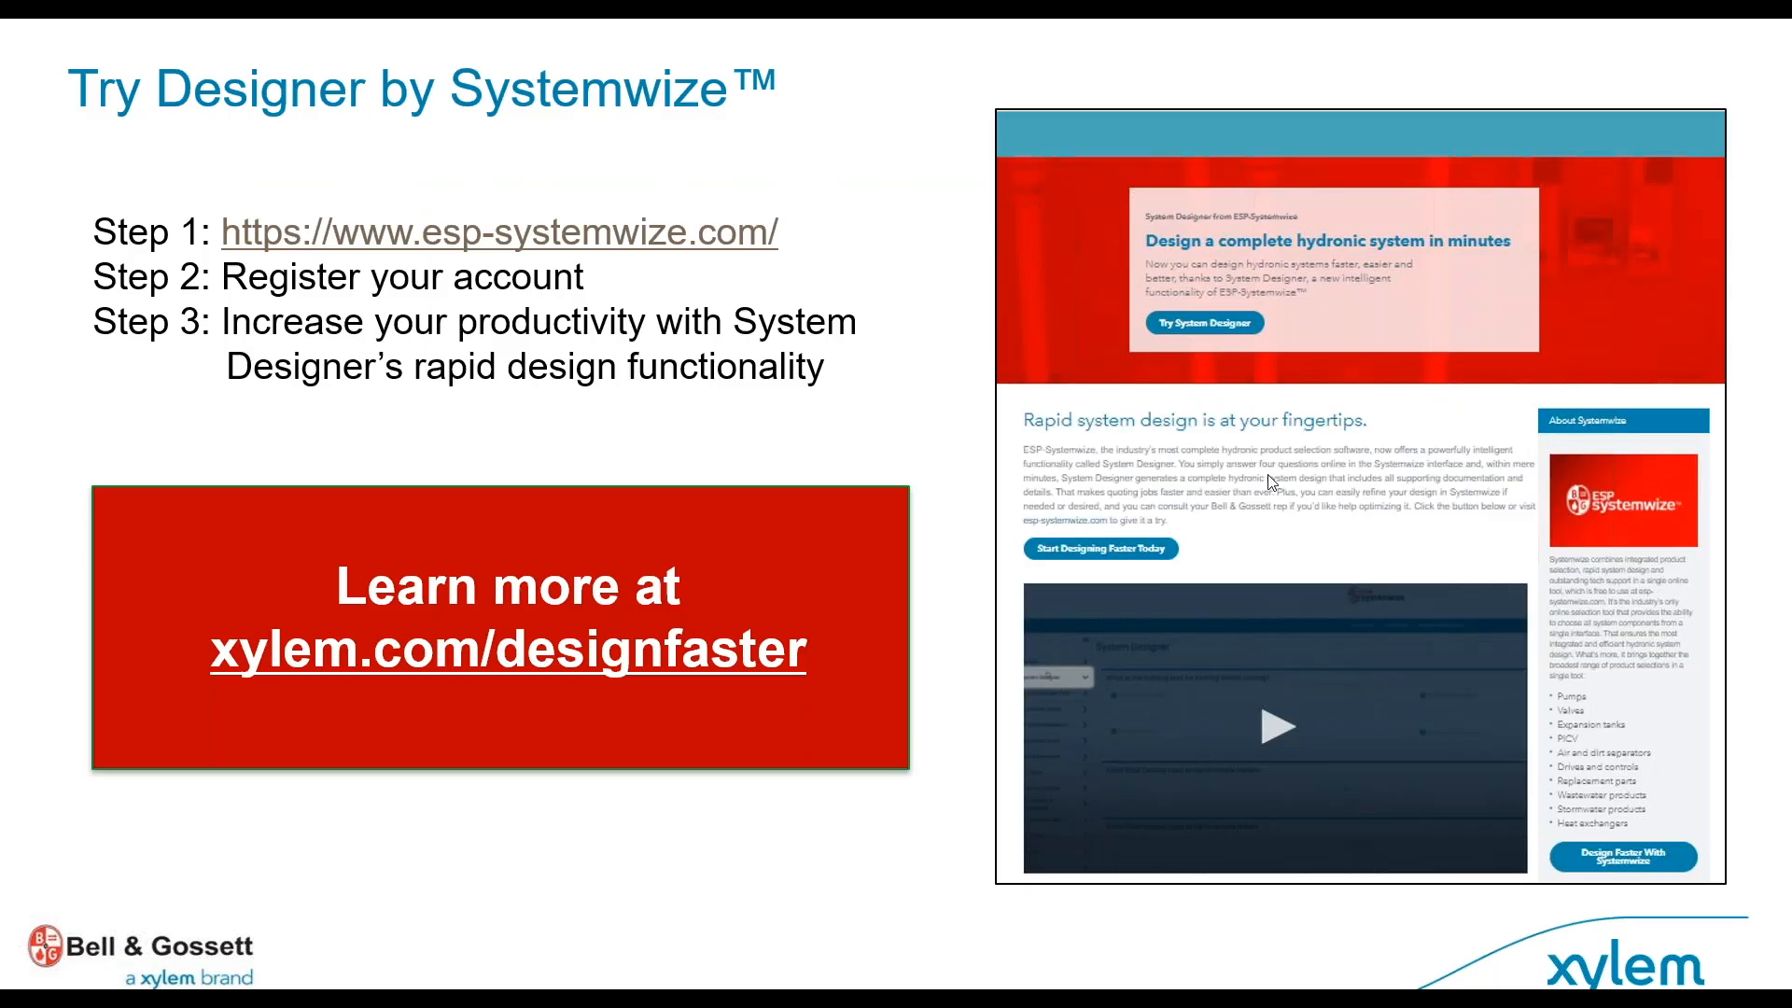